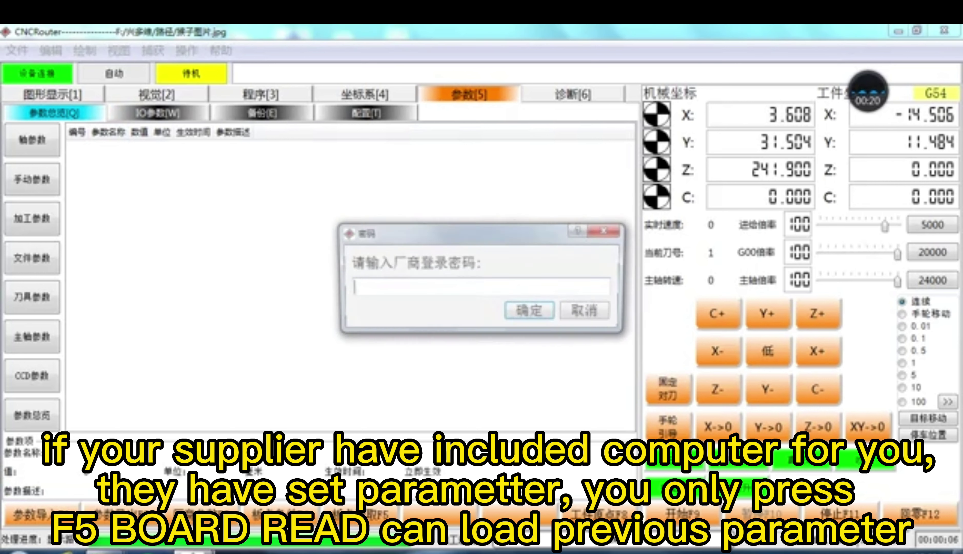
Step: Unlock the manufacturer parameters with the password and scroll the axis table from row 10103
type("****")
key("Return")
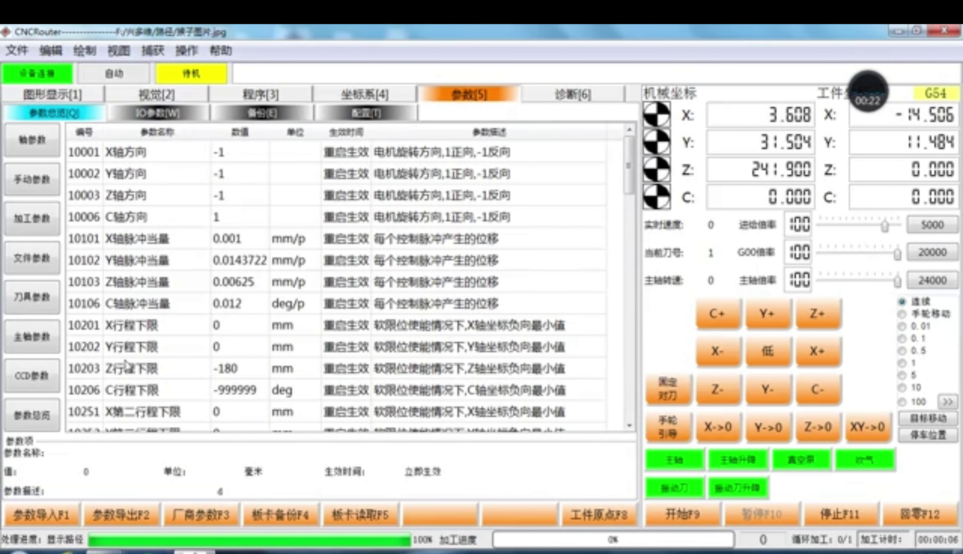
left_click(239, 276)
scroll(239, 273, "down", 1)
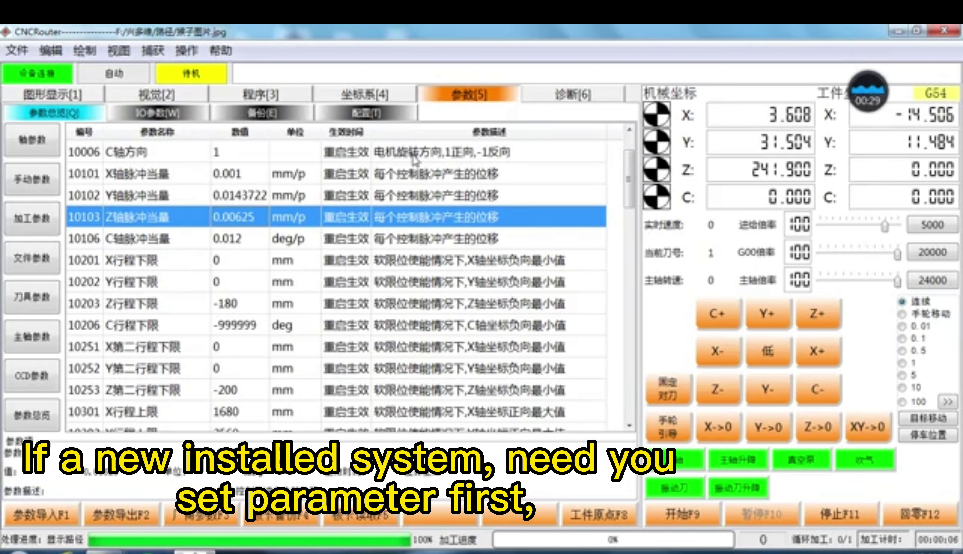
left_click(471, 100)
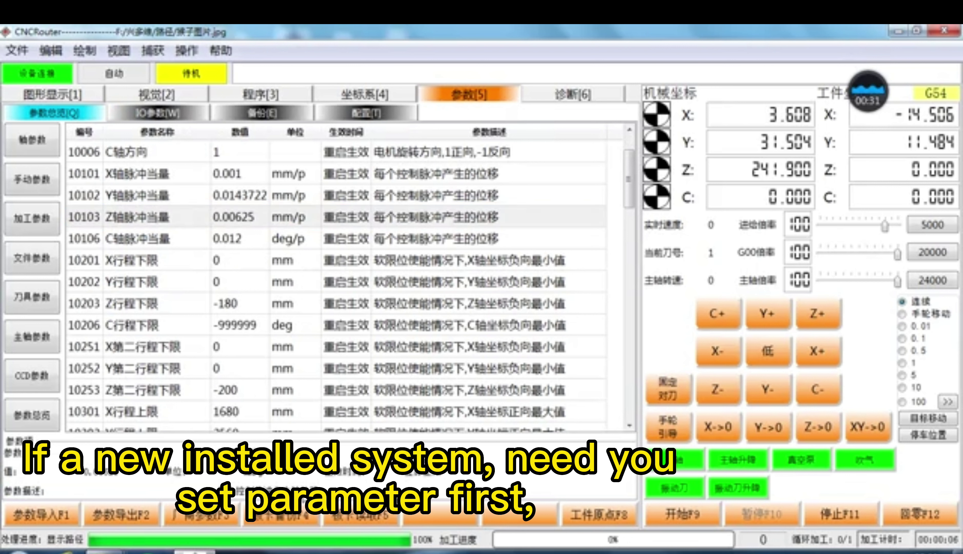
left_click(360, 517)
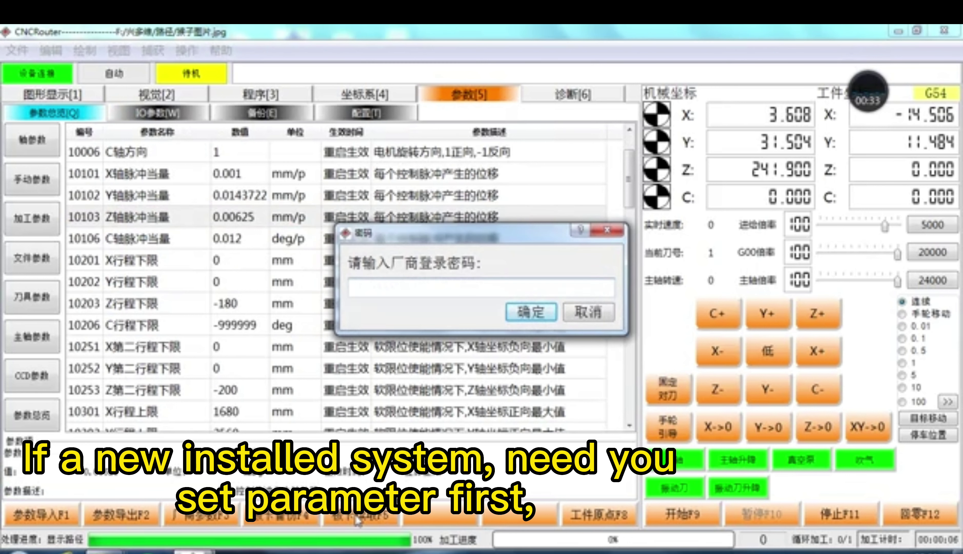
type("1234")
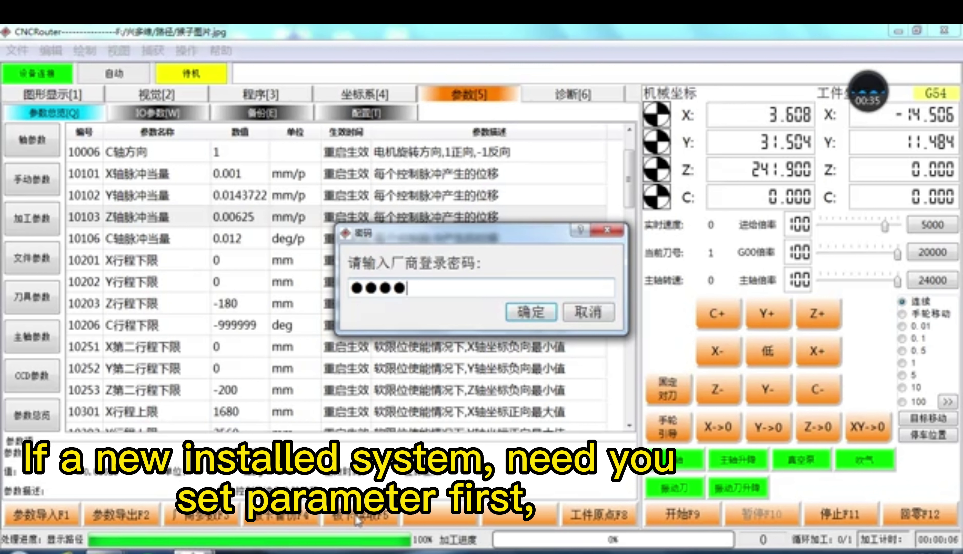
key("Return")
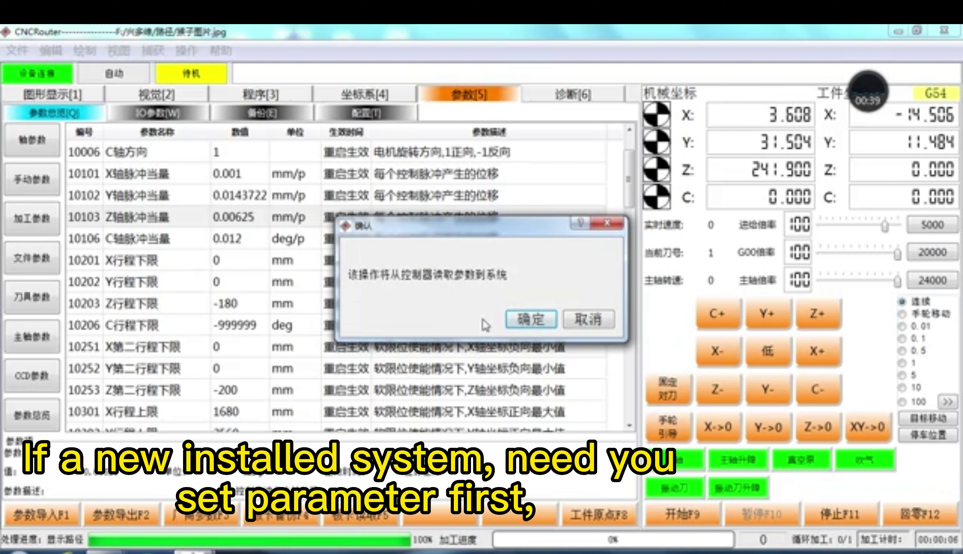
left_click(519, 321)
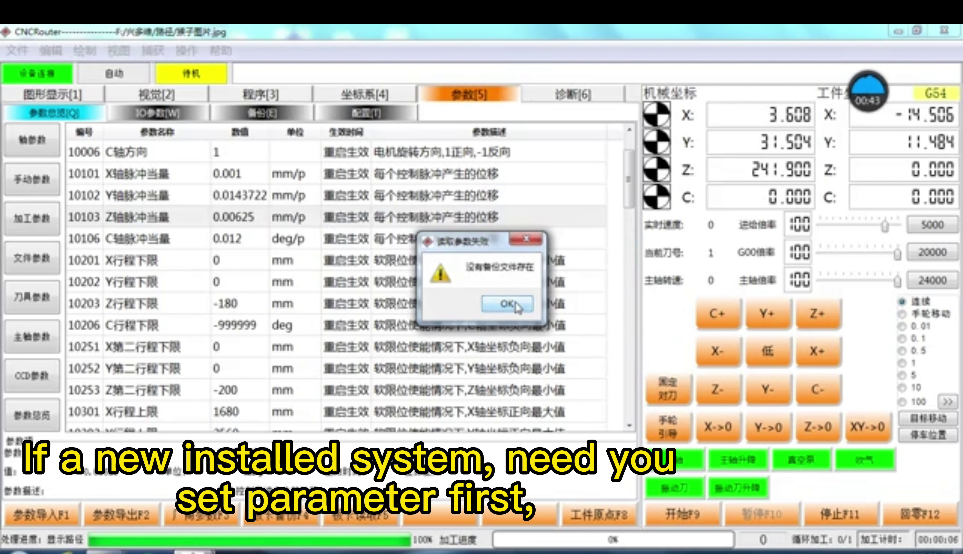
left_click(537, 241)
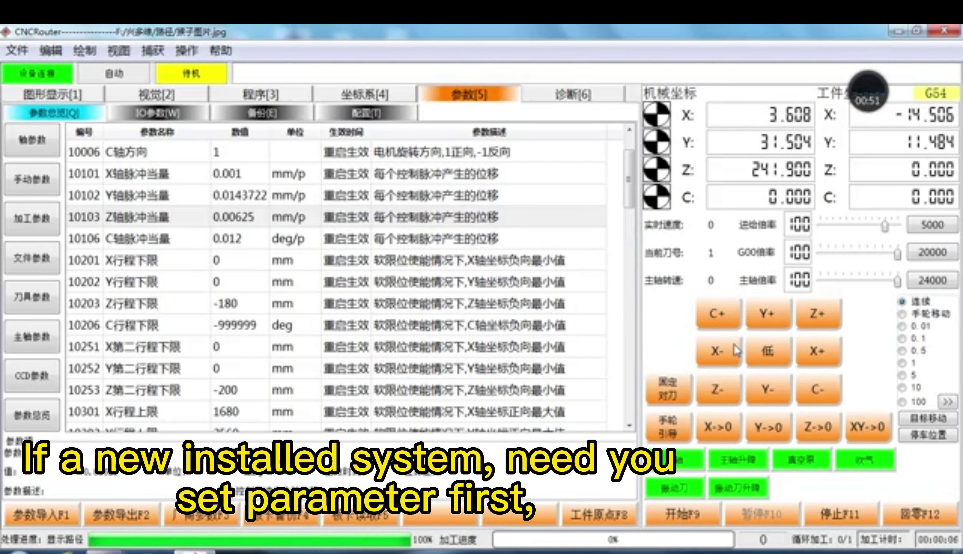
left_click(819, 350)
Step: Jog in positive Y and zero the work X and Y coordinates
left_click(768, 313)
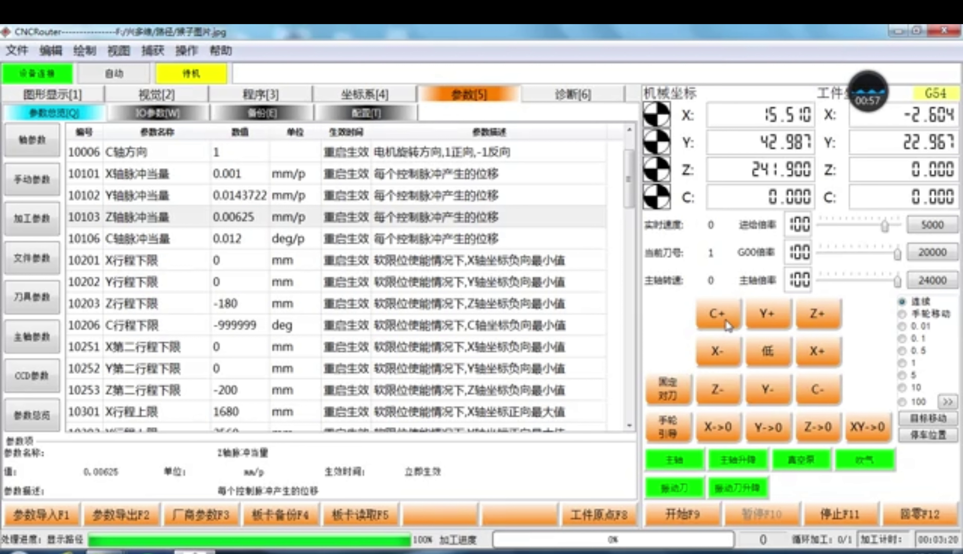
left_click(871, 434)
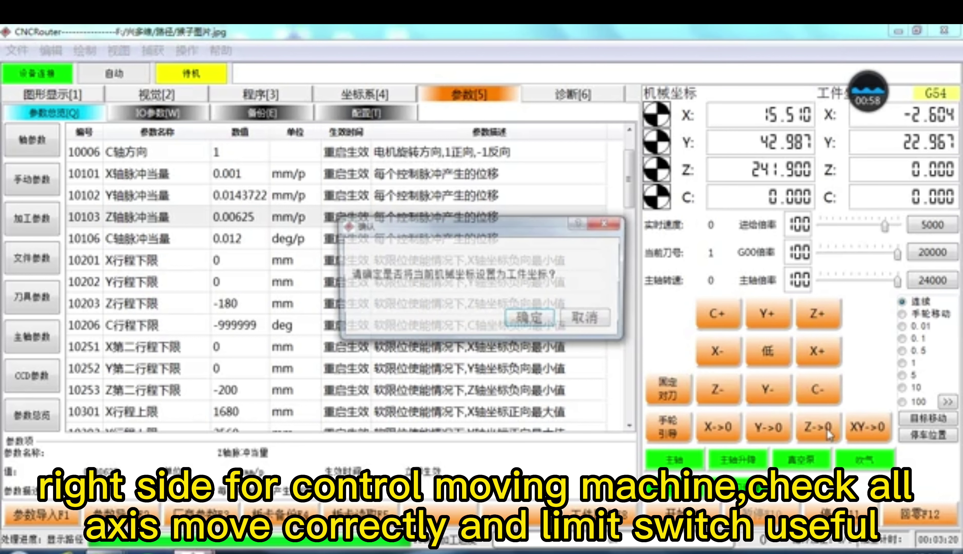
left_click(540, 324)
left_click(540, 325)
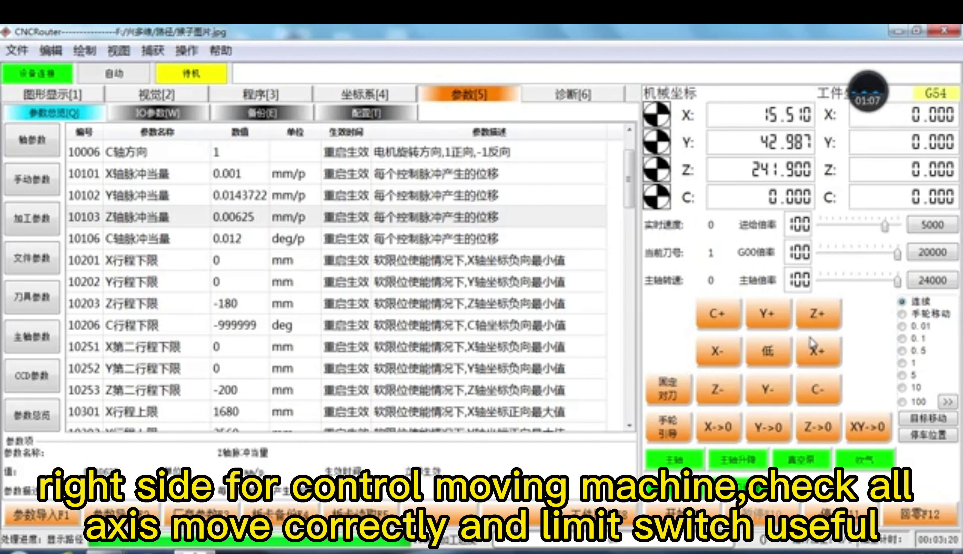
Step: Jog further along X and Y, then send all axes home
left_click(815, 346)
left_click(768, 317)
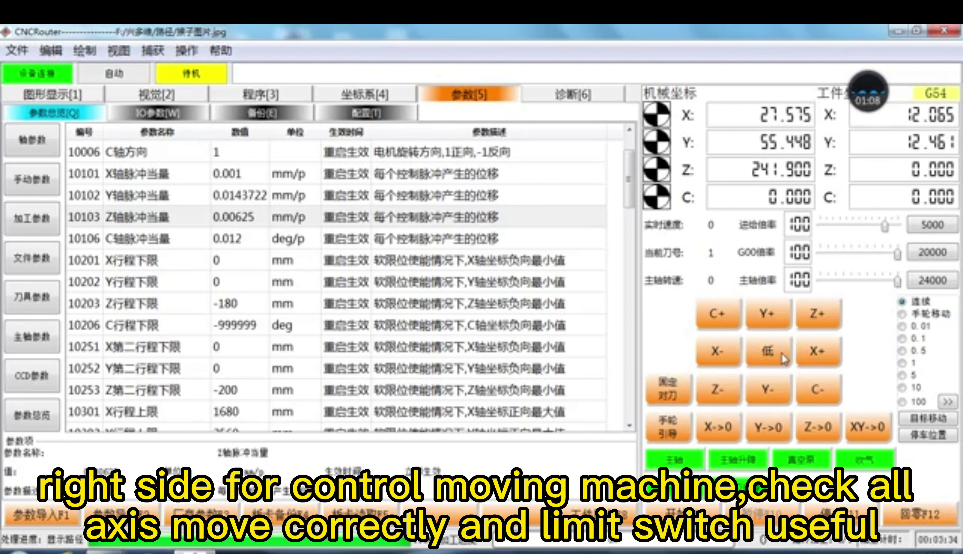
left_click(907, 516)
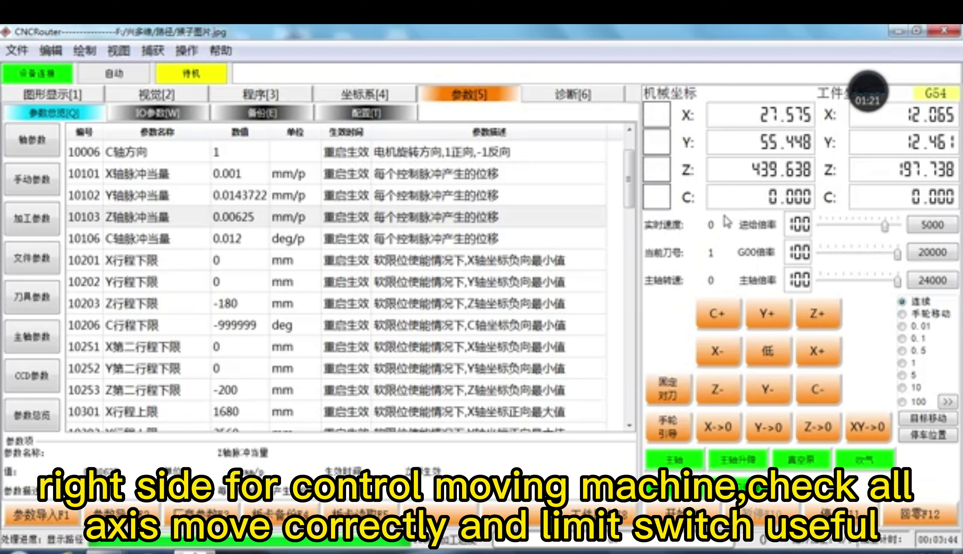
left_click(186, 51)
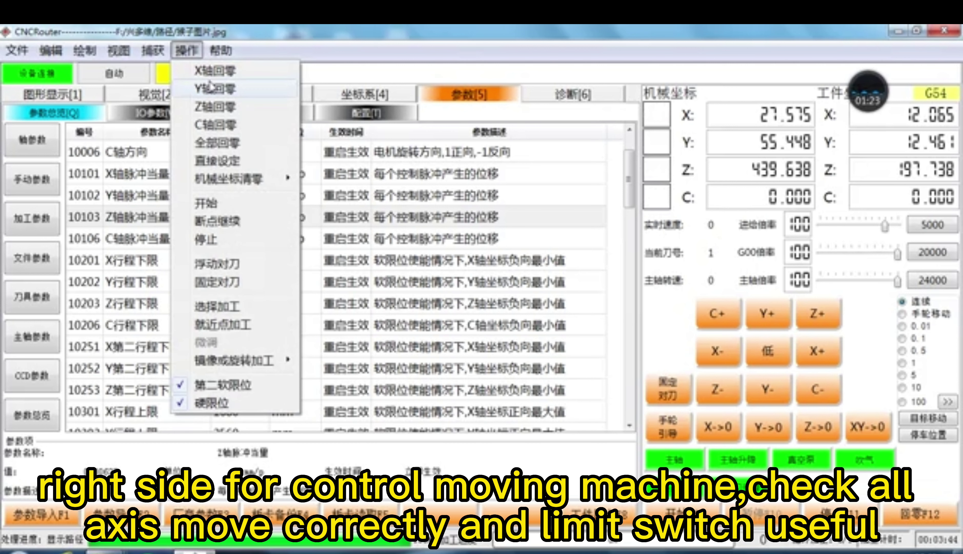
Step: Set the home positions directly, then jog X to 57.677
left_click(220, 162)
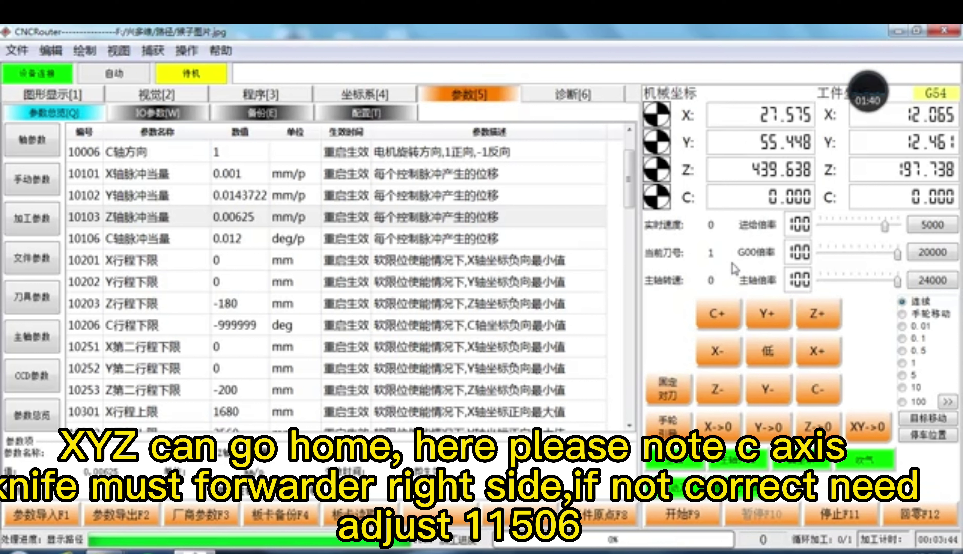
left_click(804, 354)
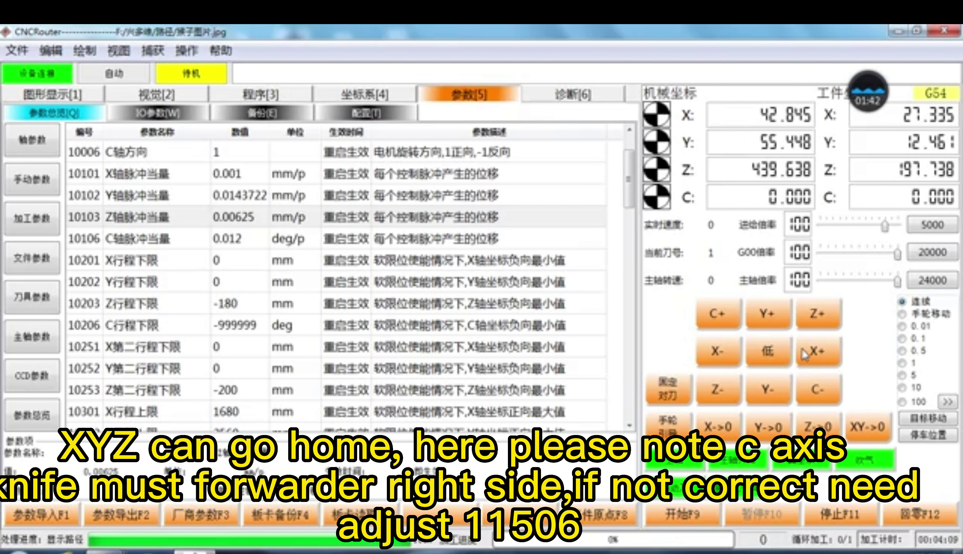
left_click(804, 353)
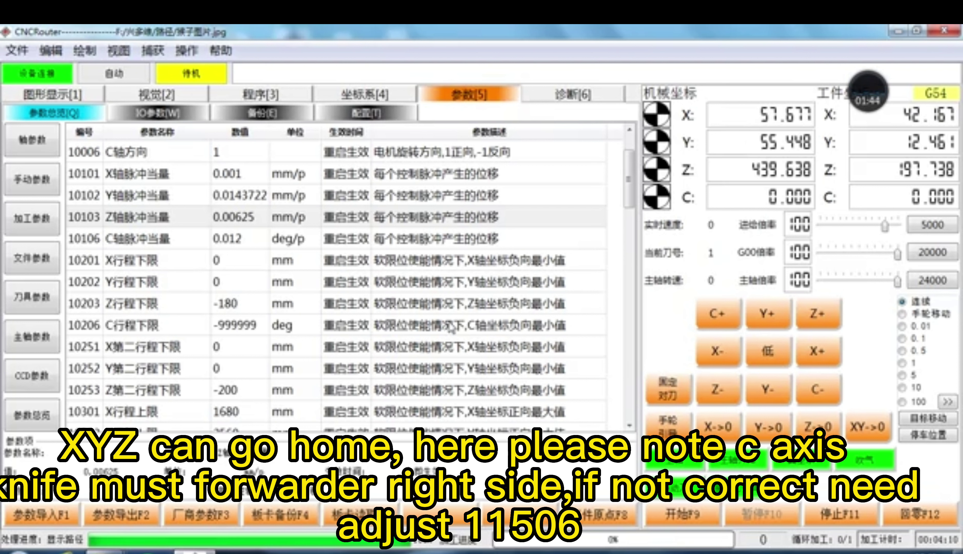
Step: Scroll to parameter 11506, the C retract distance of -9.96 deg
left_click(440, 327)
scroll(382, 337, "down", 6)
scroll(382, 336, "down", 10)
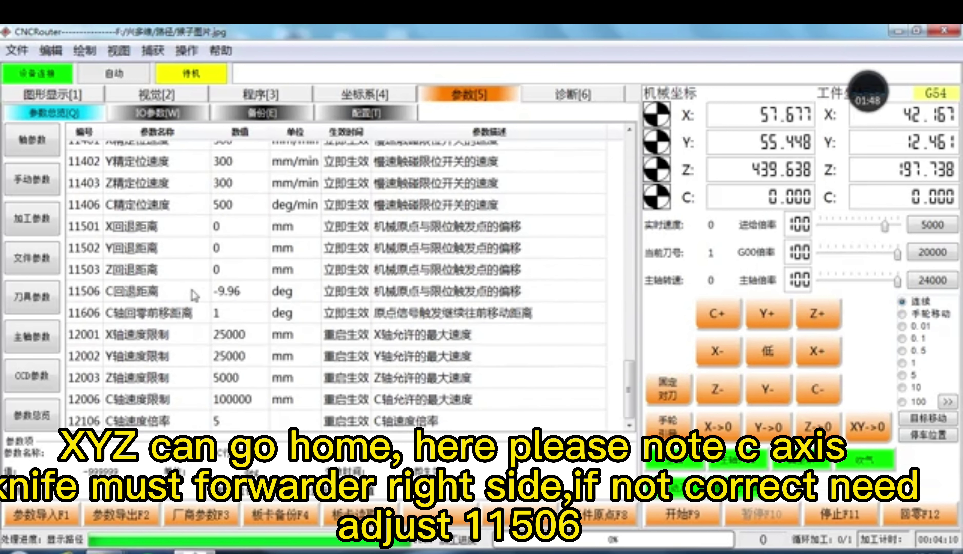
left_click(194, 294)
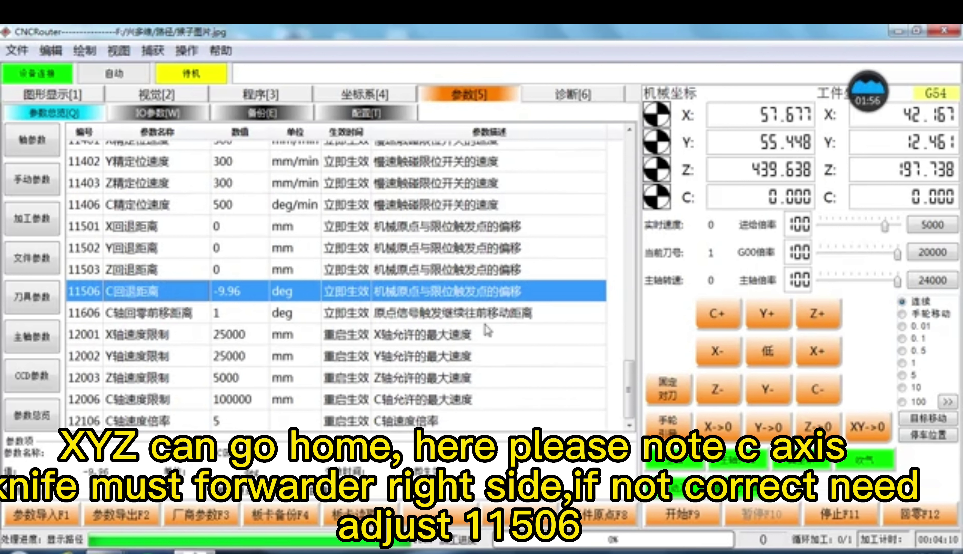
Step: On the program page, load 017-小花型亚克力 and simulate its toolpath
left_click(247, 99)
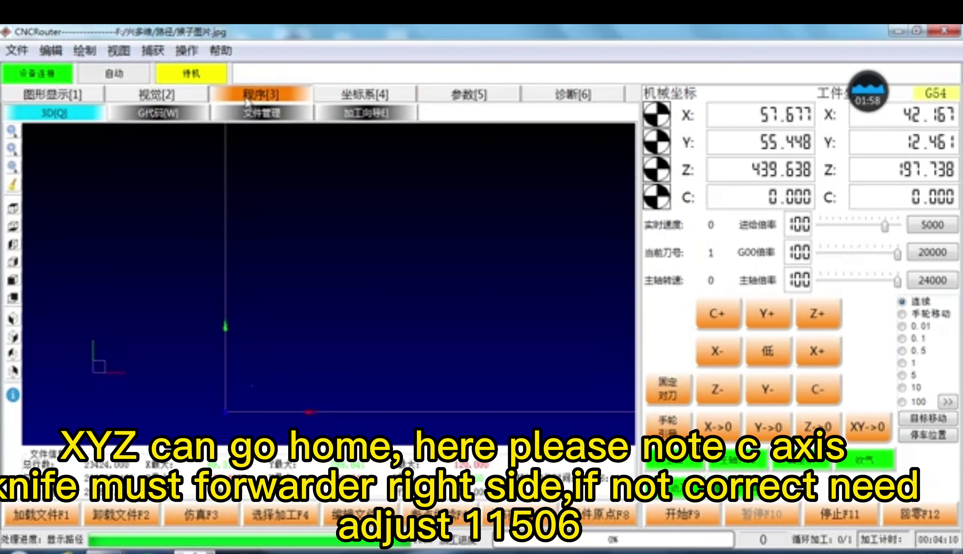
scroll(326, 348, "down", 2)
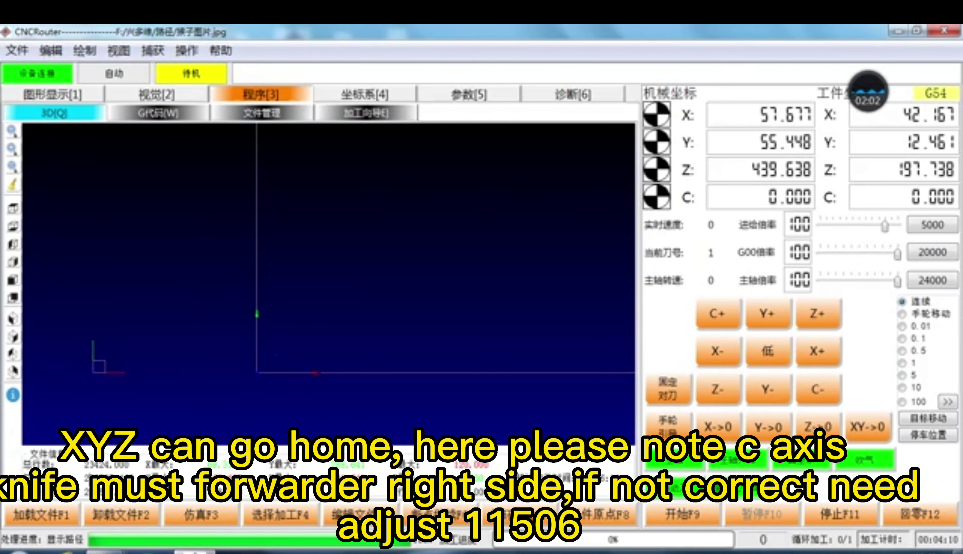
left_click(51, 505)
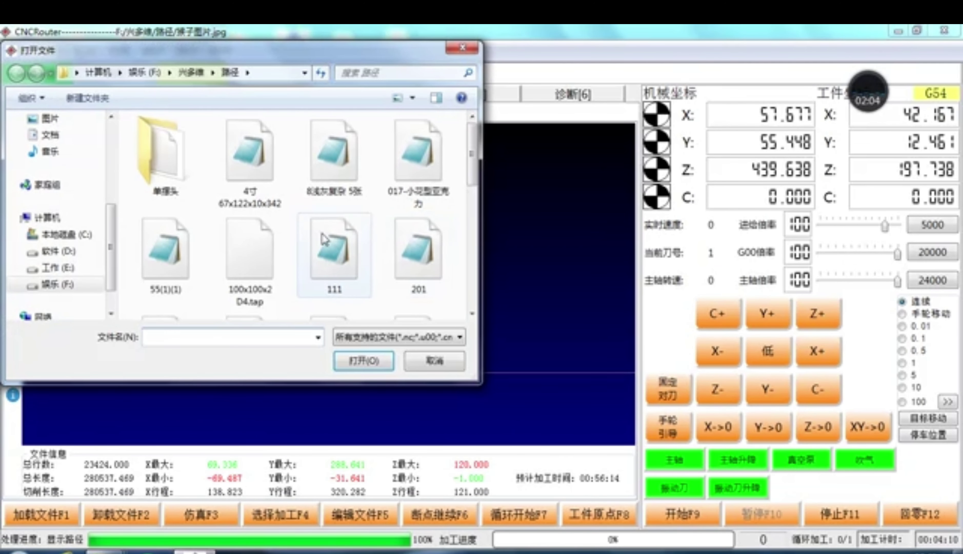
double_click(418, 153)
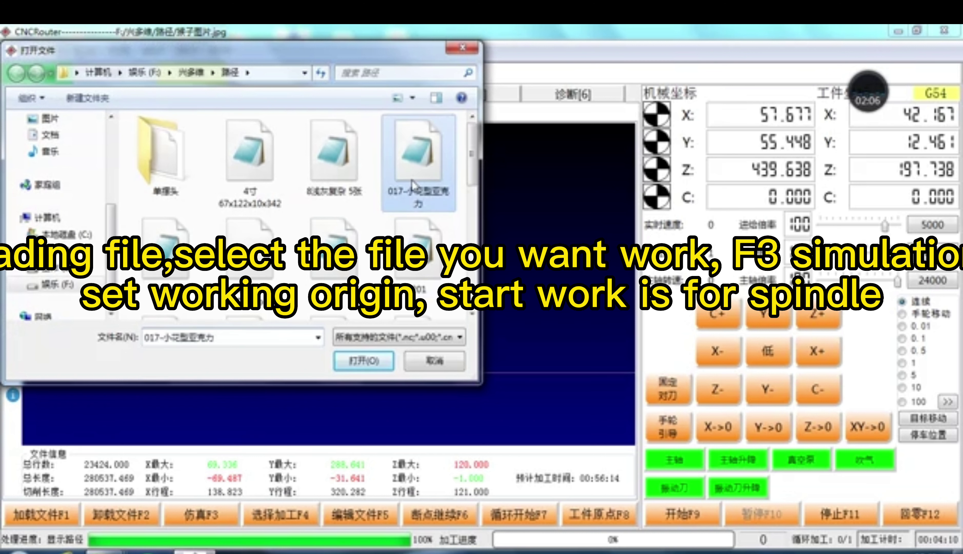
left_click(196, 519)
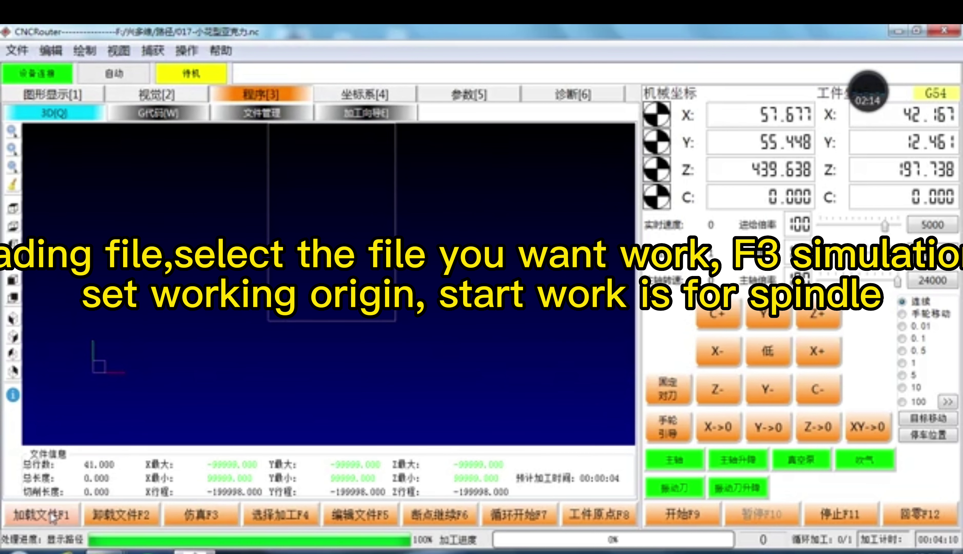
Step: Load 大字.nc instead and simulate its toolpath in 3D
left_click(41, 515)
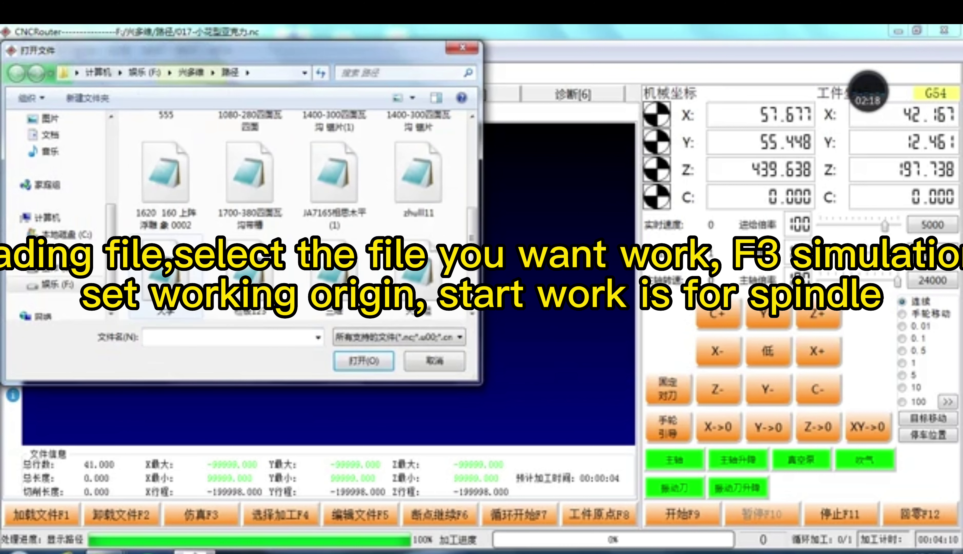
double_click(172, 294)
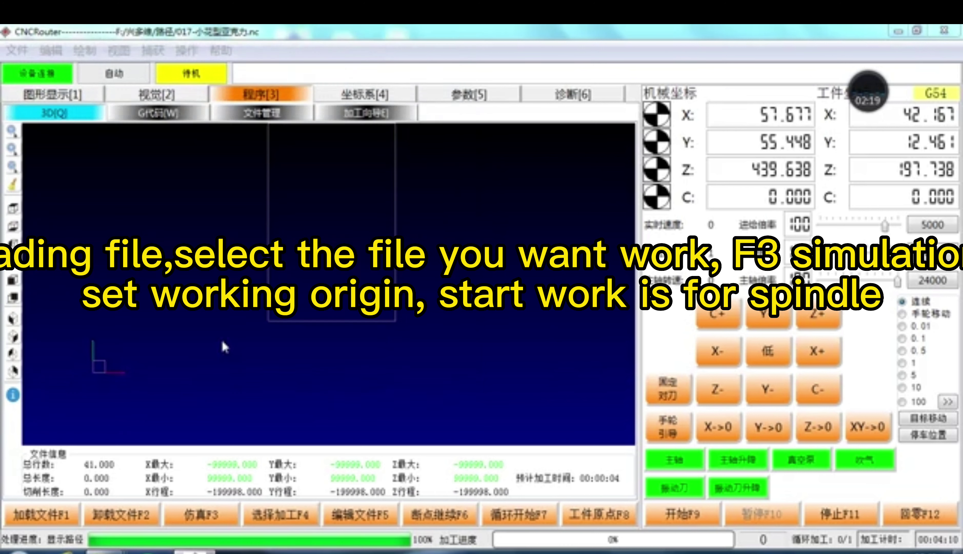
left_click(201, 515)
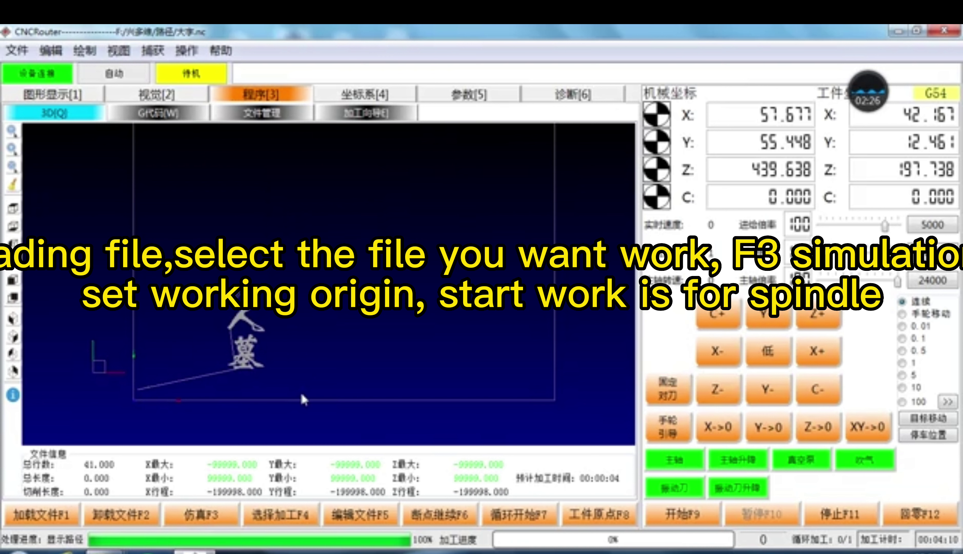
Step: Stop the simulation and jog X-, Y+ and Z- to a new start point
left_click(849, 513)
left_click(727, 361)
left_click(768, 314)
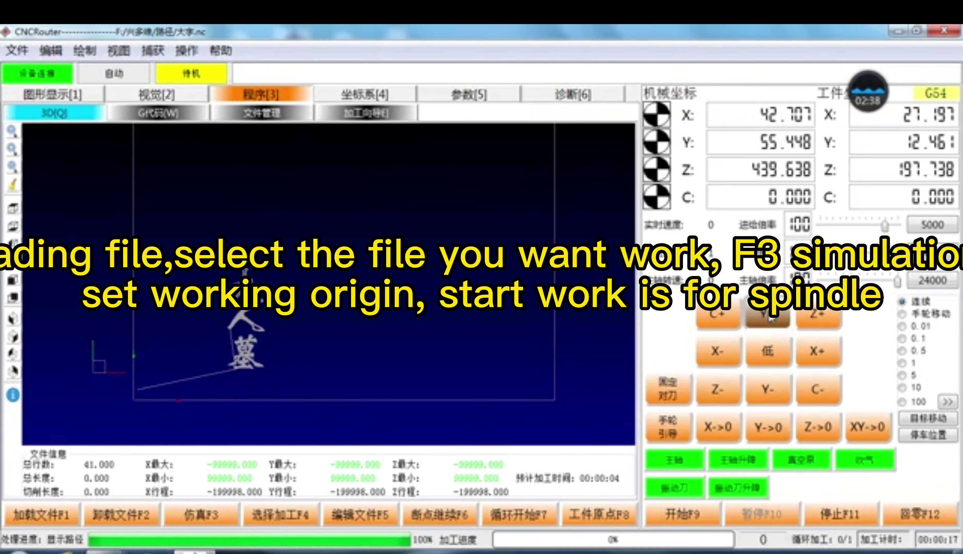
left_click(734, 390)
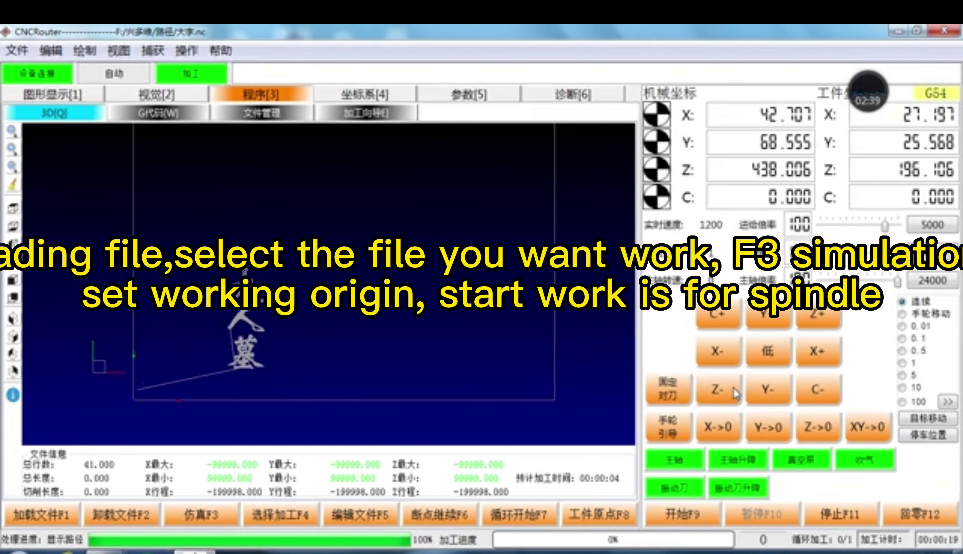
Step: Zero the work X, Y and Z coordinates at the new position
left_click(867, 435)
left_click(531, 319)
left_click(818, 427)
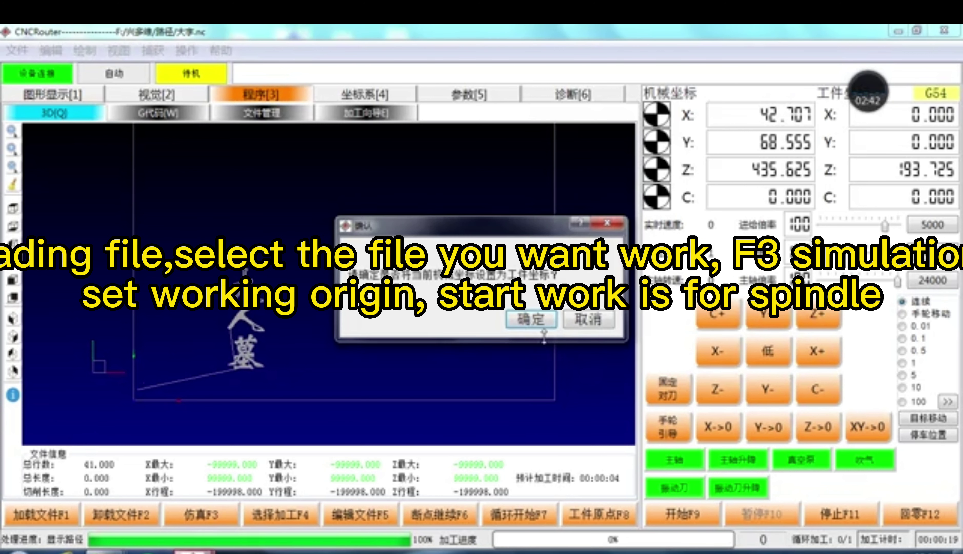
left_click(532, 319)
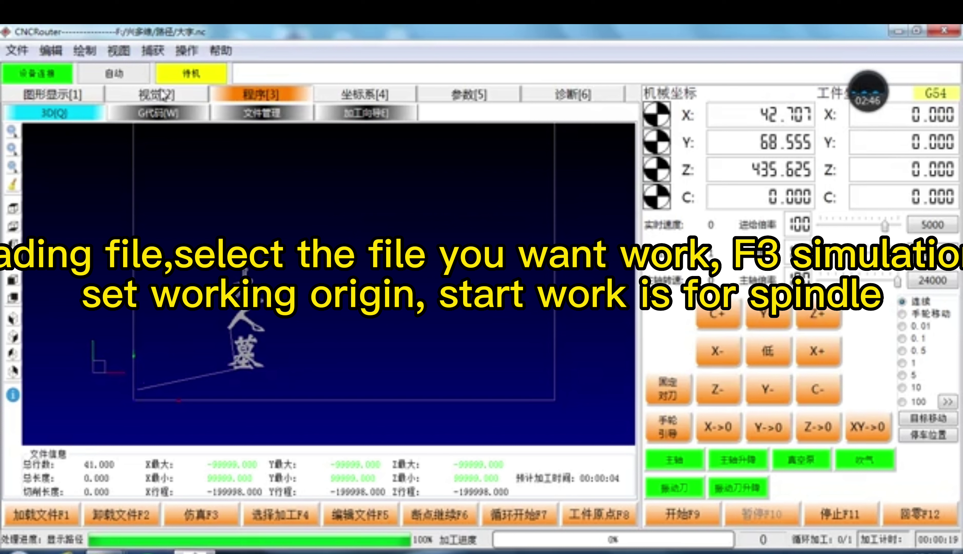
left_click(65, 95)
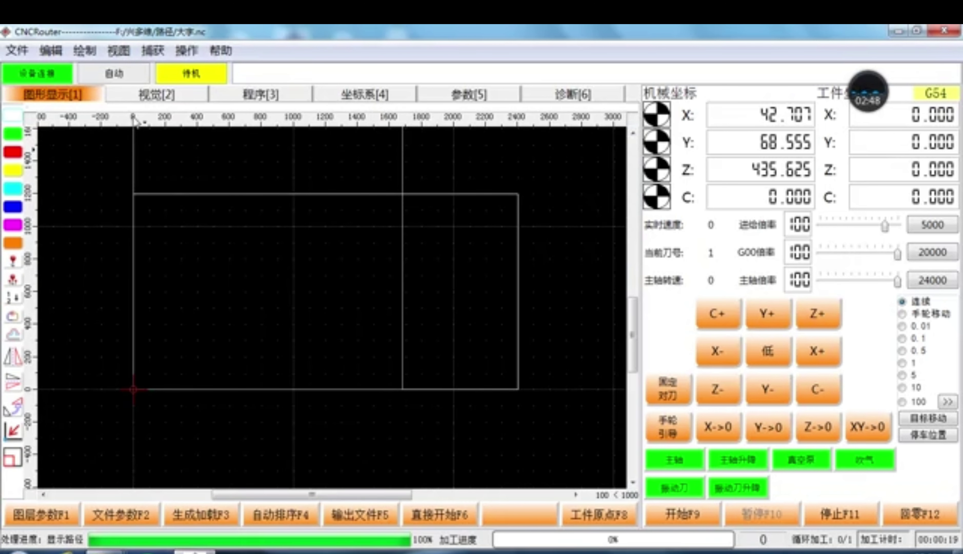
Step: Open 拣子图片.jpg via 图片格式打开 and show its file parameters (threshold 220, 300 DPI)
left_click(17, 50)
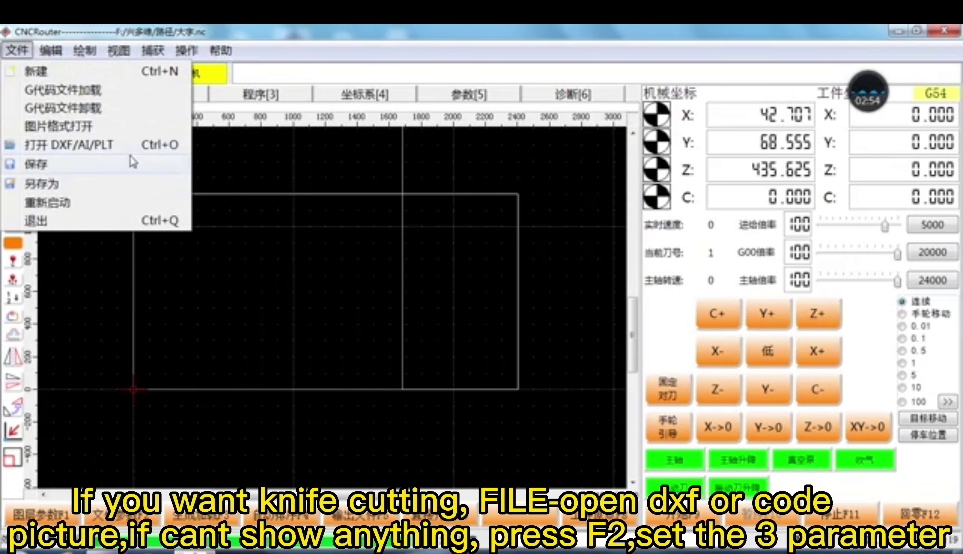
left_click(80, 134)
left_click(261, 194)
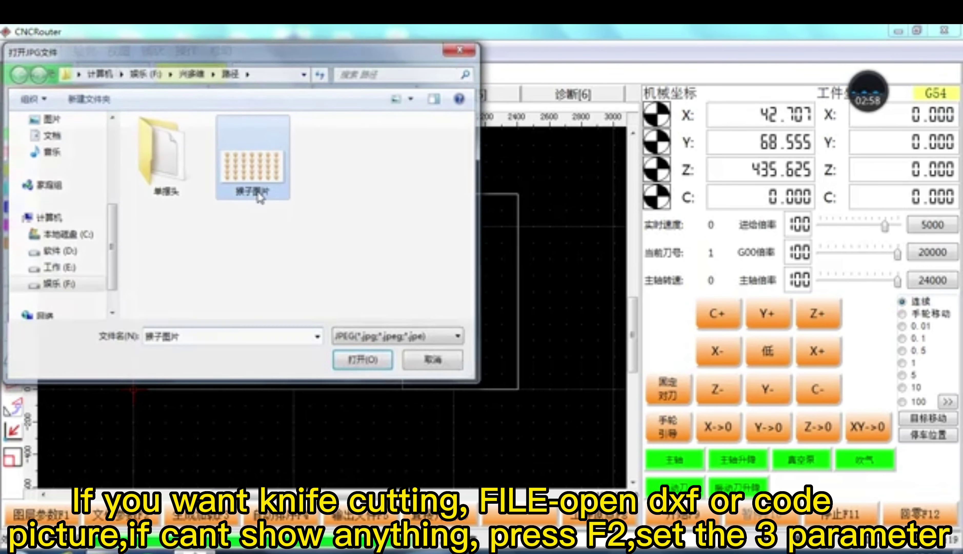
double_click(258, 193)
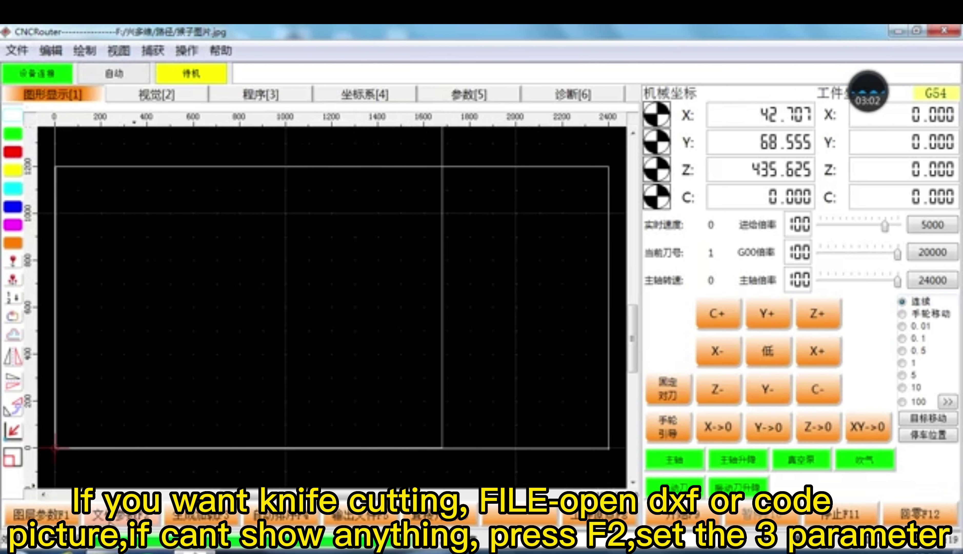
left_click(119, 514)
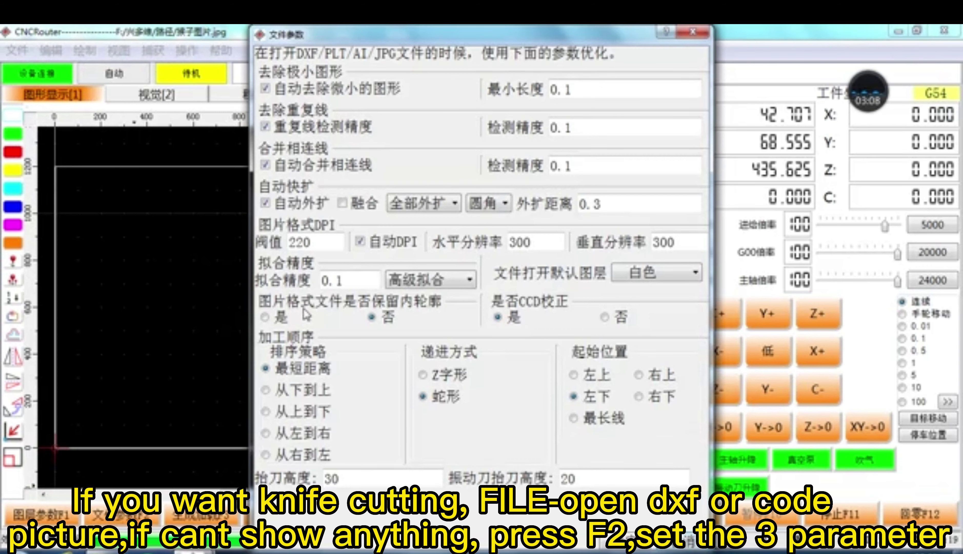
Step: Set 保留内轮廓 and CCD校正 to 是, check 自动外扩, and close the file parameters
left_click(282, 317)
left_click(512, 319)
left_click(277, 209)
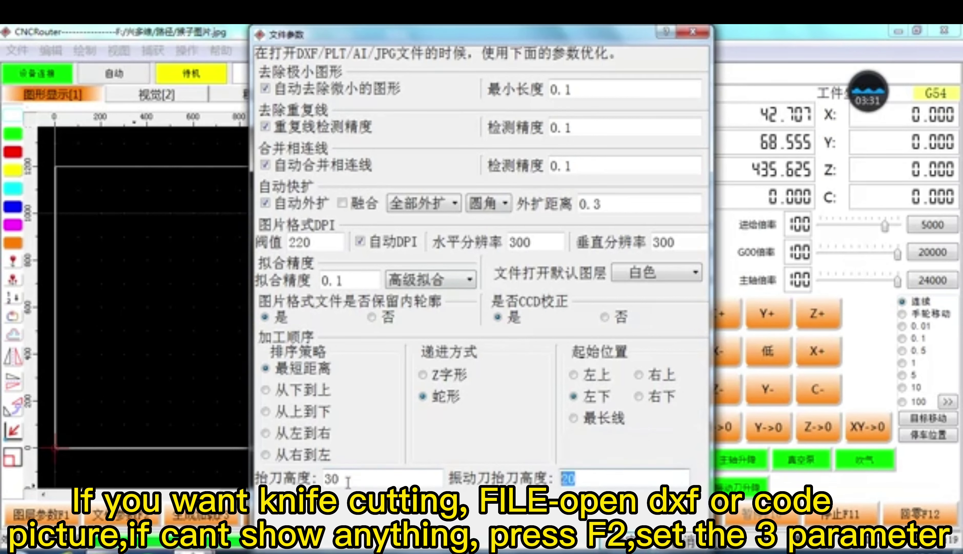
left_click_drag(348, 483, 289, 487)
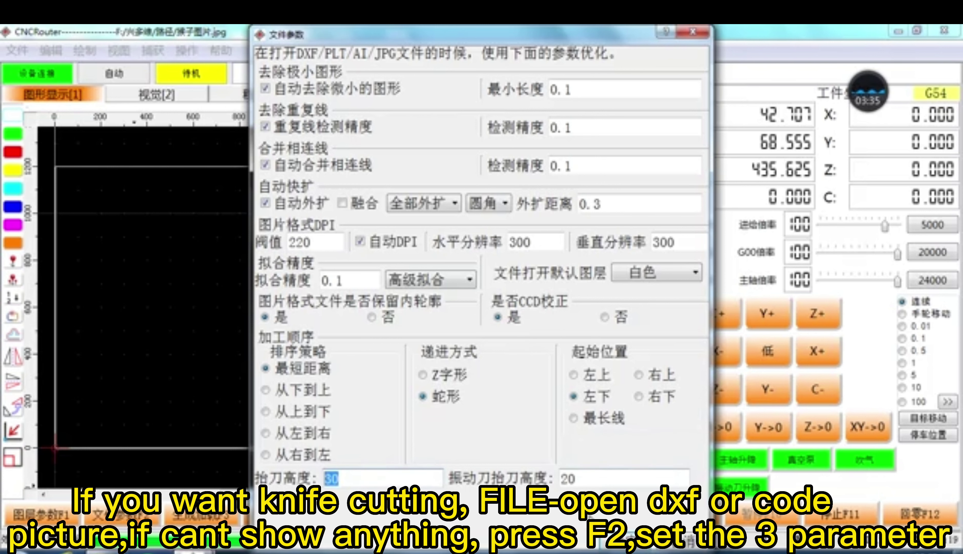
left_click(536, 504)
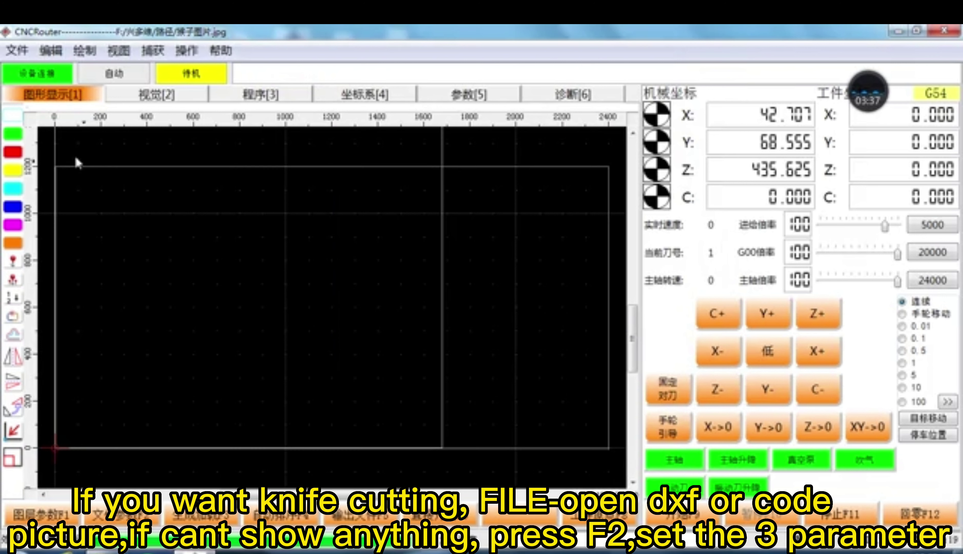
left_click(17, 50)
Step: Unload the current file and open the monkey picture as a 7×5 outline grid
left_click(64, 106)
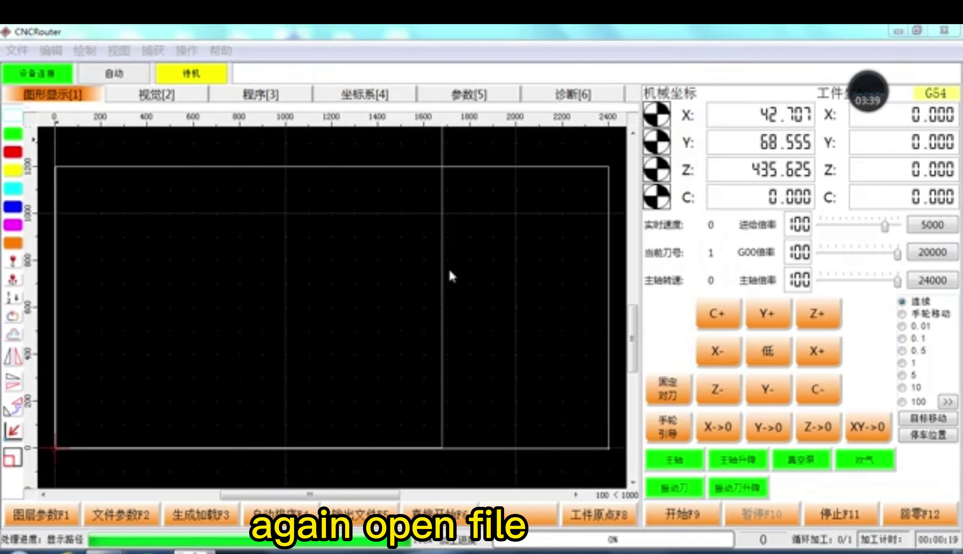
key("ctrl+o")
double_click(254, 161)
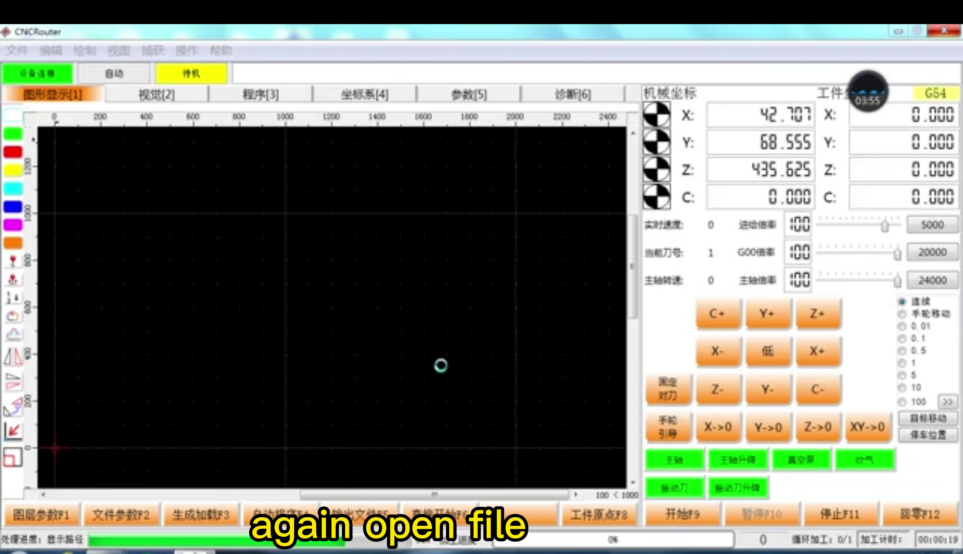
Step: Select the outer frame and monkey contours to inspect them, then reopen file parameters
left_click(610, 193)
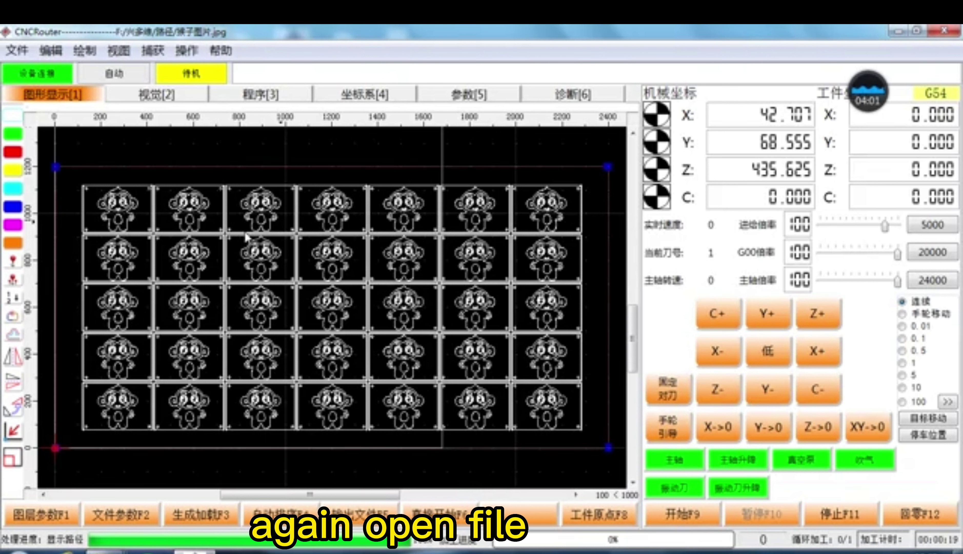
scroll(422, 400, "up", 4)
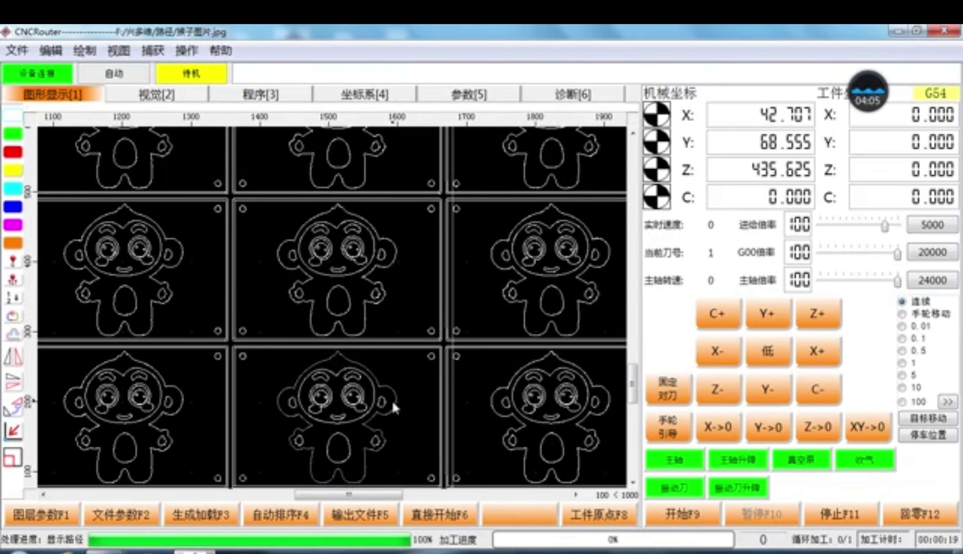
left_click(392, 401)
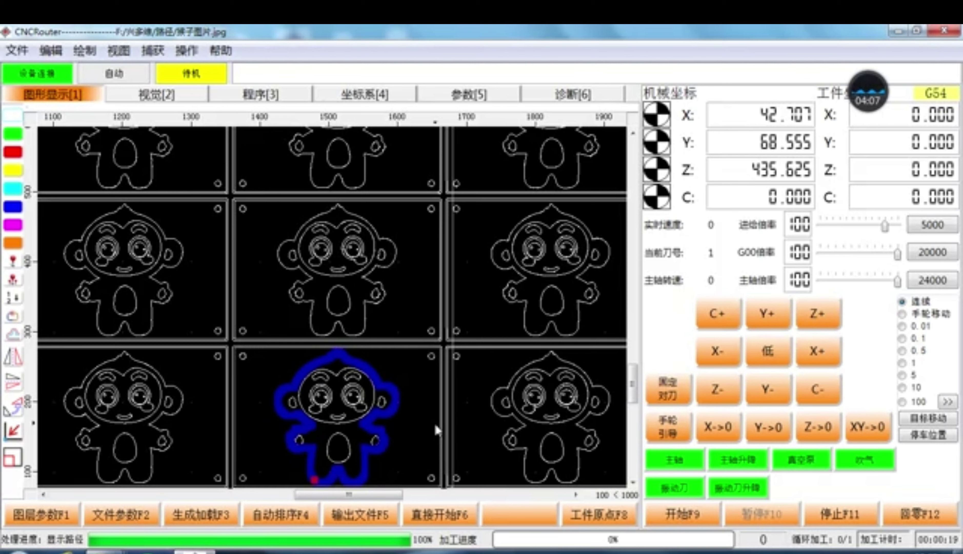
scroll(418, 433, "down", 2)
scroll(413, 420, "down", 1)
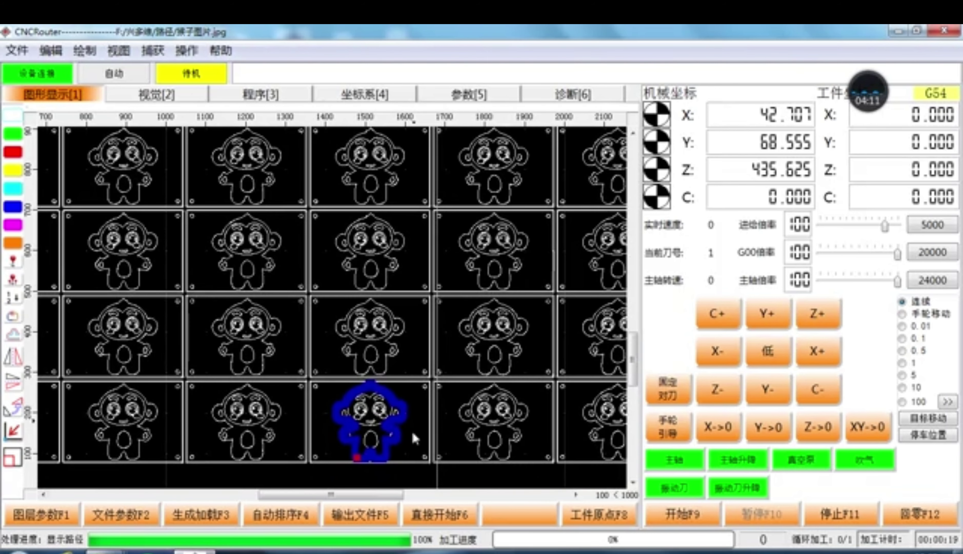
scroll(419, 407, "down", 1)
scroll(413, 402, "down", 1)
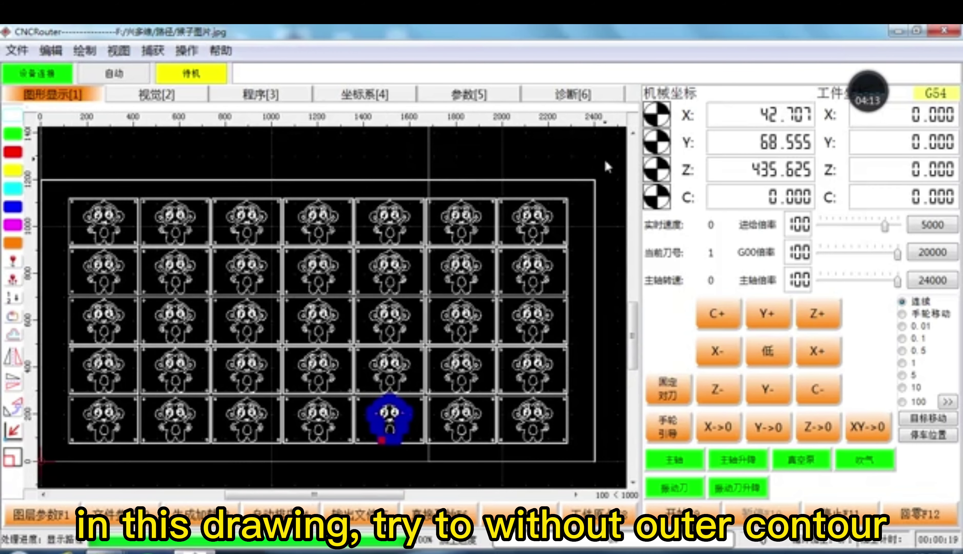
left_click(384, 462)
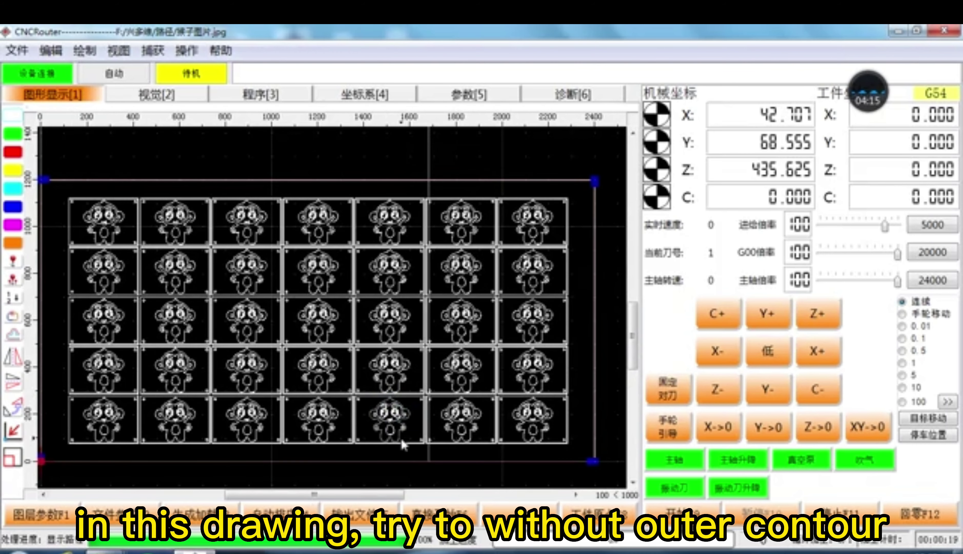
scroll(402, 440, "up", 3)
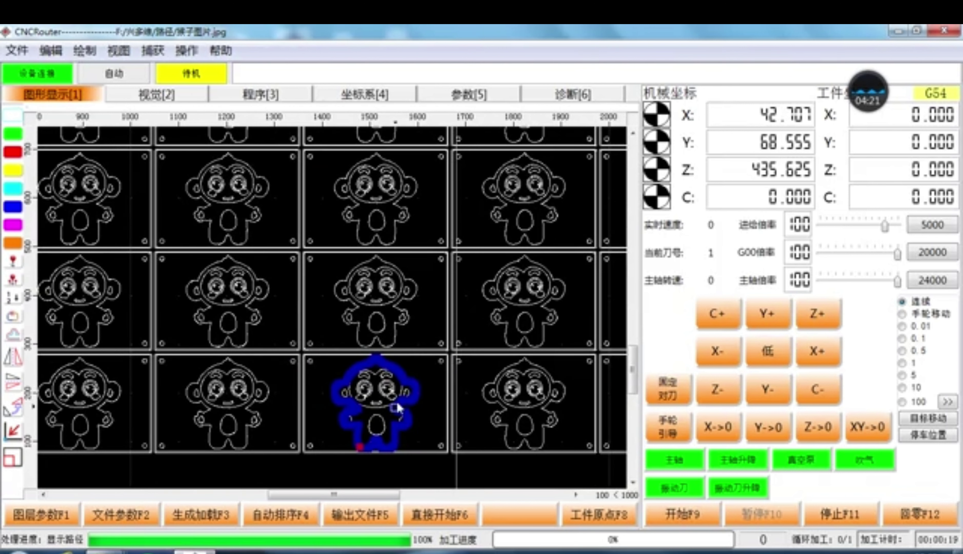
scroll(402, 429, "down", 3)
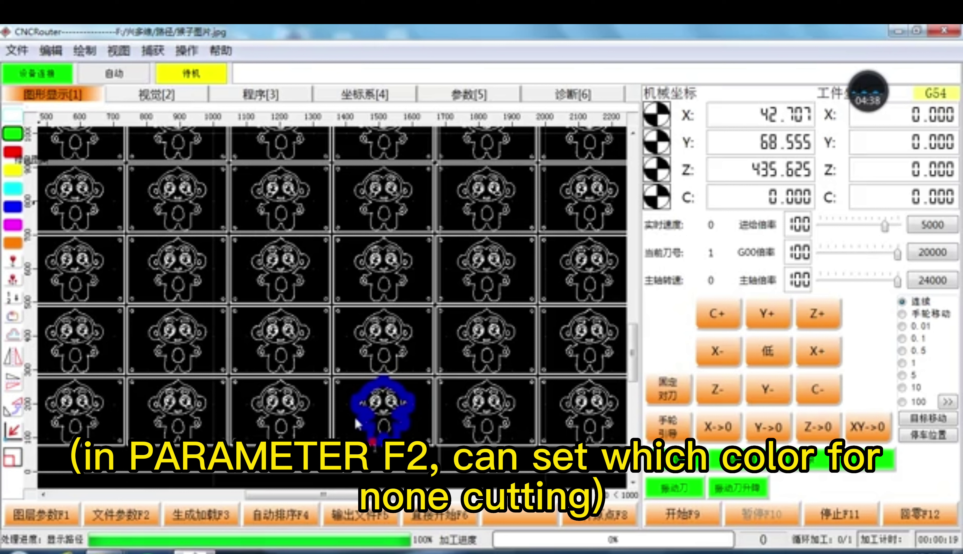
left_click(132, 510)
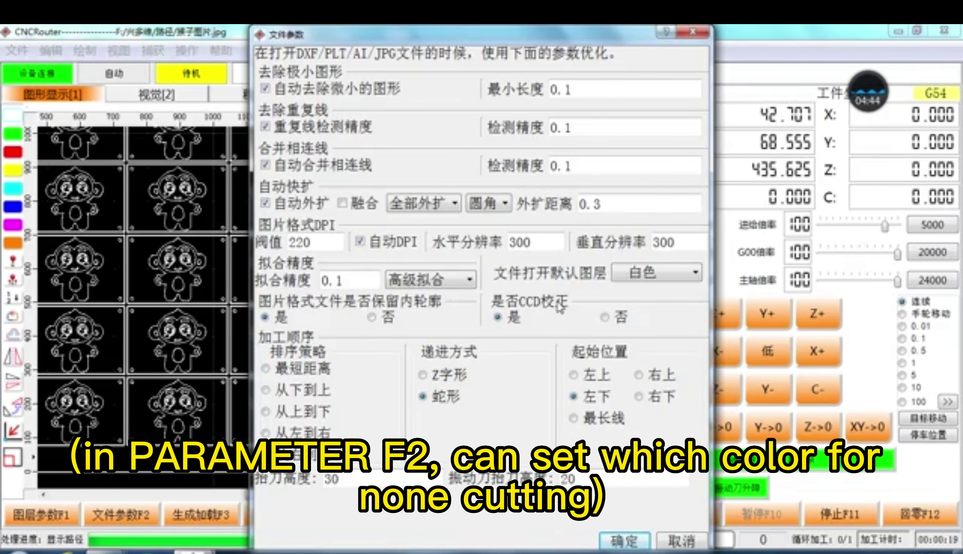
Step: Make 绿色 the default layer for opened files, select a green monkey outline, and show layer parameters
left_click(679, 283)
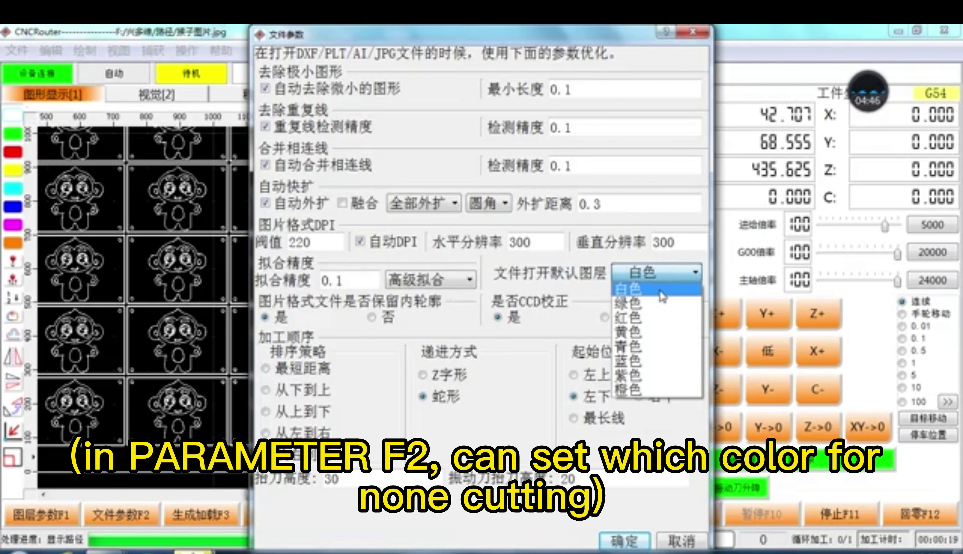
left_click(653, 304)
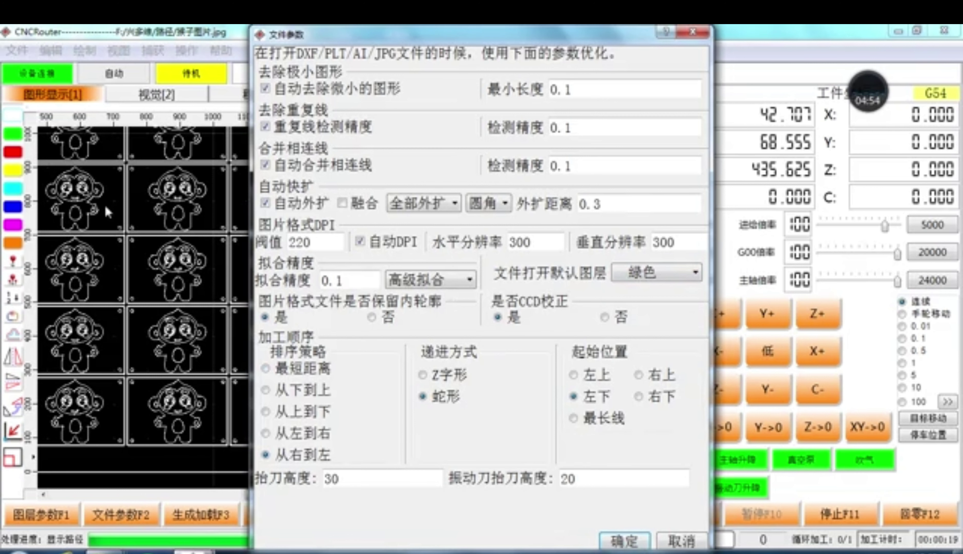
left_click(688, 542)
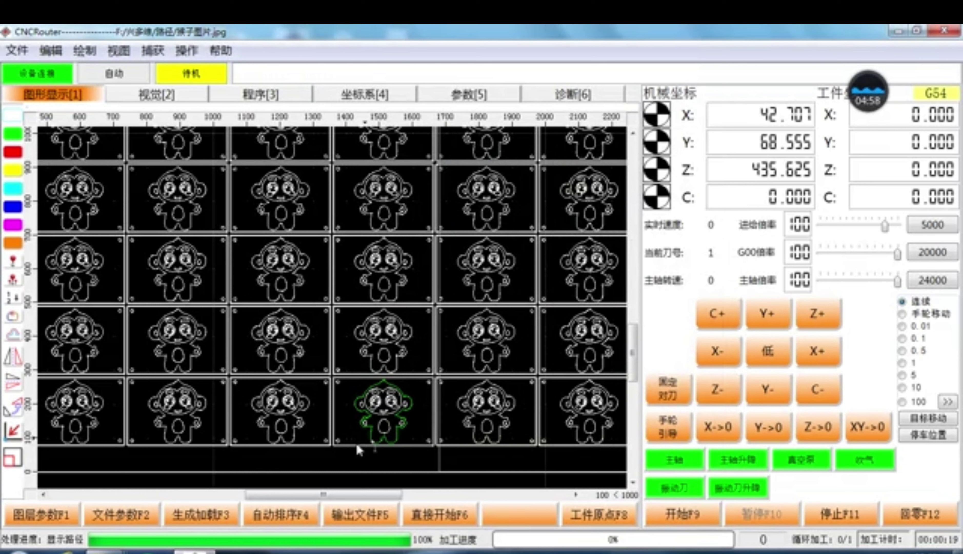
left_click(376, 440)
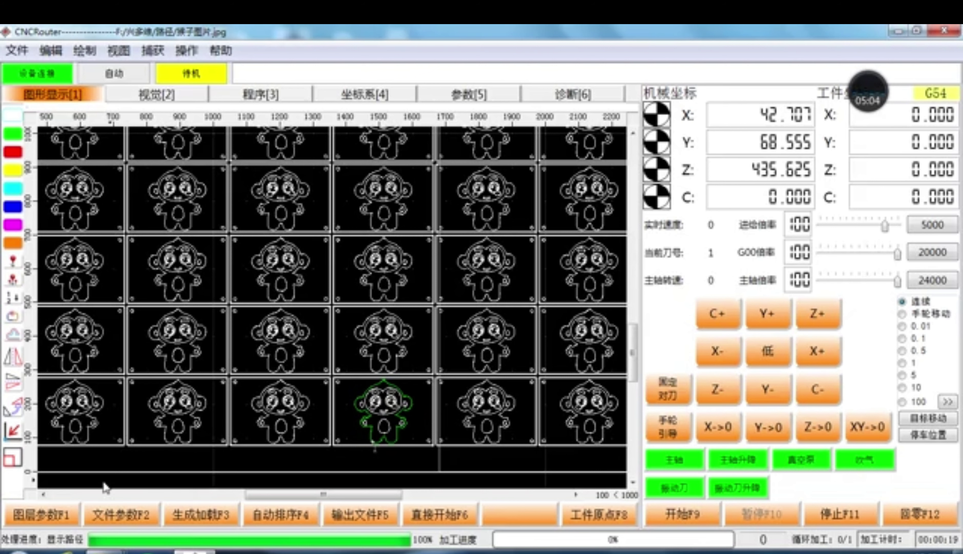
left_click(50, 516)
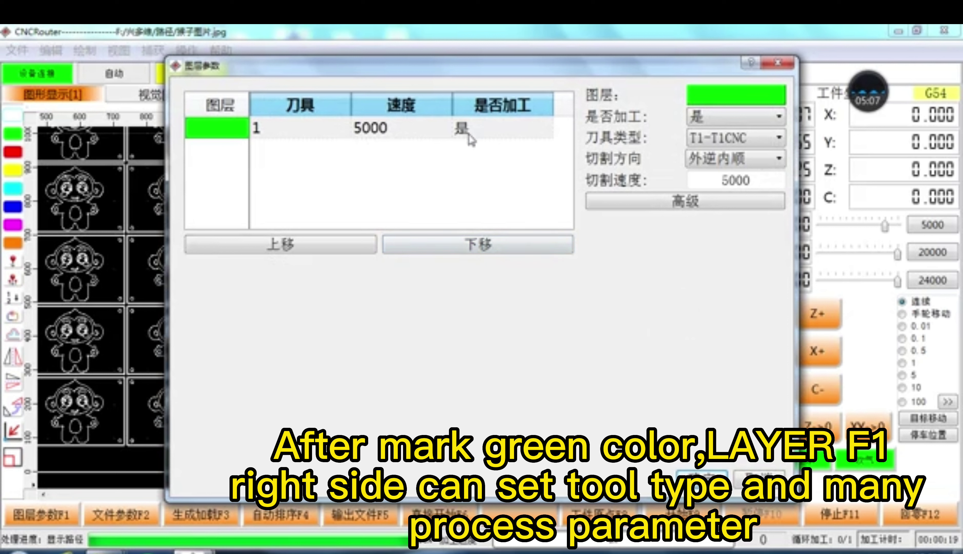
Step: Select the green layer row and keep T1-T1CNC as its tool type
left_click(465, 138)
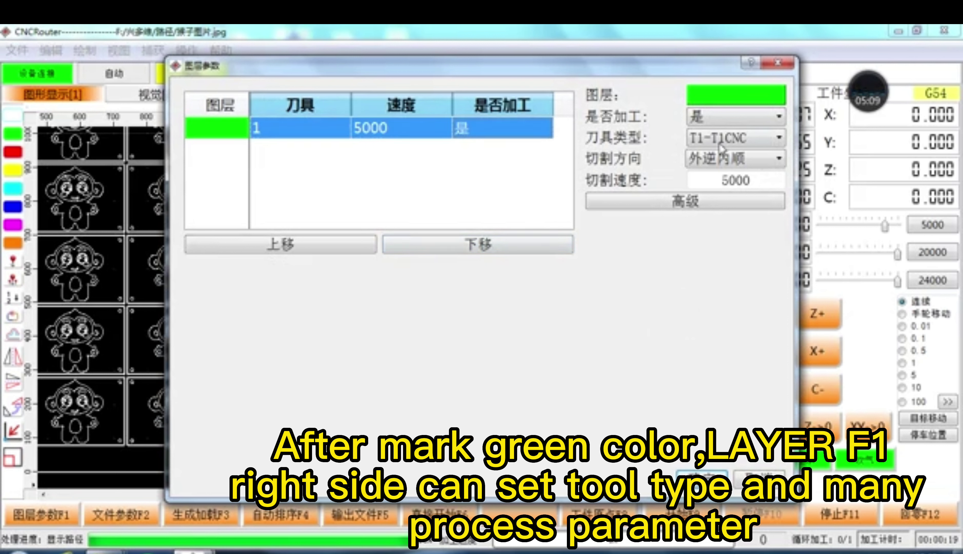
left_click(735, 142)
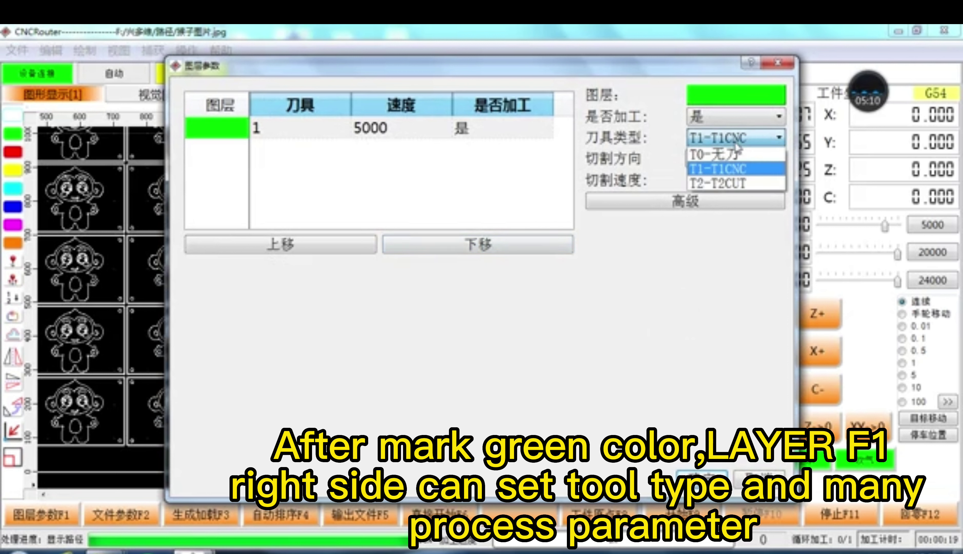
left_click(731, 168)
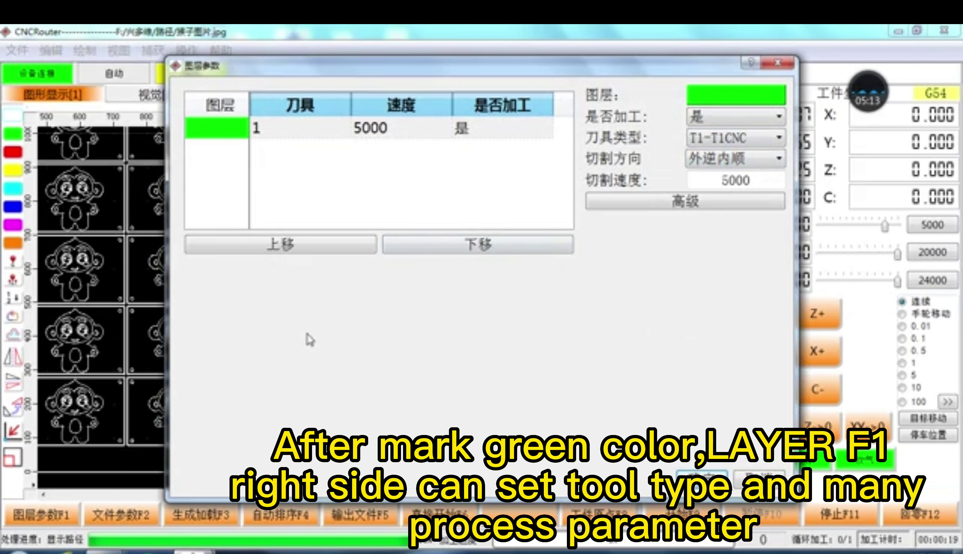
Step: Review the advanced thickness, depth and feed values, leaving drilling off
left_click(741, 206)
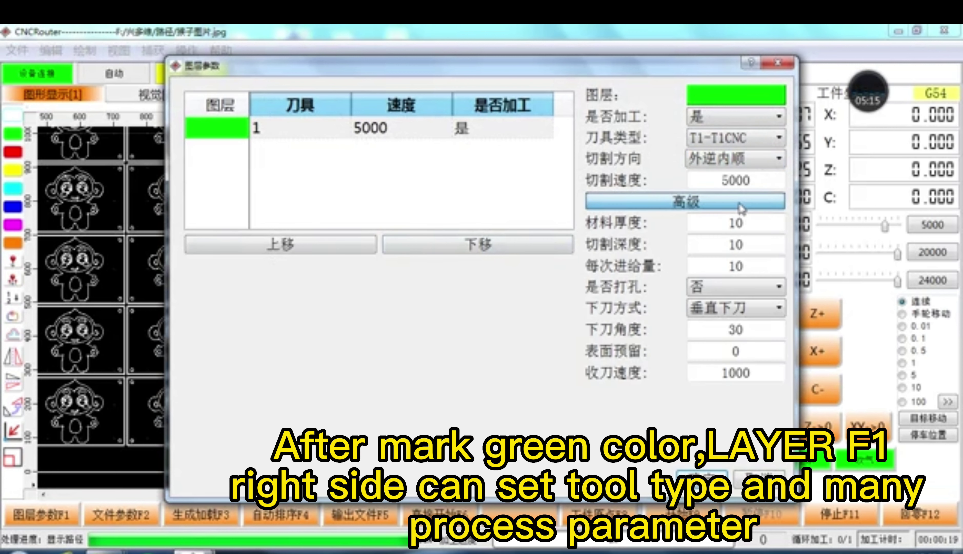
double_click(736, 222)
double_click(736, 245)
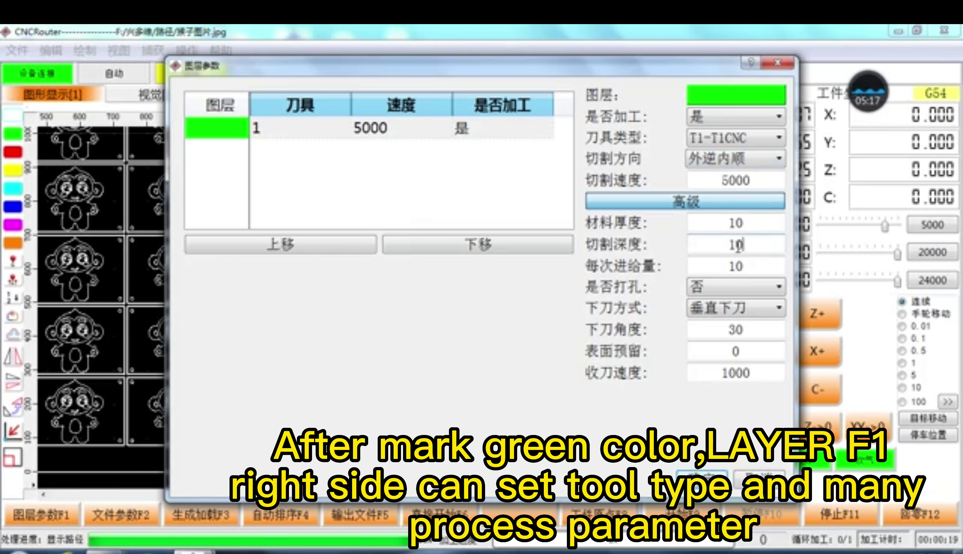
left_click_drag(735, 266, 715, 266)
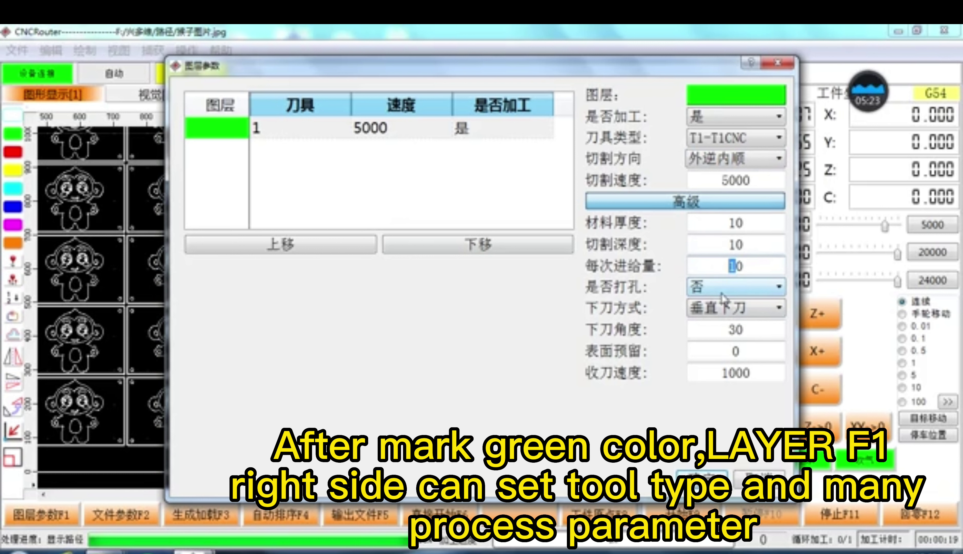
left_click(732, 287)
left_click(727, 298)
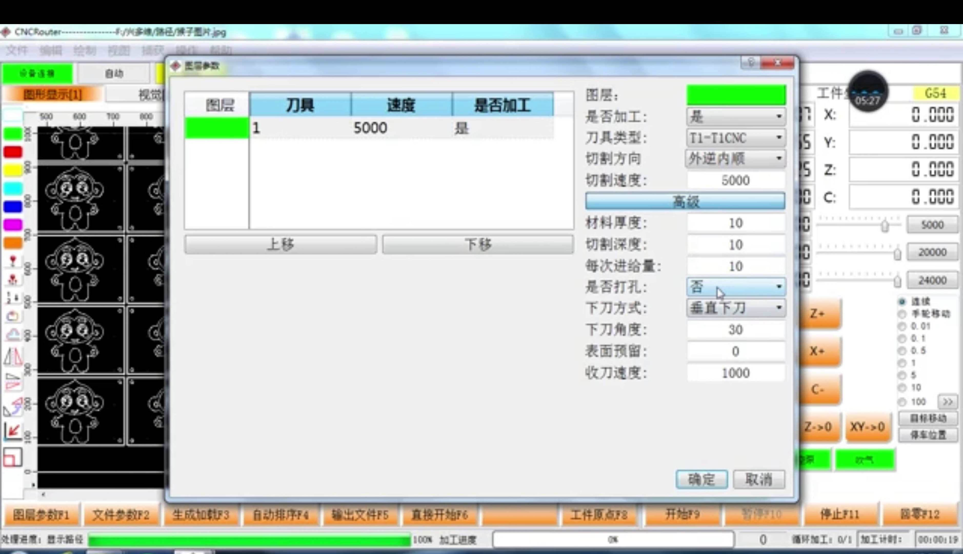
Step: Check cutting speed 5000 and close the layer parameters with T1-T1CNC kept
double_click(738, 179)
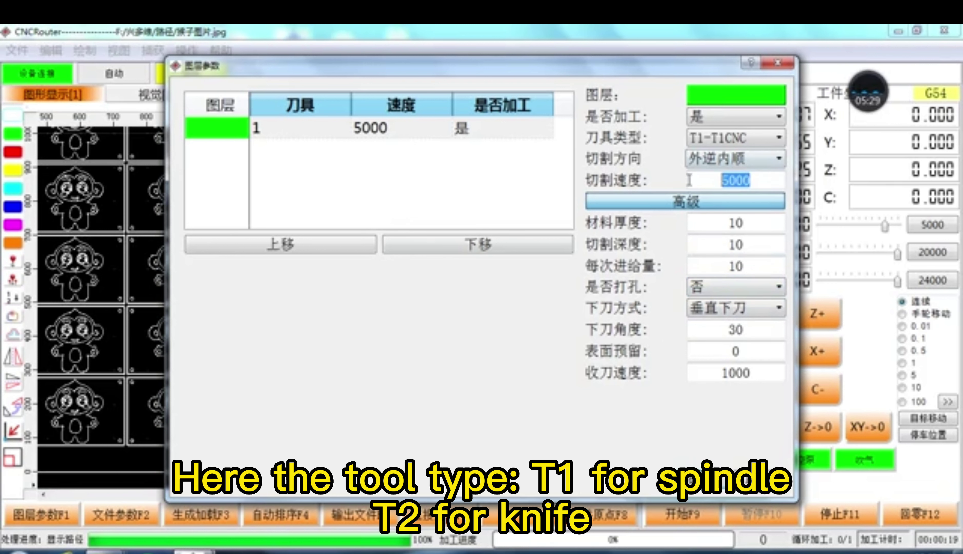
left_click(751, 140)
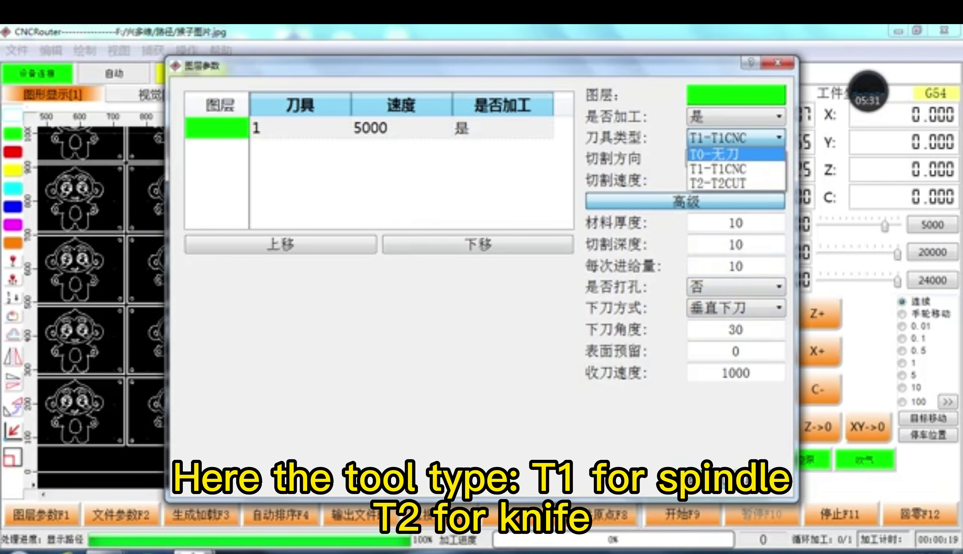
key("Escape")
key("Escape")
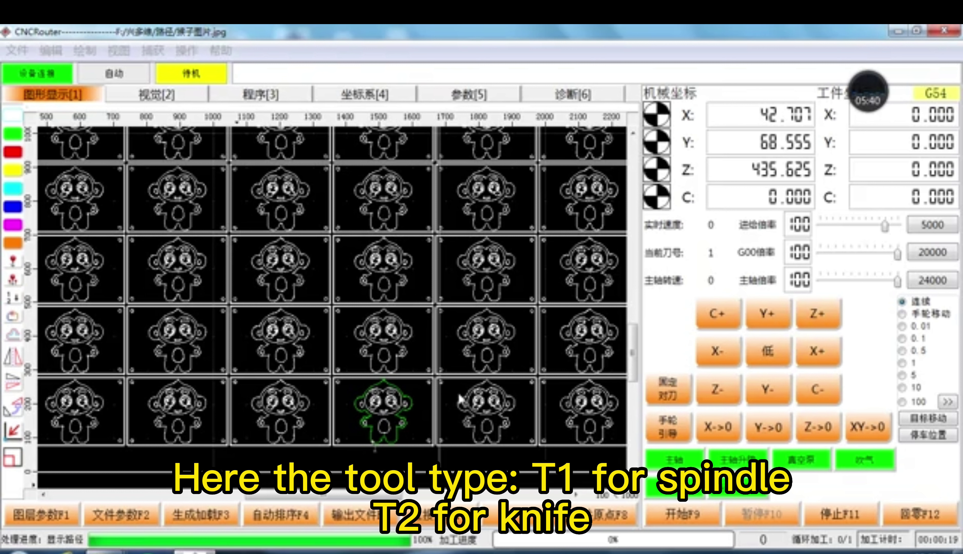
Step: Delete the left block of unneeded monkey tiles
scroll(436, 389, "down", 2)
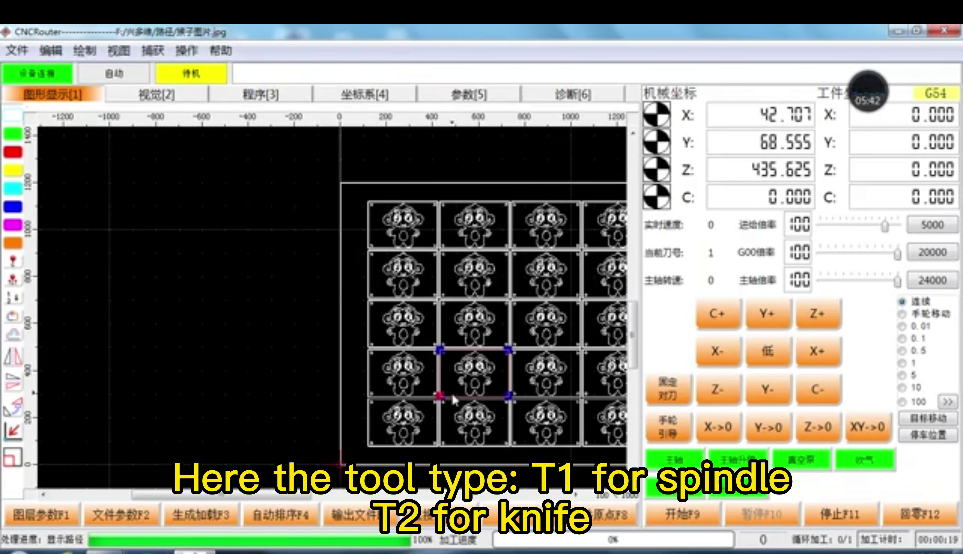
scroll(432, 386, "down", 3)
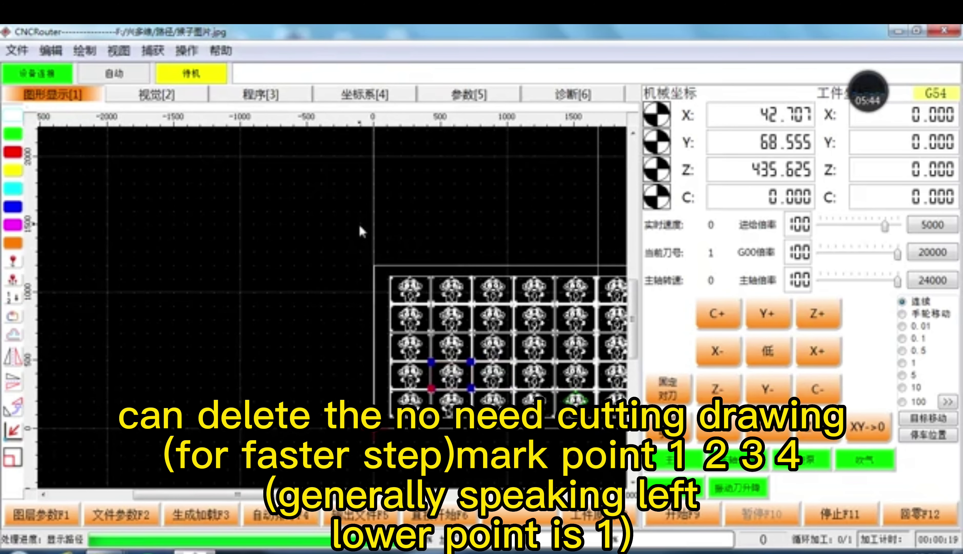
left_click_drag(359, 226, 558, 447)
right_click(491, 375)
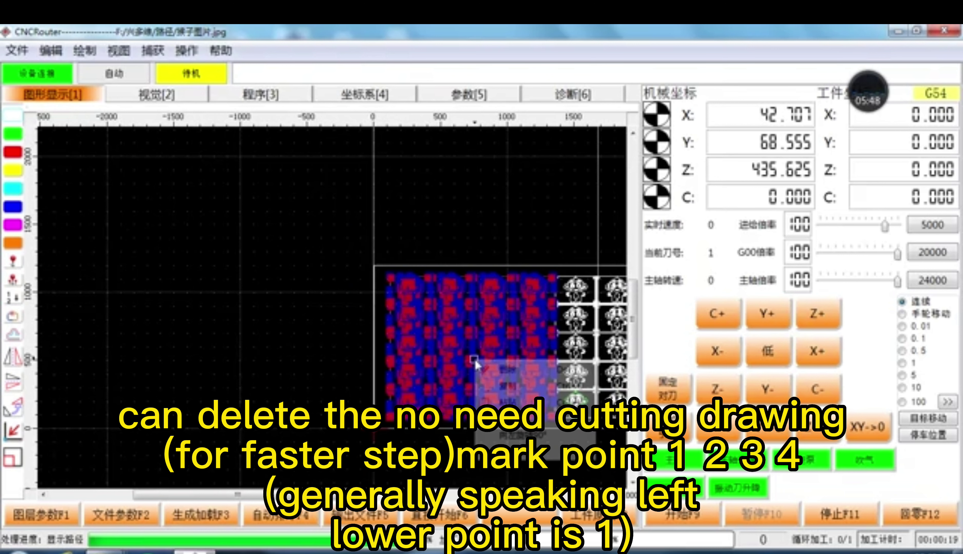
left_click(493, 372)
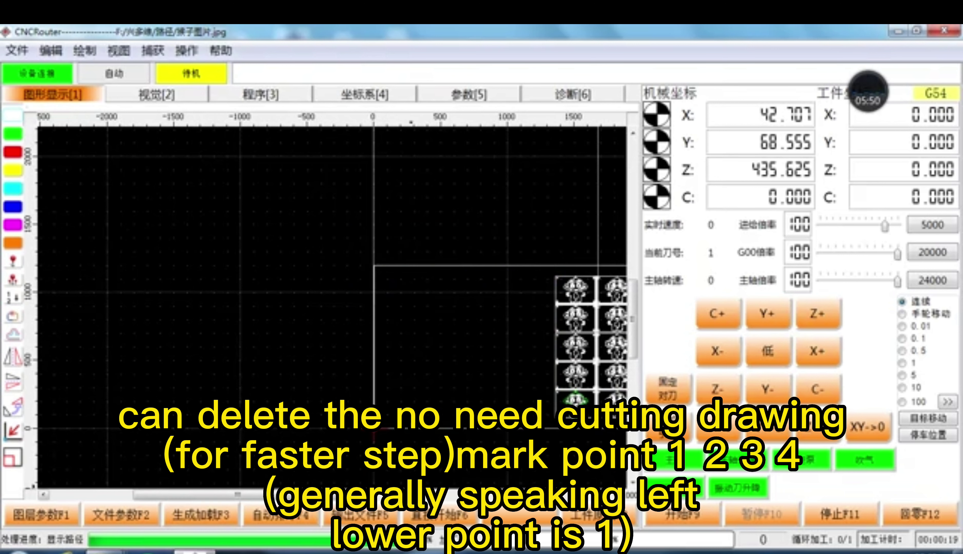
Step: Delete the right two columns of monkey tiles
scroll(333, 306, "right", 5)
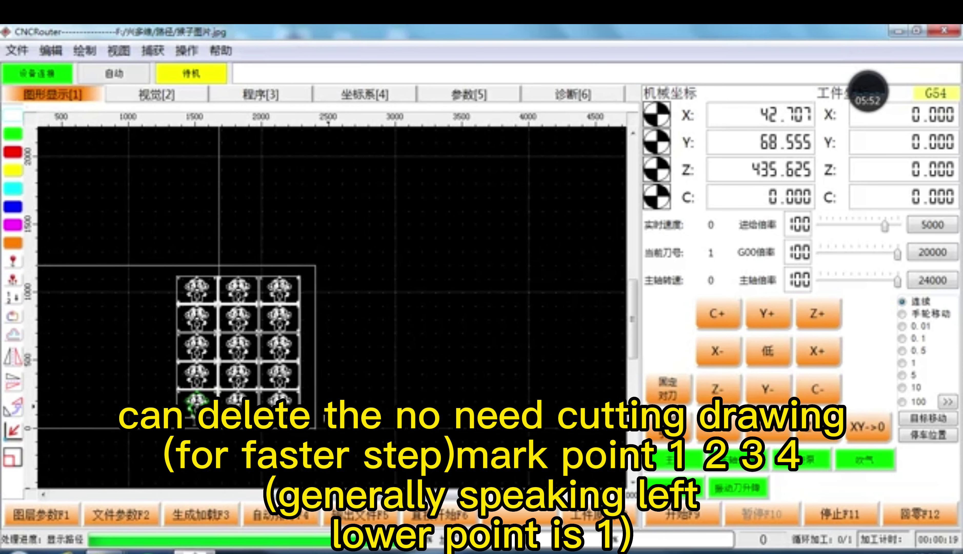
left_click_drag(330, 471, 232, 249)
right_click(249, 300)
left_click(283, 323)
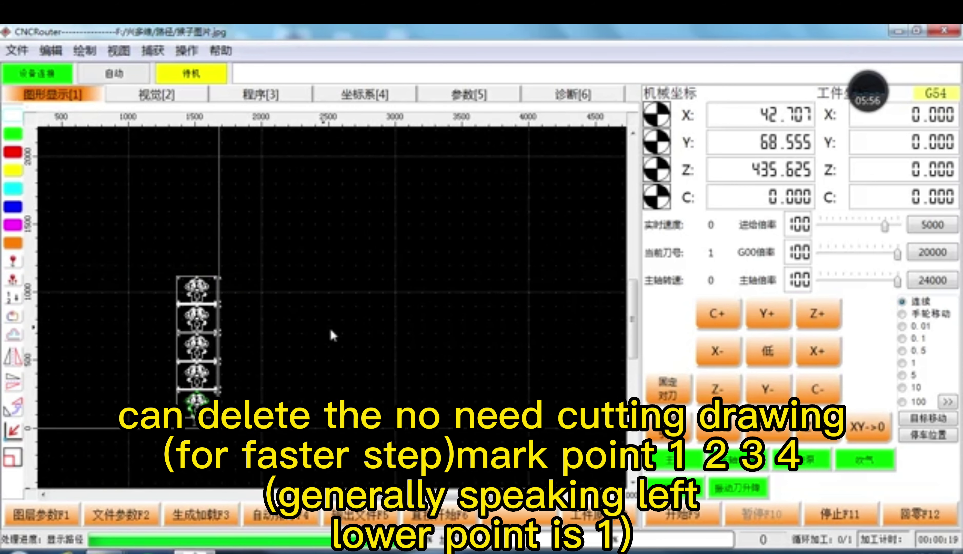
Step: Select the bottom monkey tile and place a mark point at its top-left corner
scroll(333, 344, "up", 2)
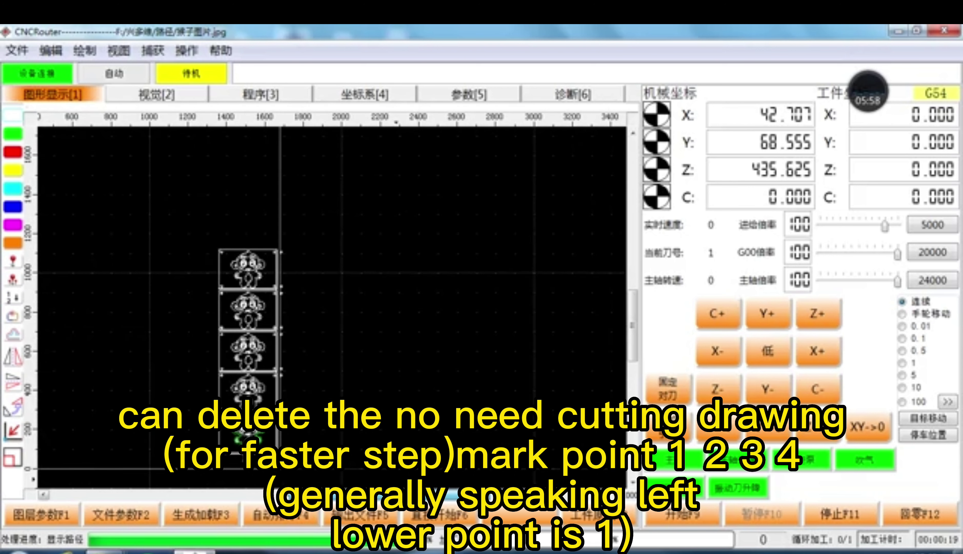
scroll(292, 435, "up", 5)
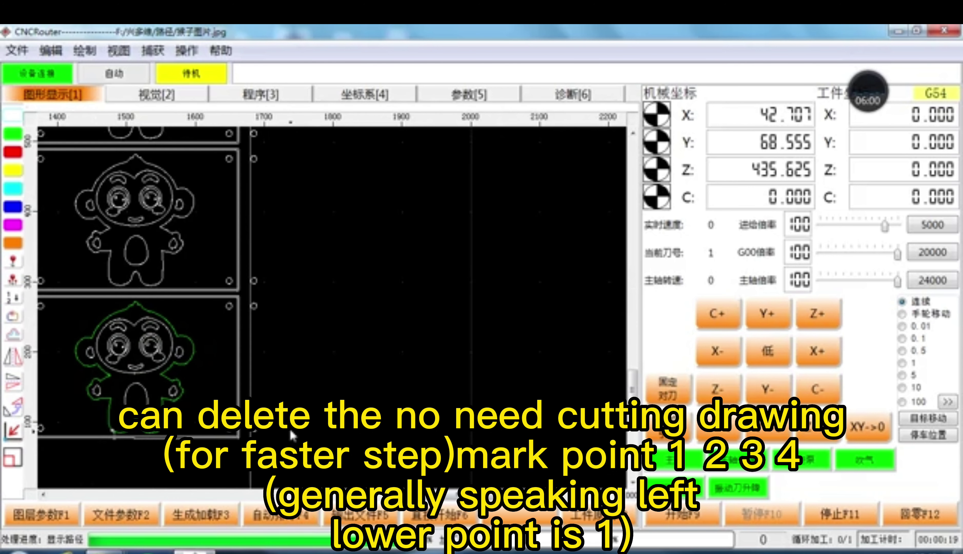
scroll(253, 433, "down", 2)
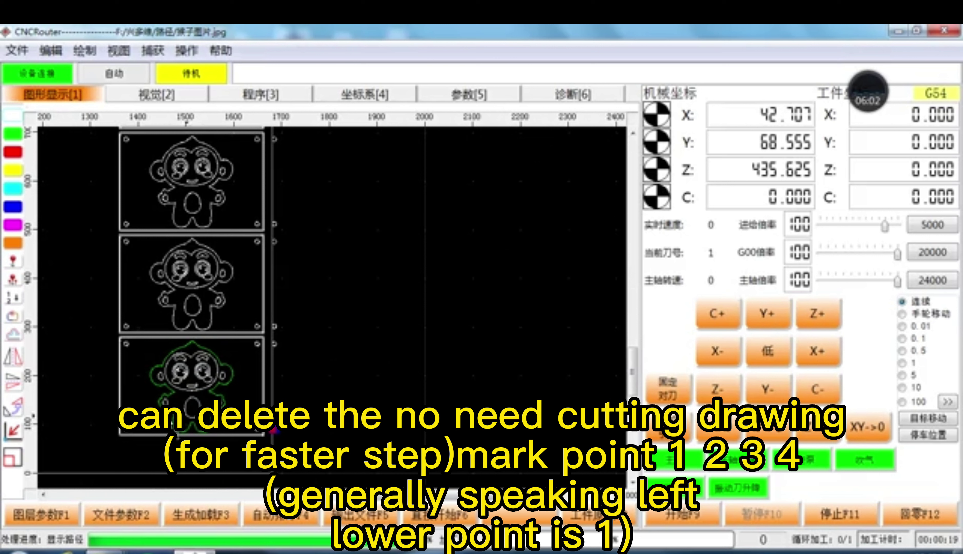
left_click(119, 341)
left_click(125, 345)
Step: Delete the upper tiles in the column, keeping only the bottom green-outlined tile
scroll(256, 351, "up", 2)
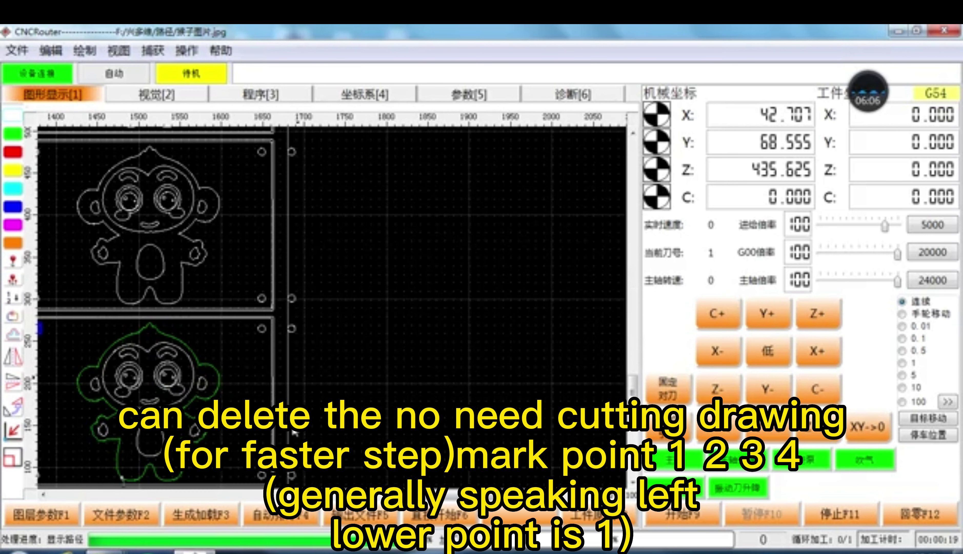
scroll(332, 306, "left", 4)
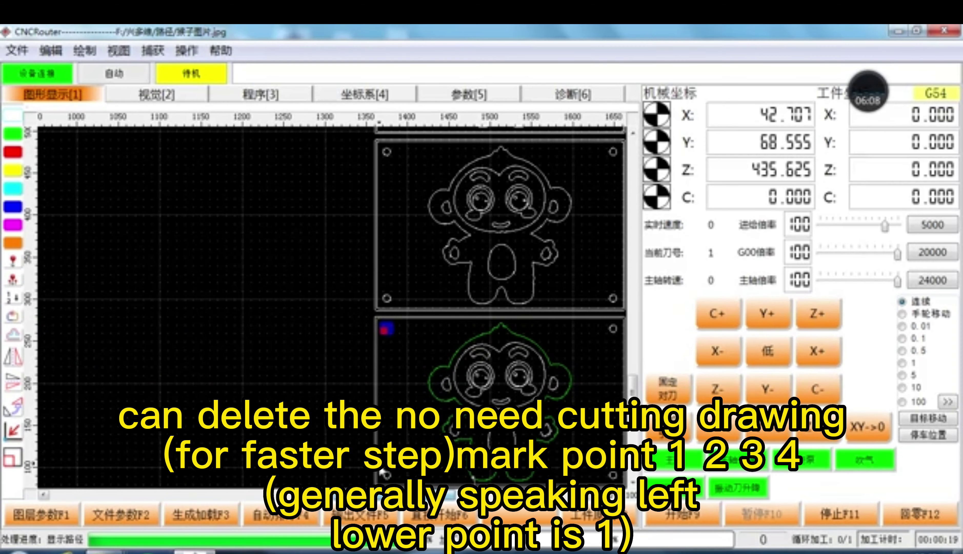
scroll(445, 376, "down", 5)
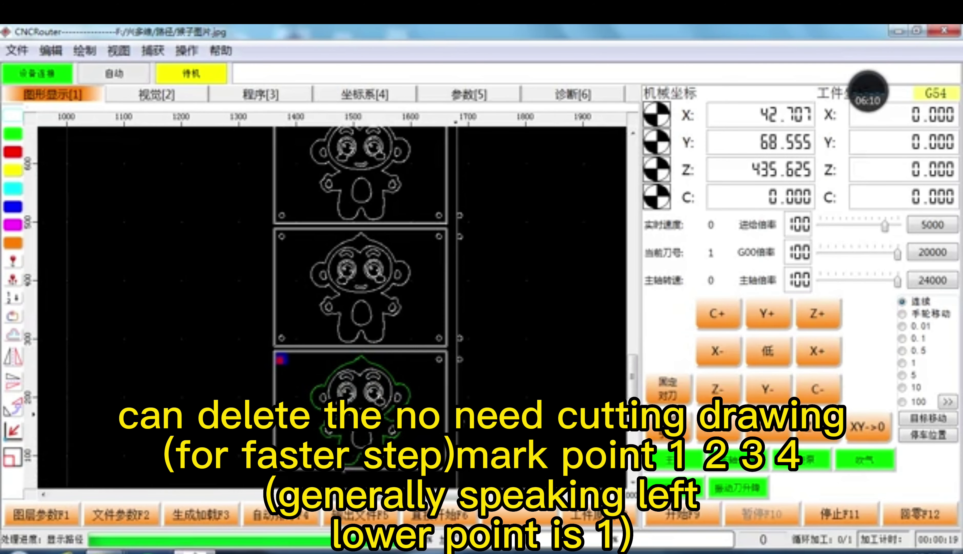
left_click_drag(361, 149, 516, 388)
right_click(406, 295)
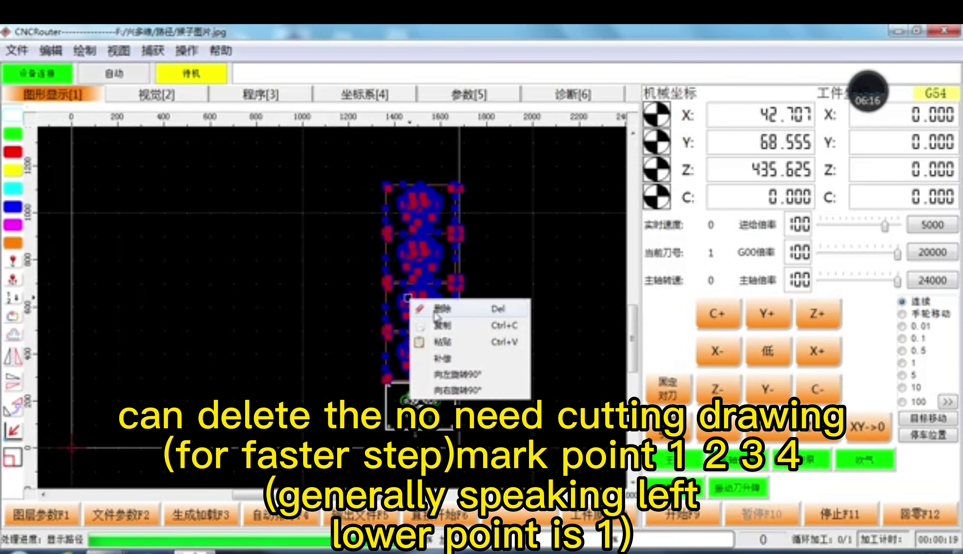
left_click(423, 308)
scroll(493, 394, "up", 2)
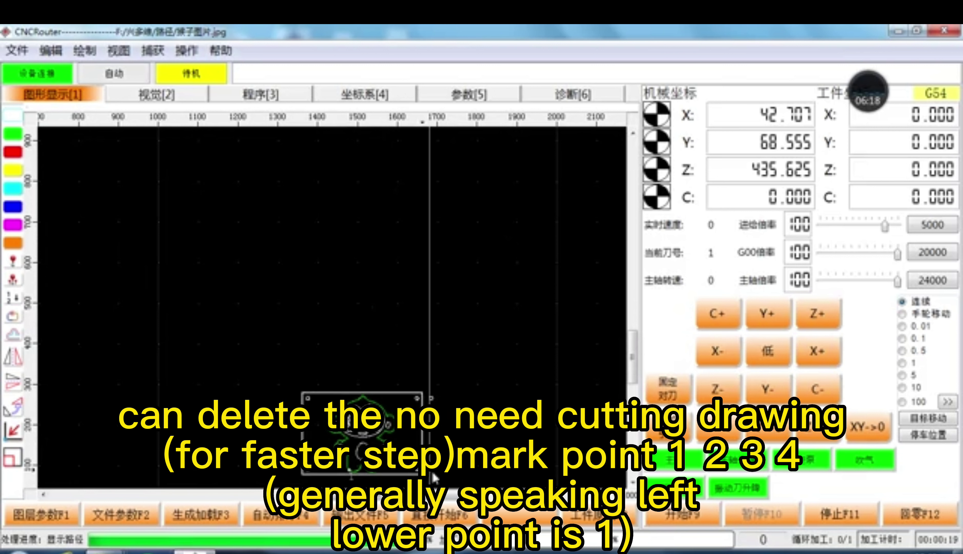
left_click_drag(633, 359, 572, 382)
Step: Delete the stray marker at the tile's corner
scroll(465, 363, "up", 1)
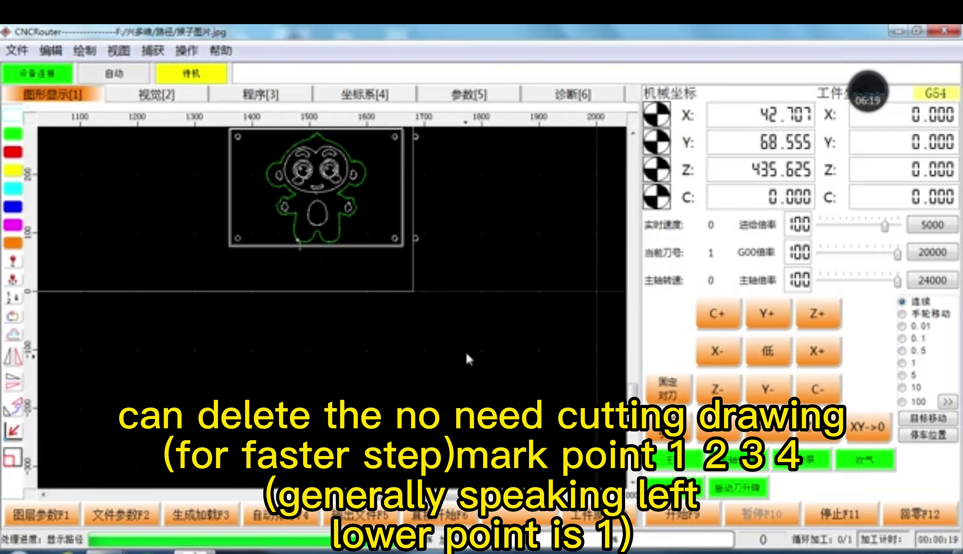
right_click(414, 137)
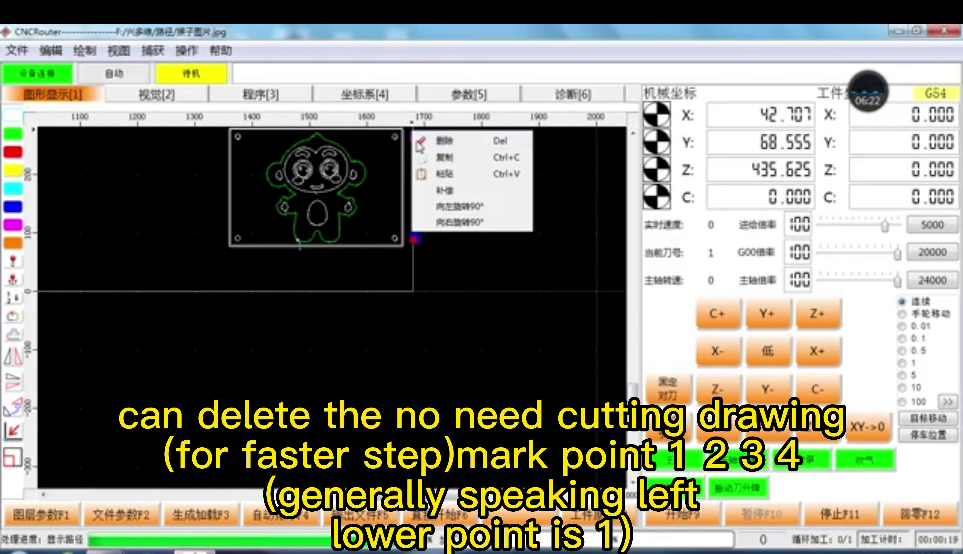
left_click(430, 144)
left_click(43, 495)
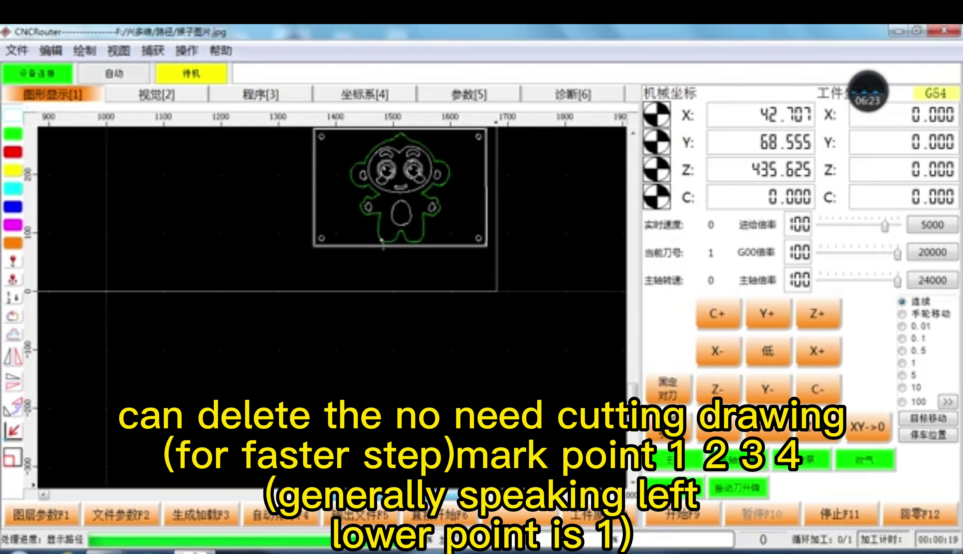
left_click(451, 494)
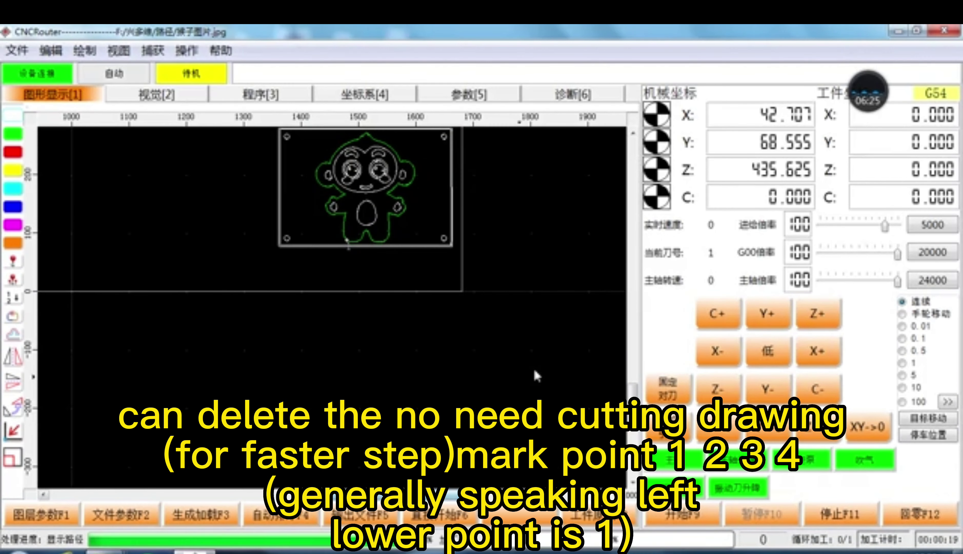
Step: Mark the tile's four corner holes as numbered mark points, then open layer parameters (图层参数F1)
scroll(348, 240, "up", 3)
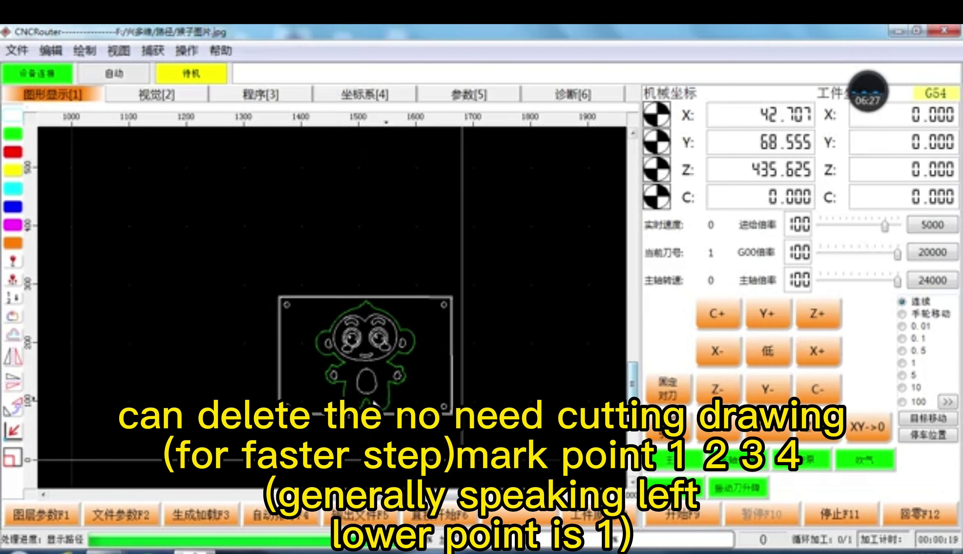
left_click(287, 304)
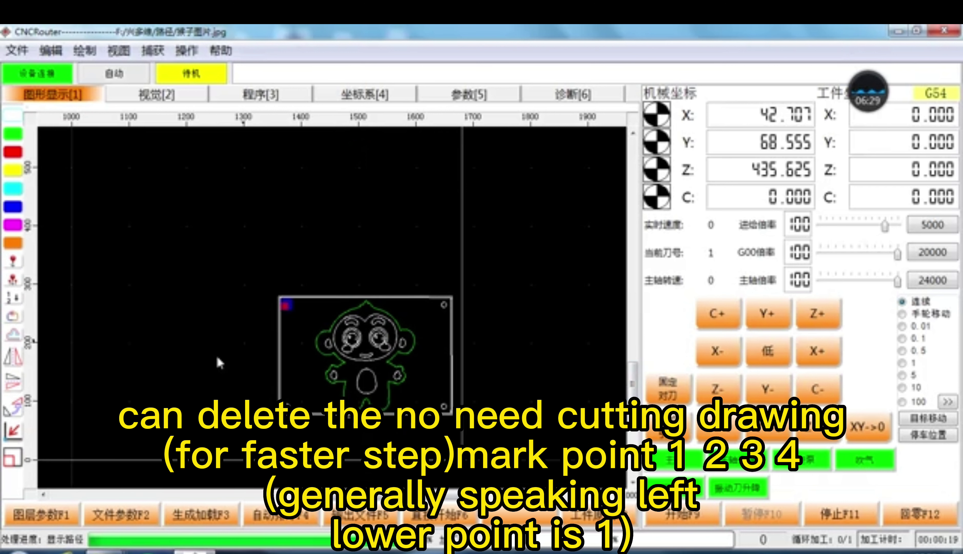
left_click(13, 262)
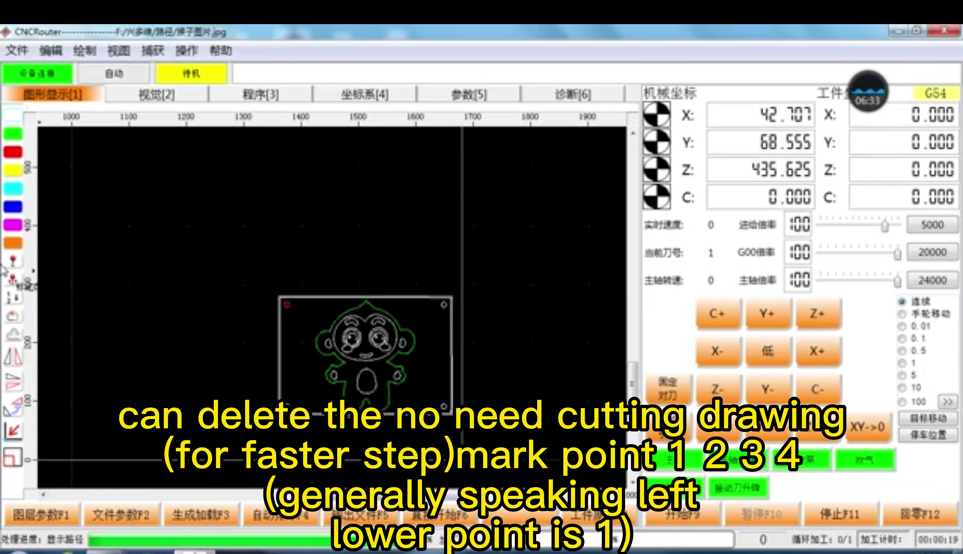
left_click(13, 280)
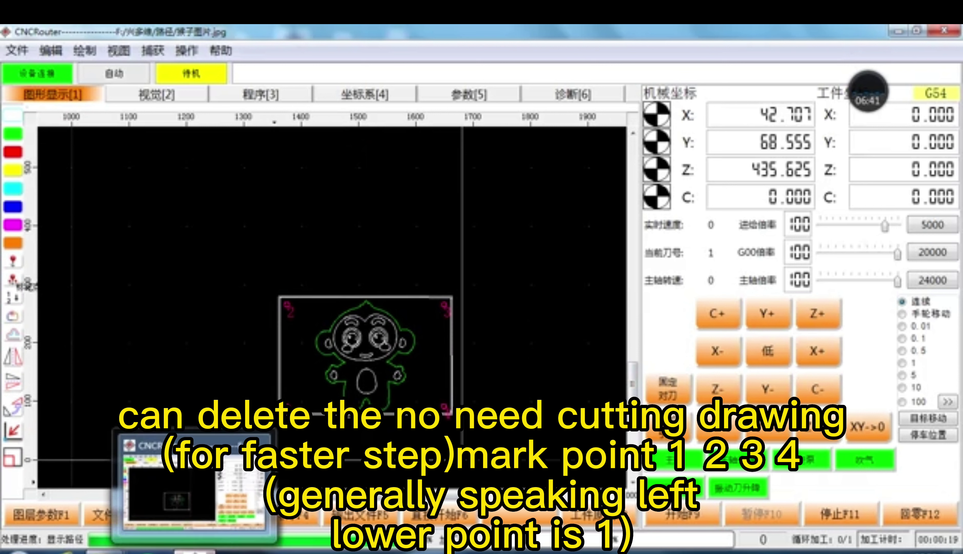
mouse_move(237, 553)
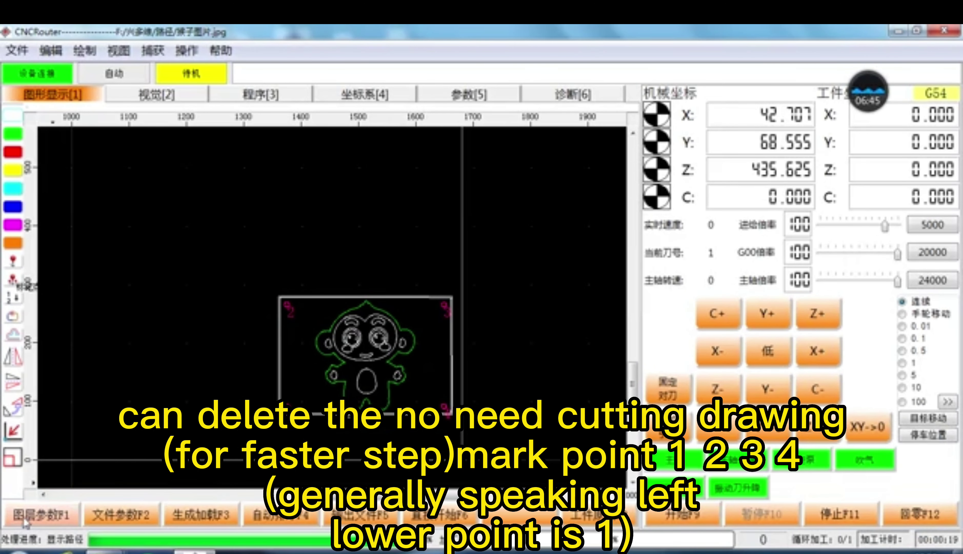
left_click(30, 514)
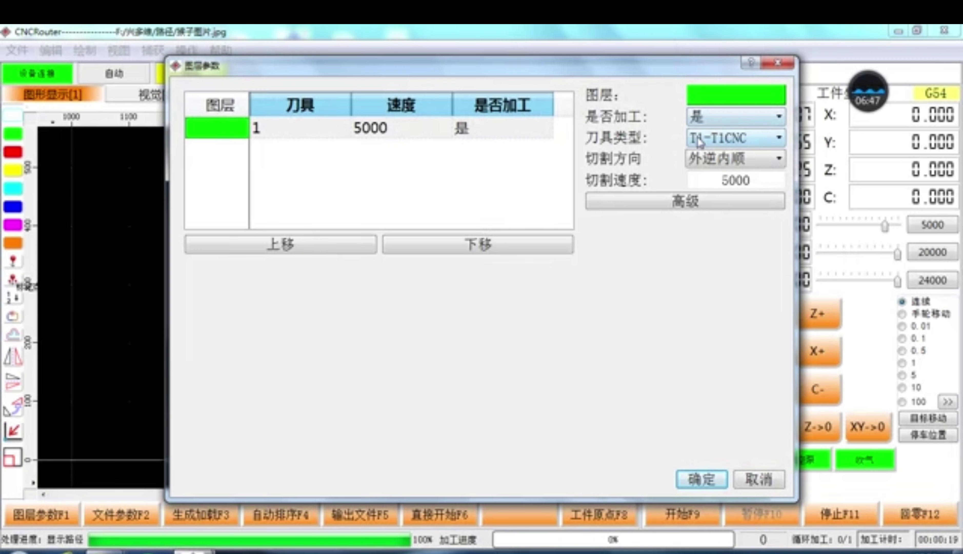
Step: Accept the layer settings, generate and load Road.nc, and view its G-code starting M20, M42
left_click(715, 480)
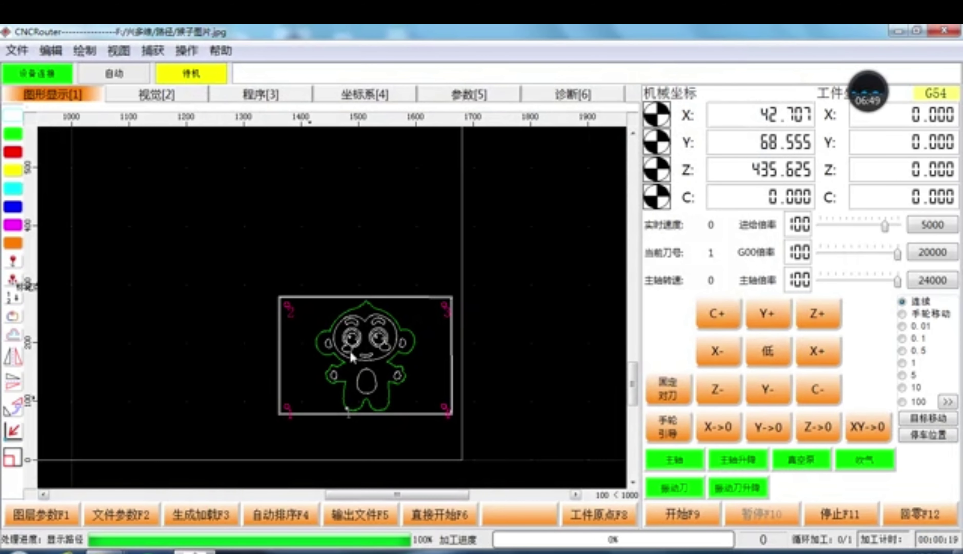
left_click(211, 521)
left_click(200, 520)
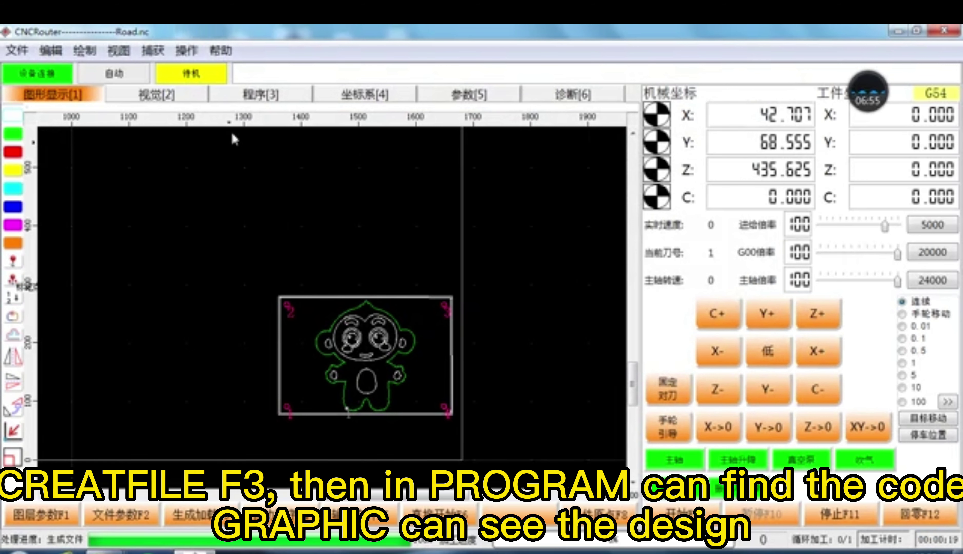
left_click(234, 95)
left_click(159, 113)
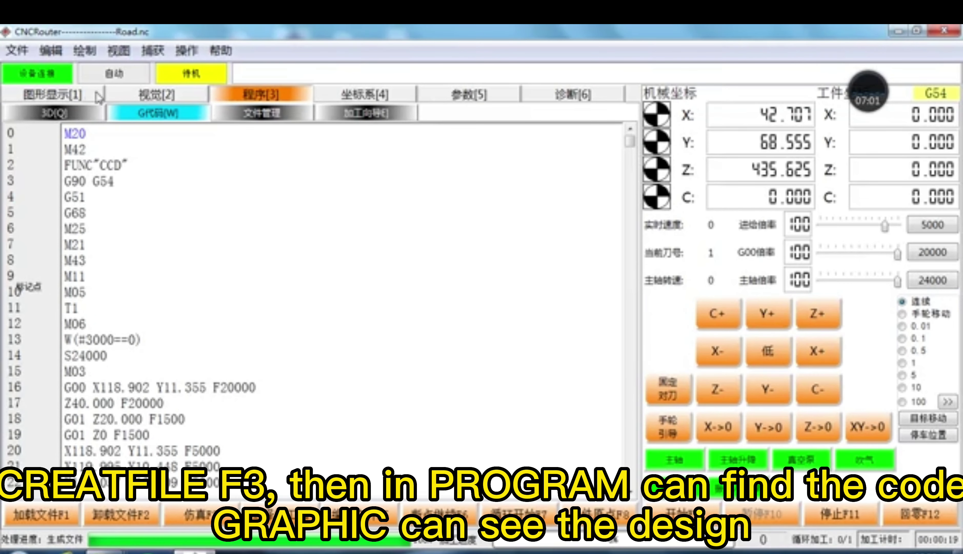
Step: Preview the toolpath in 3D past the Z-limit warning, then try turning on the camera
left_click(90, 114)
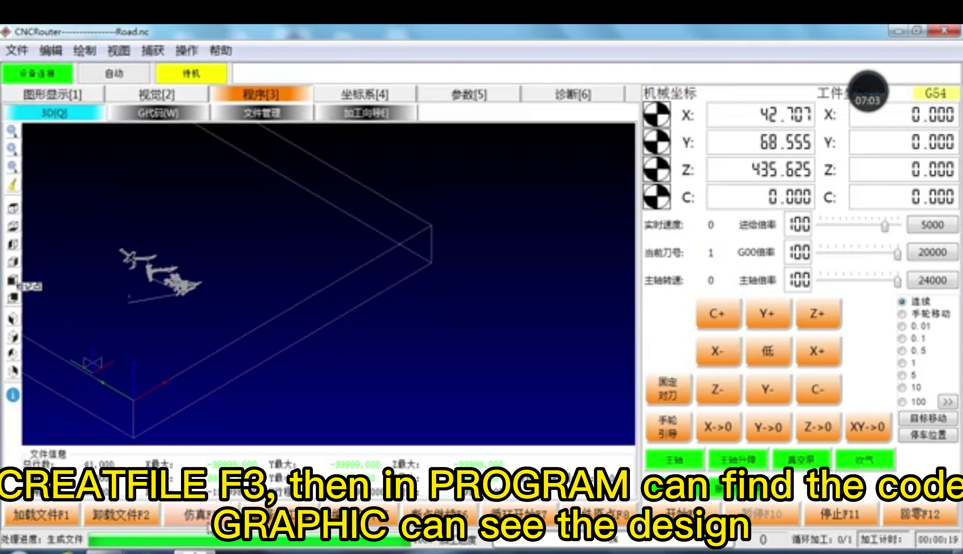
left_click(492, 304)
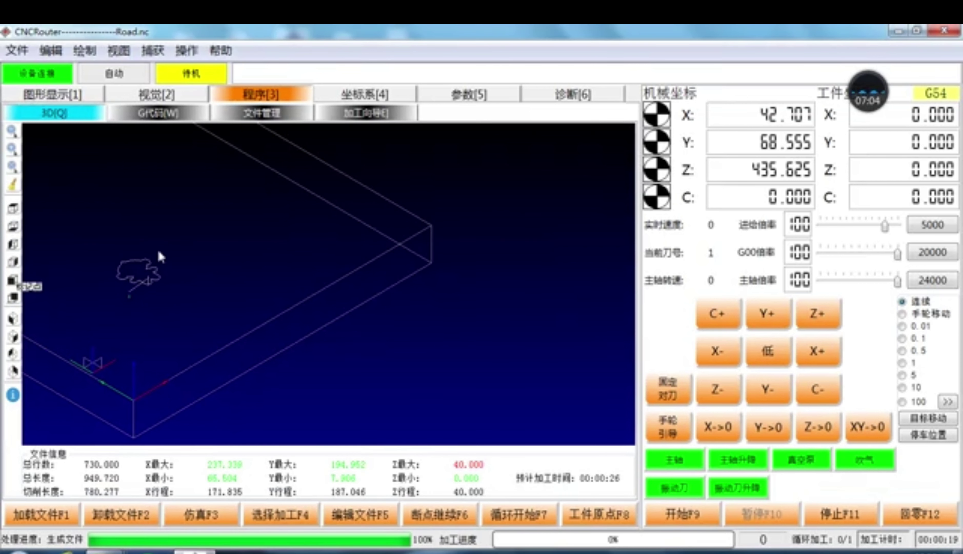
left_click(141, 100)
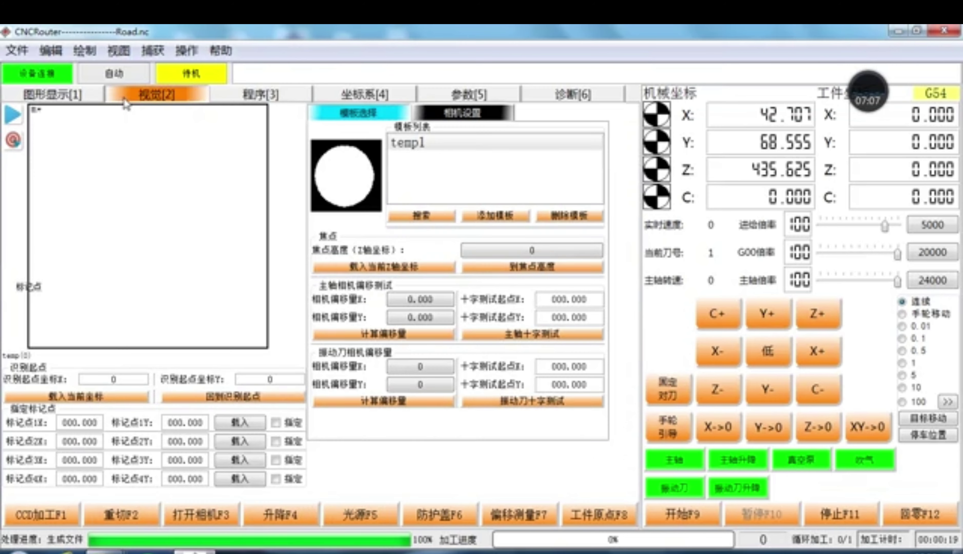
left_click(213, 519)
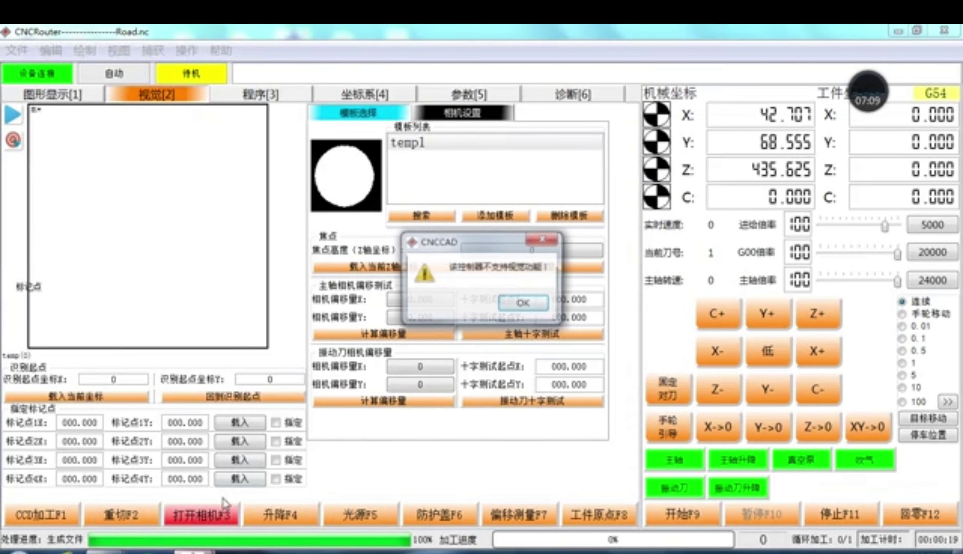
Step: Jog X+ and Y+ onto mark point 1 and load 47.896, 81.016 as the recognition start point
left_click(520, 305)
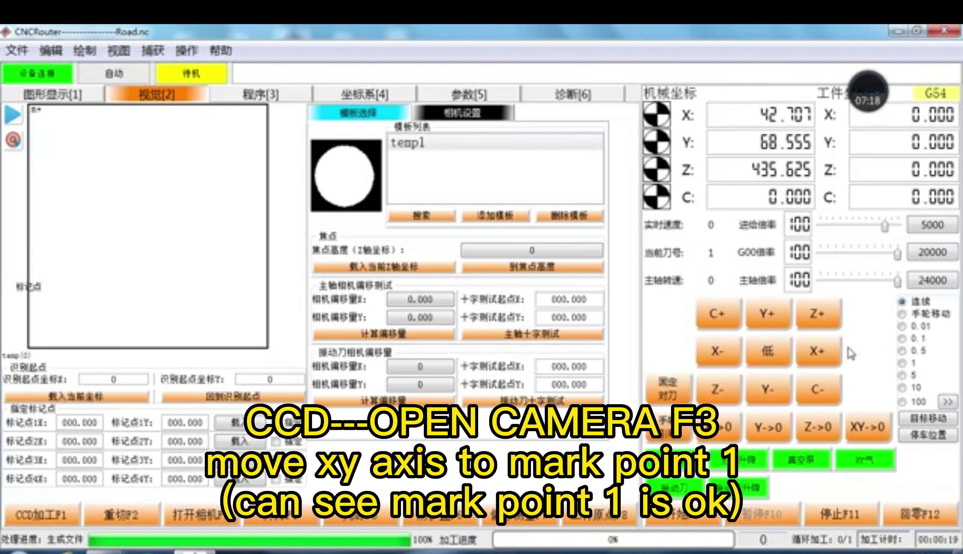
left_click(830, 350)
left_click(747, 312)
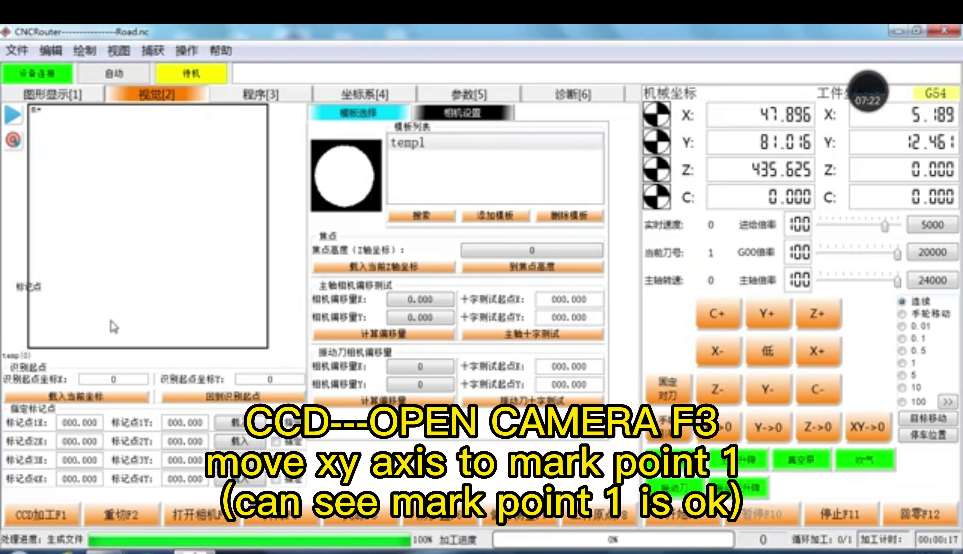
left_click(54, 95)
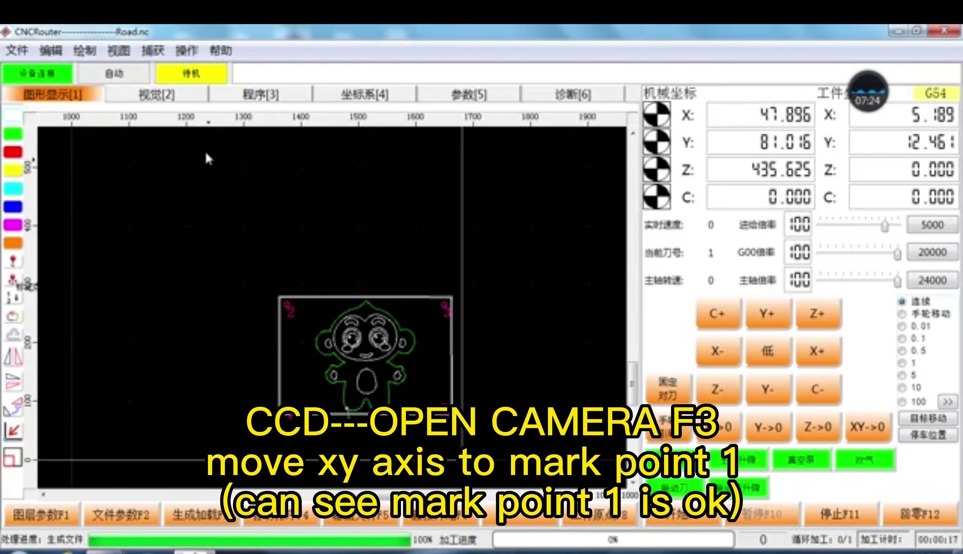
left_click(159, 98)
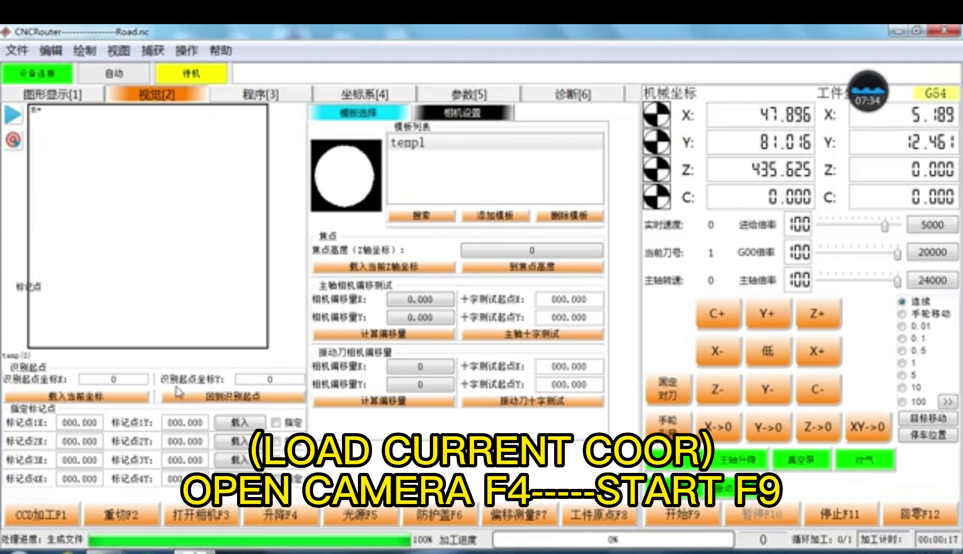
left_click(83, 399)
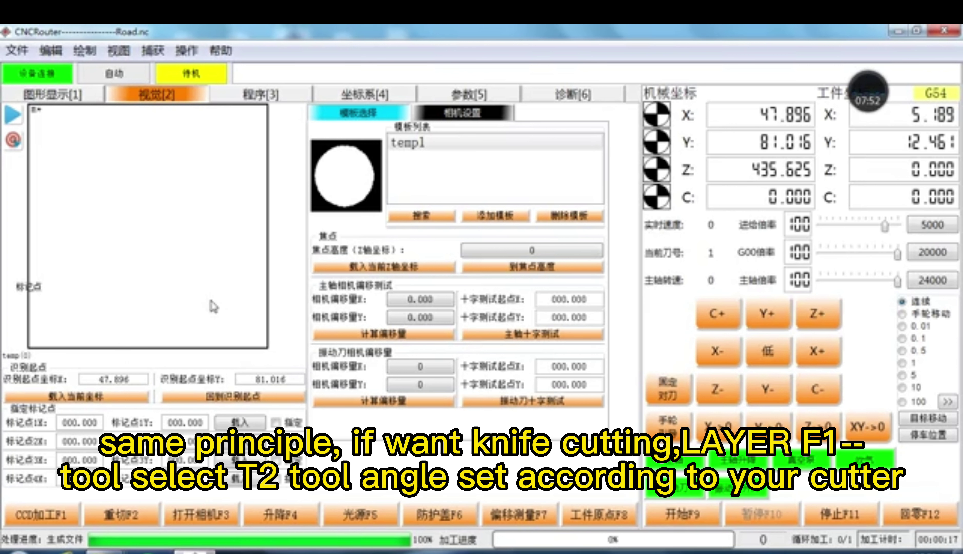
left_click(68, 98)
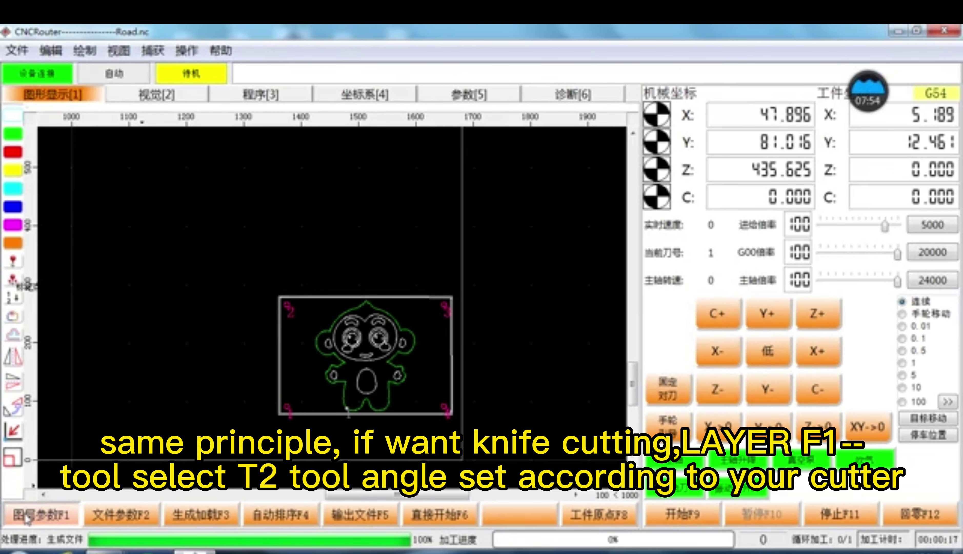
left_click(42, 515)
Step: Set the green layer's tool type to T2-T2CUT with tool angle 16
left_click(727, 138)
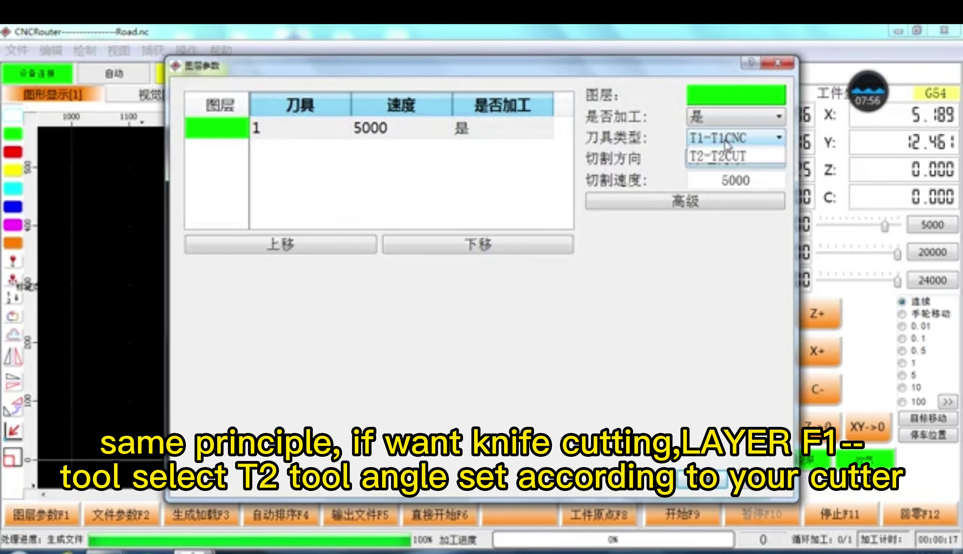
left_click(726, 184)
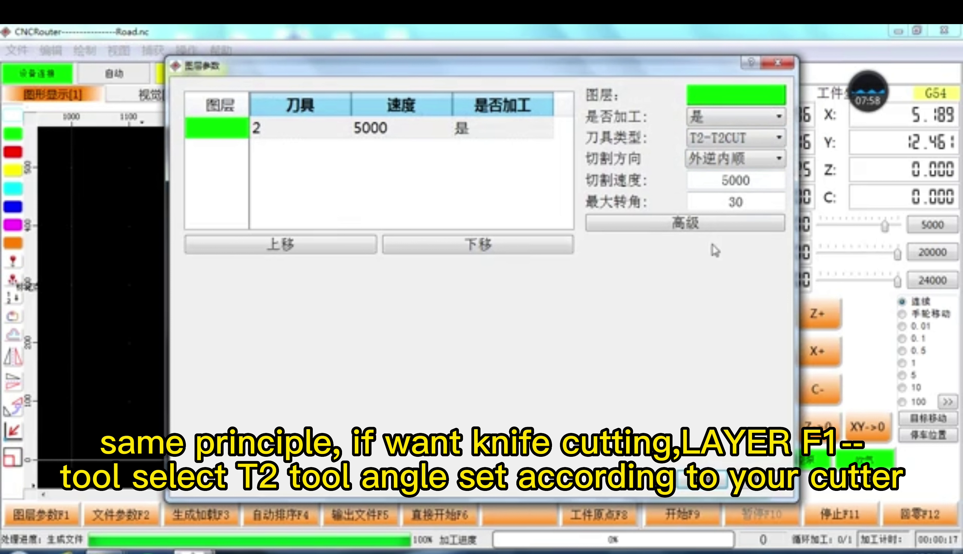
left_click(712, 228)
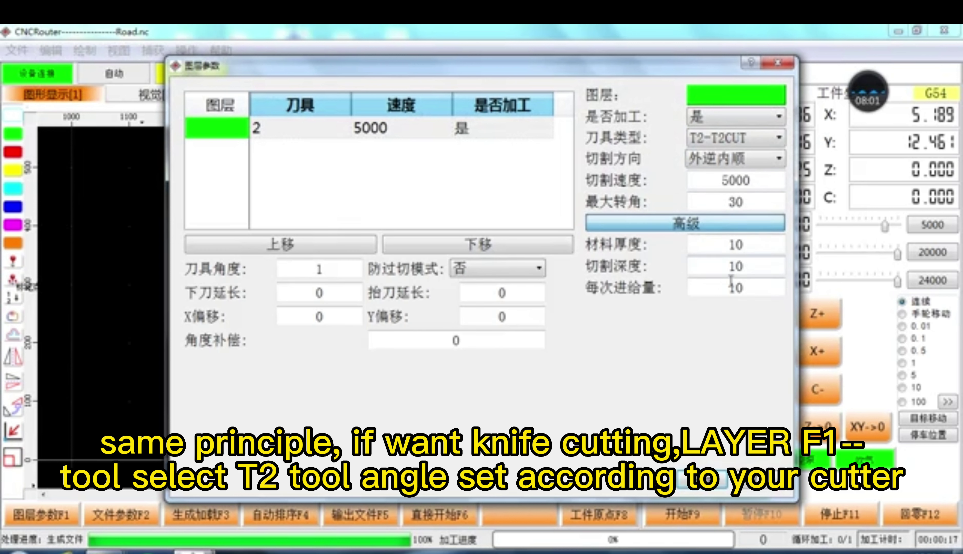
double_click(331, 268)
type("16")
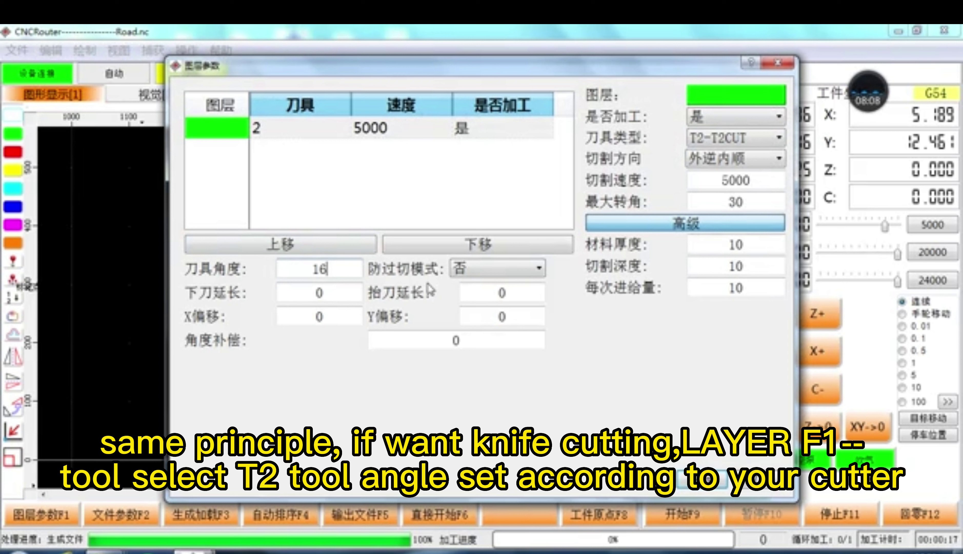
Step: Leave overcut protection off, adjust the plunge extension value, and close the layer dialog keeping changes
left_click(519, 276)
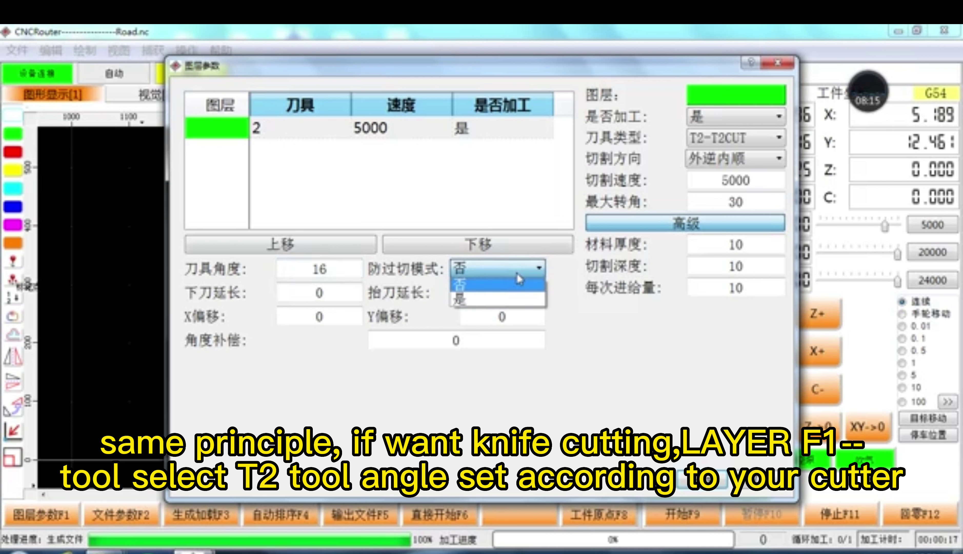
left_click(480, 300)
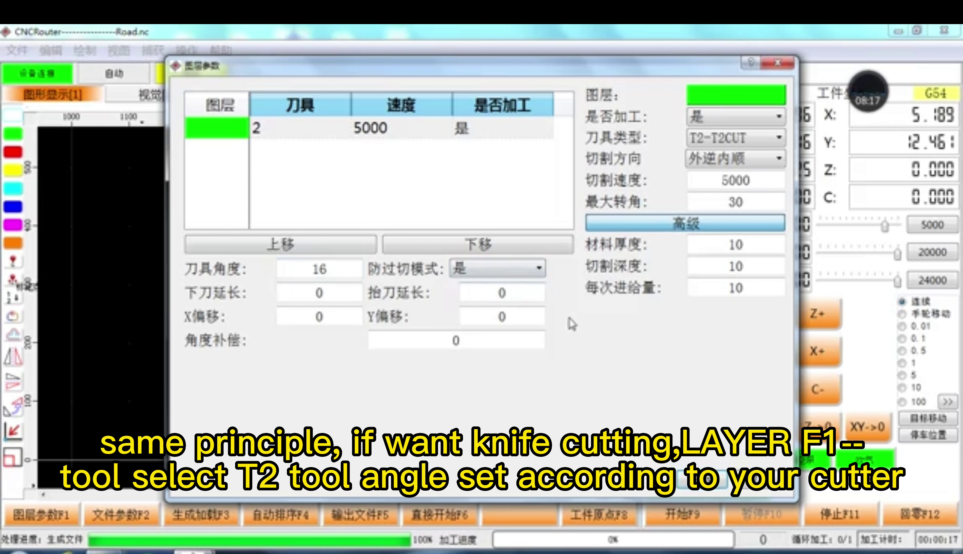
left_click(539, 270)
left_click(485, 287)
left_click_drag(341, 288, 275, 293)
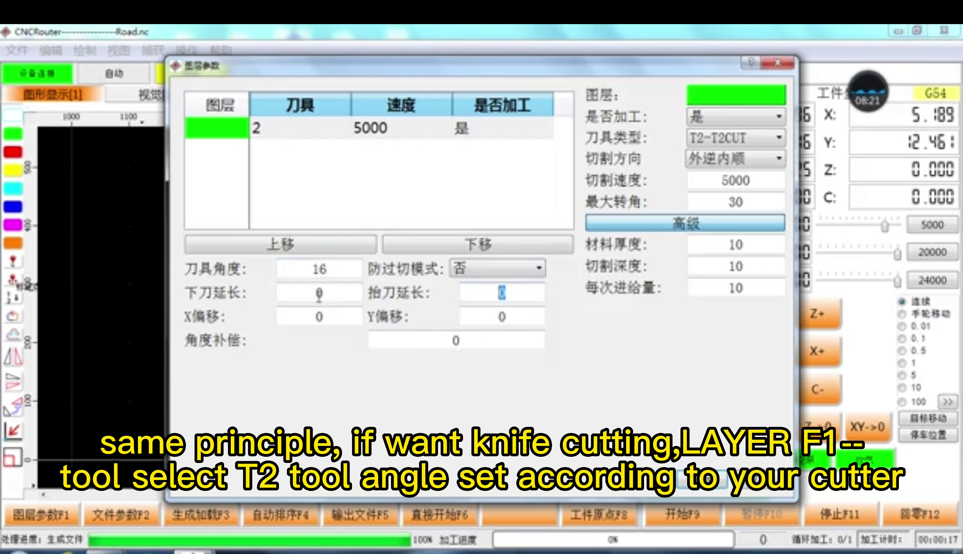
left_click_drag(342, 294, 278, 299)
left_click_drag(516, 296, 319, 294)
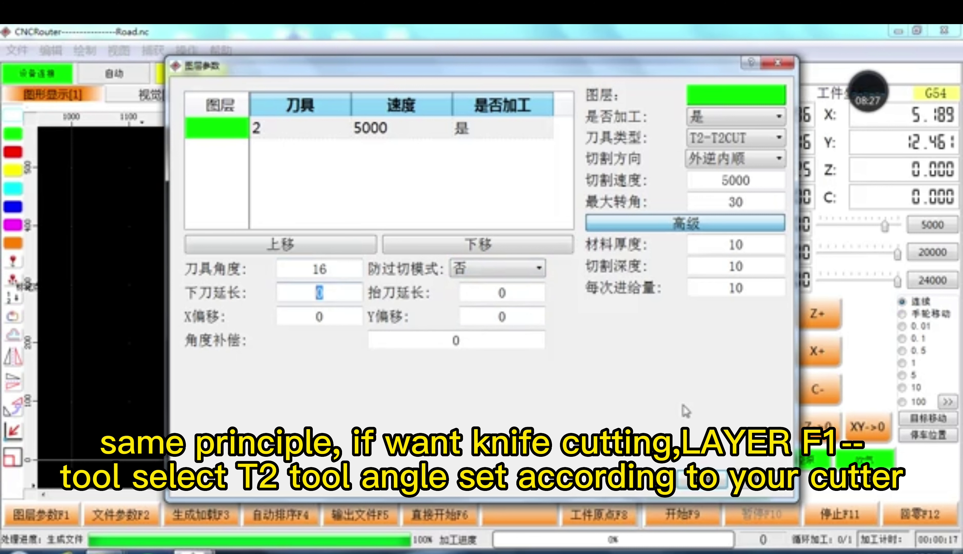
left_click(716, 494)
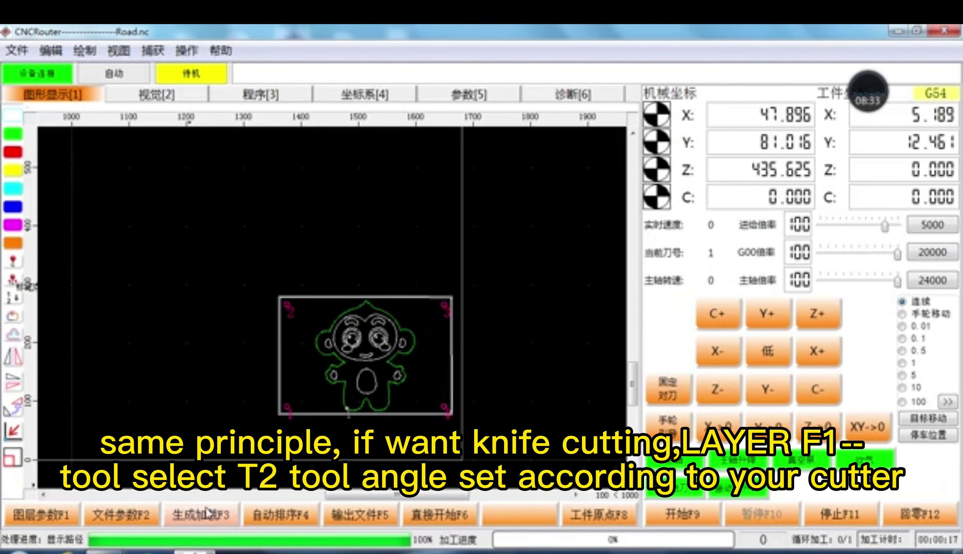
Step: Generate the machining file and view its G-code listing
left_click(206, 517)
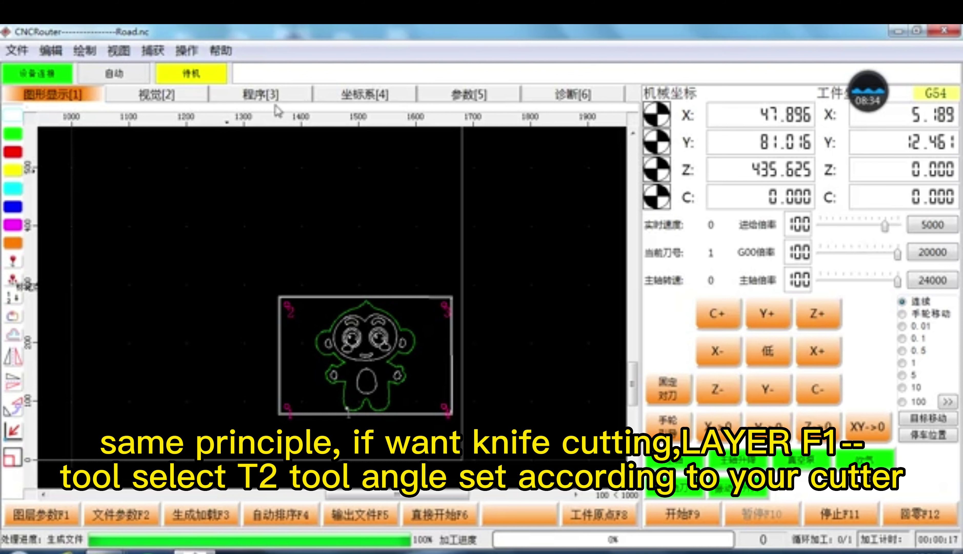
left_click(273, 96)
left_click(168, 115)
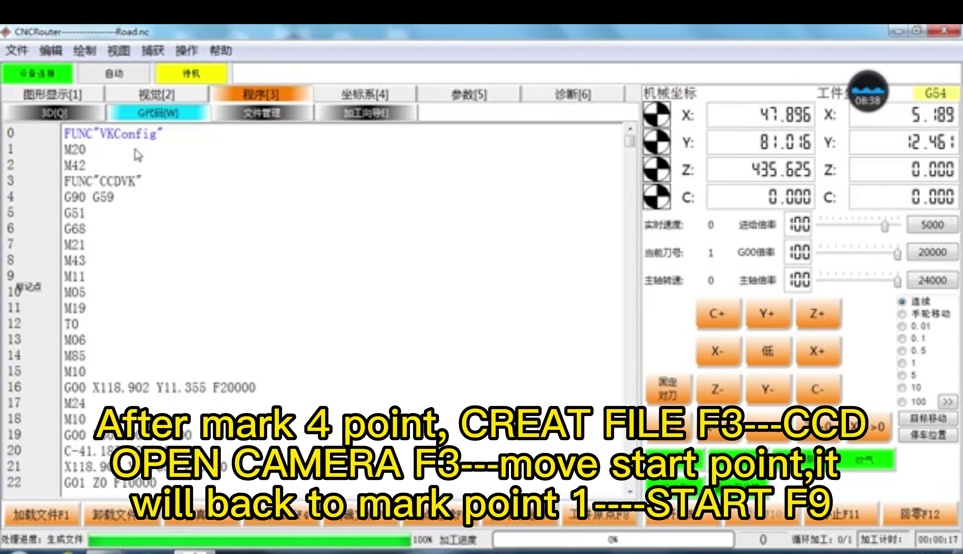
Step: Send the machine back to the recognition start point from the vision page
left_click(146, 99)
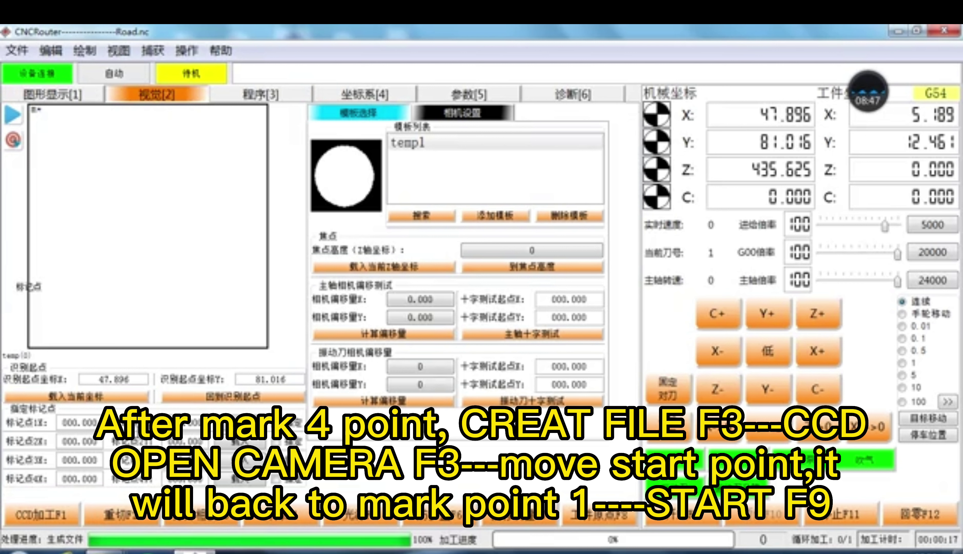
left_click(222, 398)
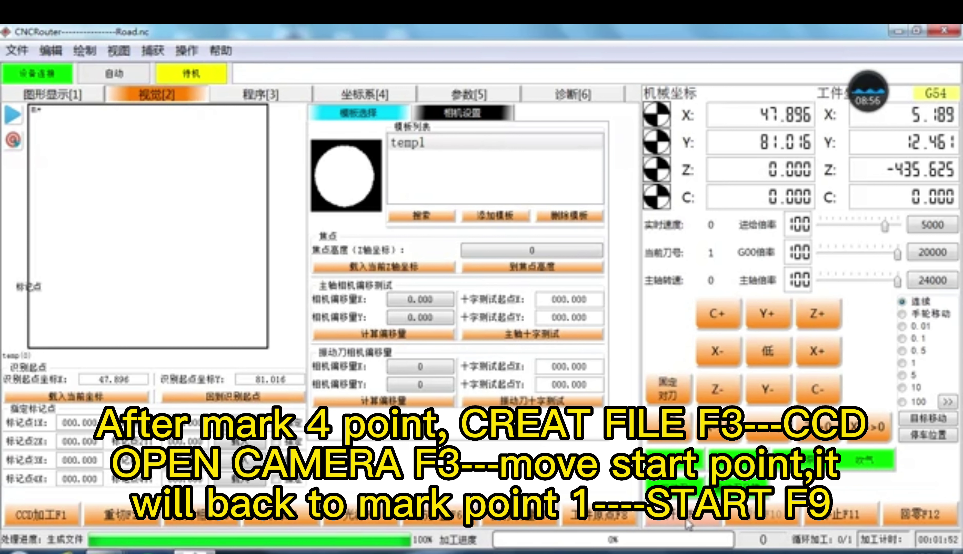
left_click(65, 96)
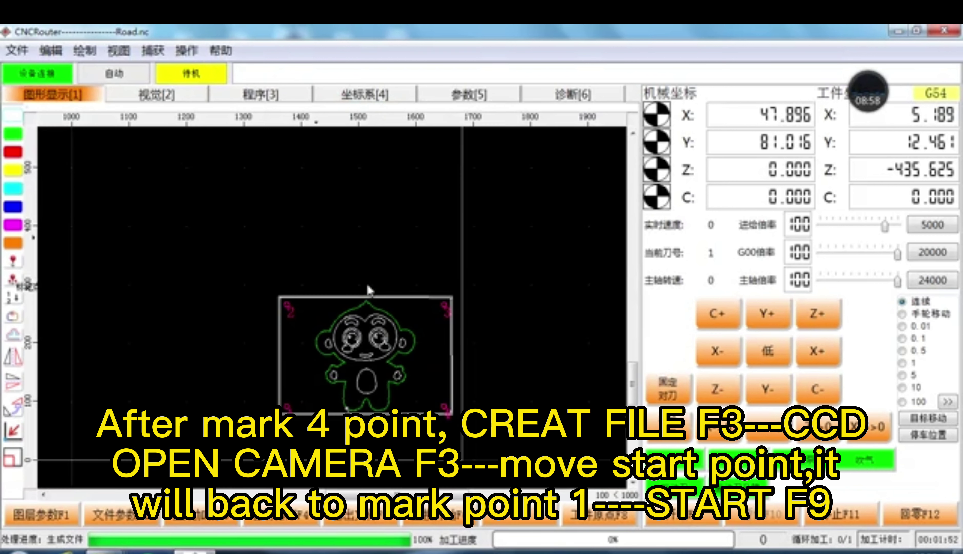
left_click(159, 97)
left_click(263, 100)
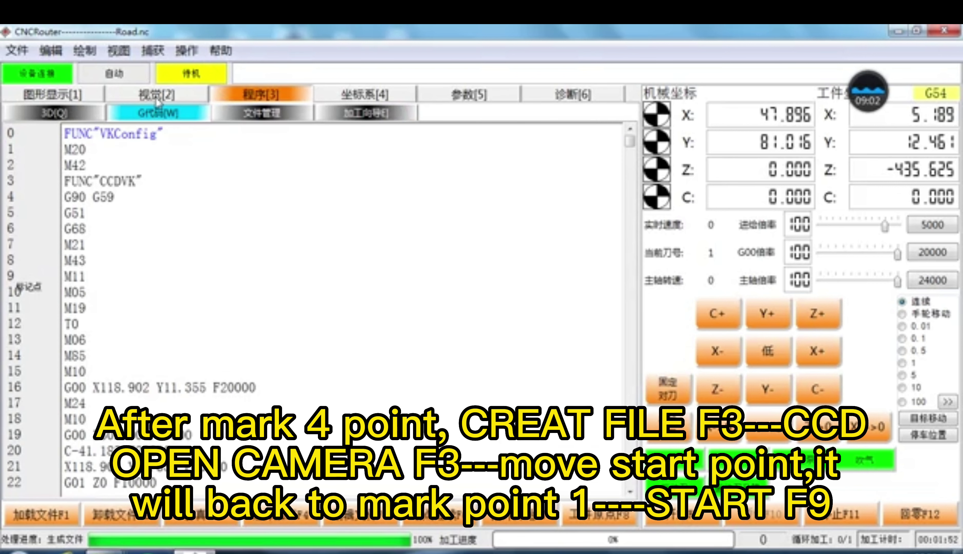
left_click(75, 99)
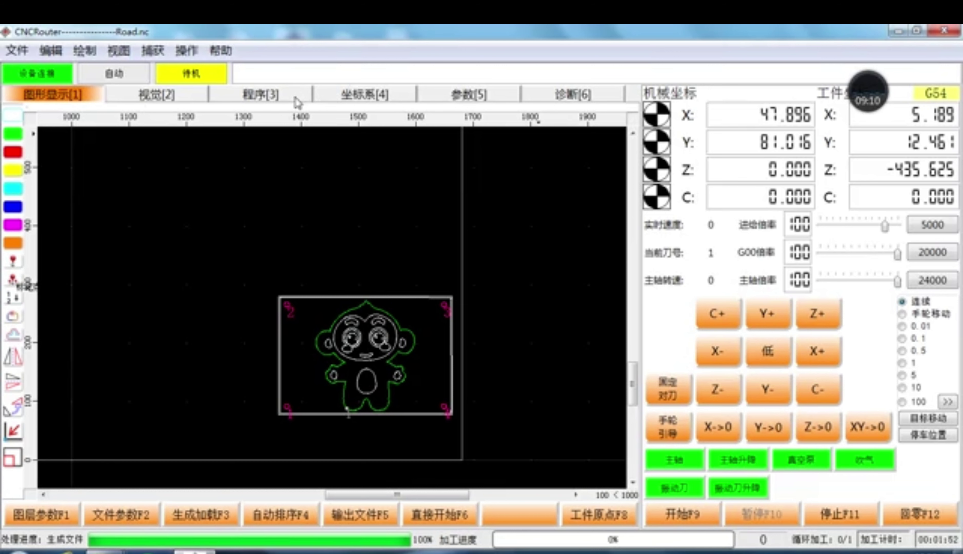
left_click(183, 95)
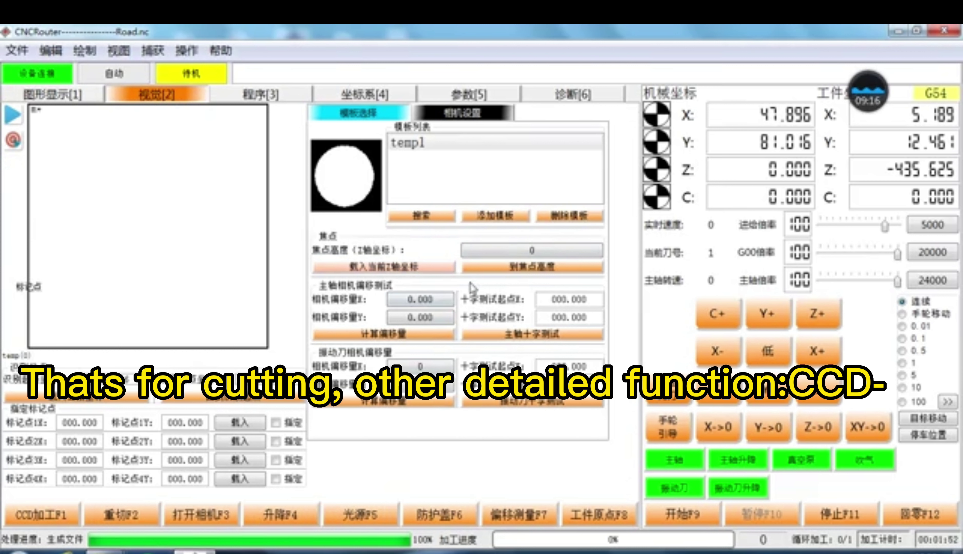
Step: Store Z -38.306 as the camera focus height, raise Z, then return to focus height
left_click(510, 271)
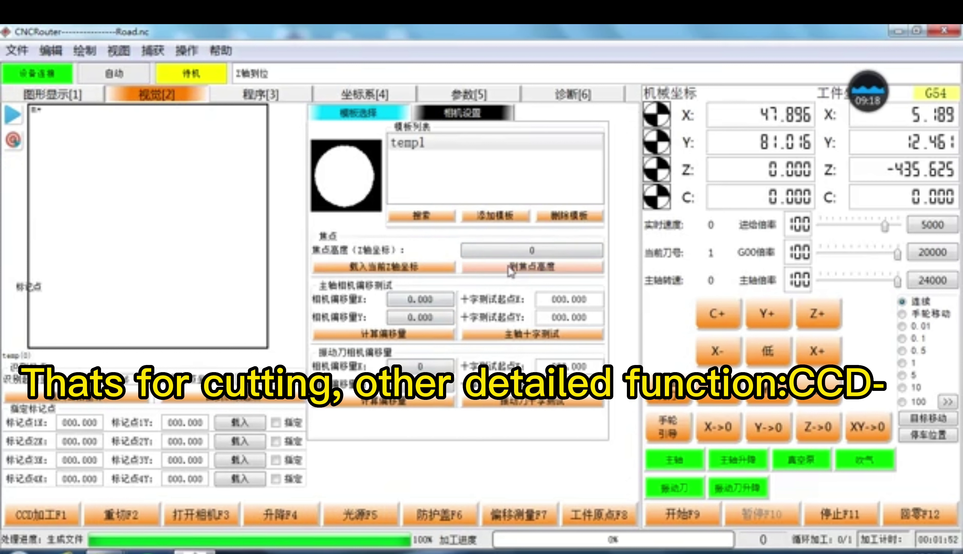
left_click(710, 401)
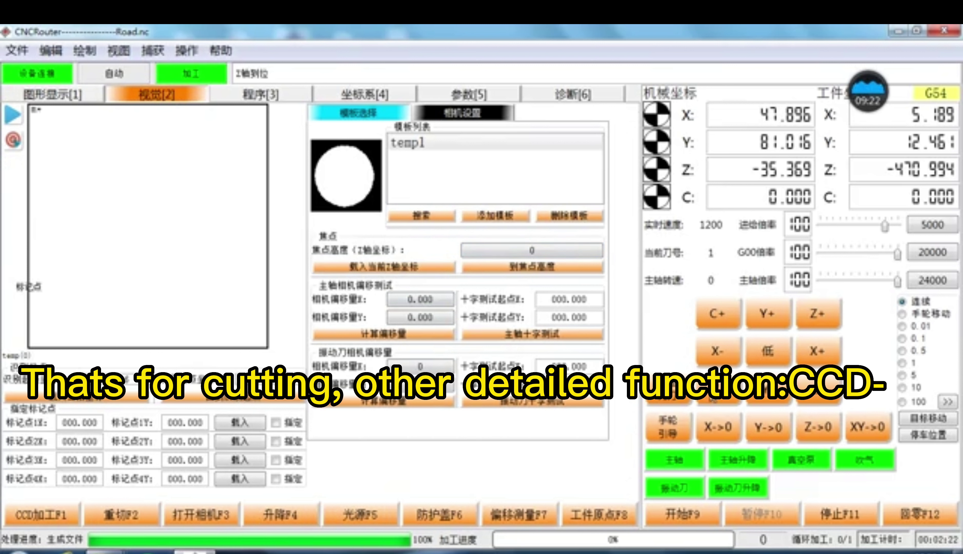
left_click(404, 272)
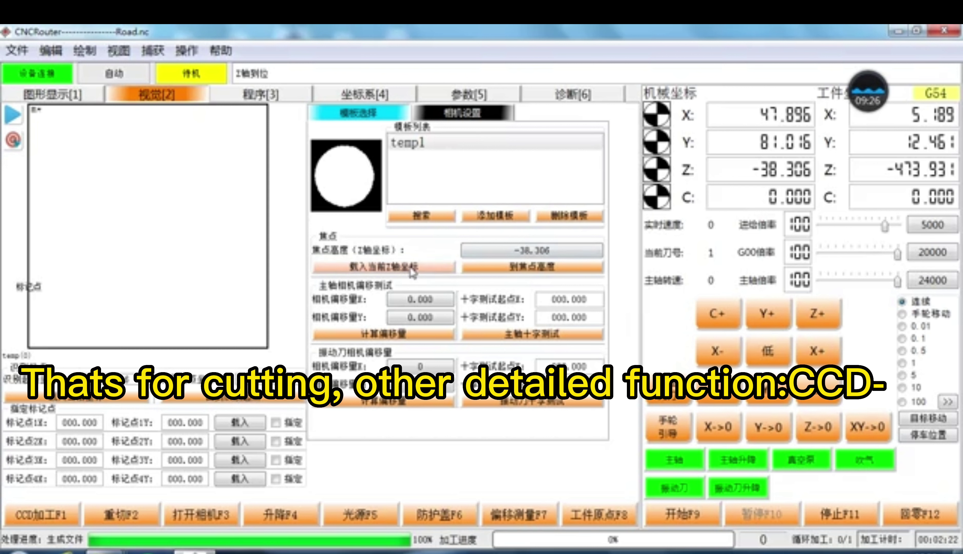
left_click(826, 321)
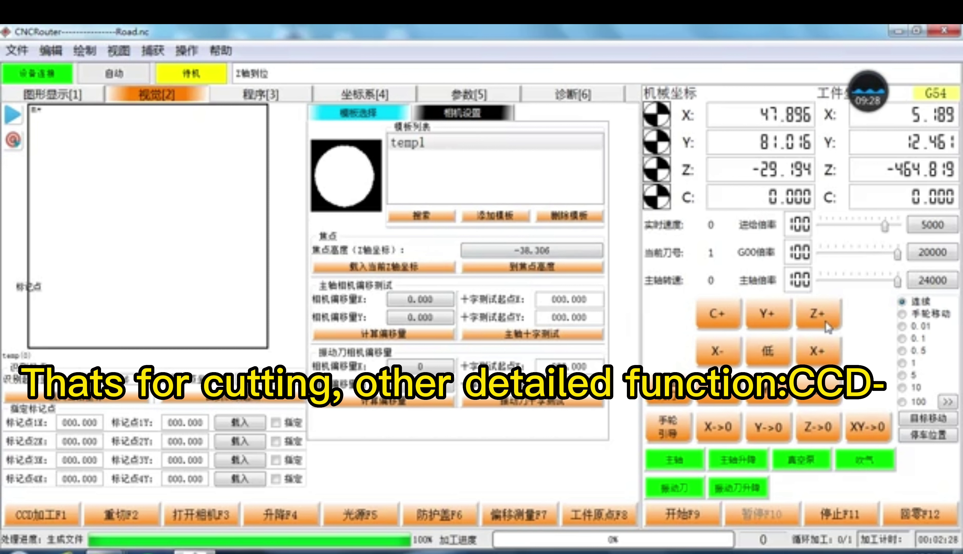
left_click(826, 322)
left_click(546, 267)
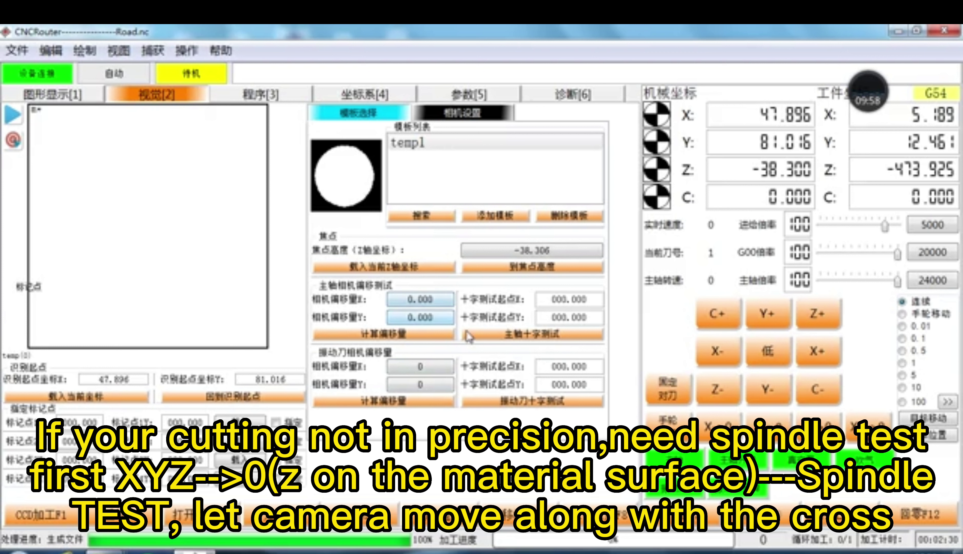
left_click(512, 342)
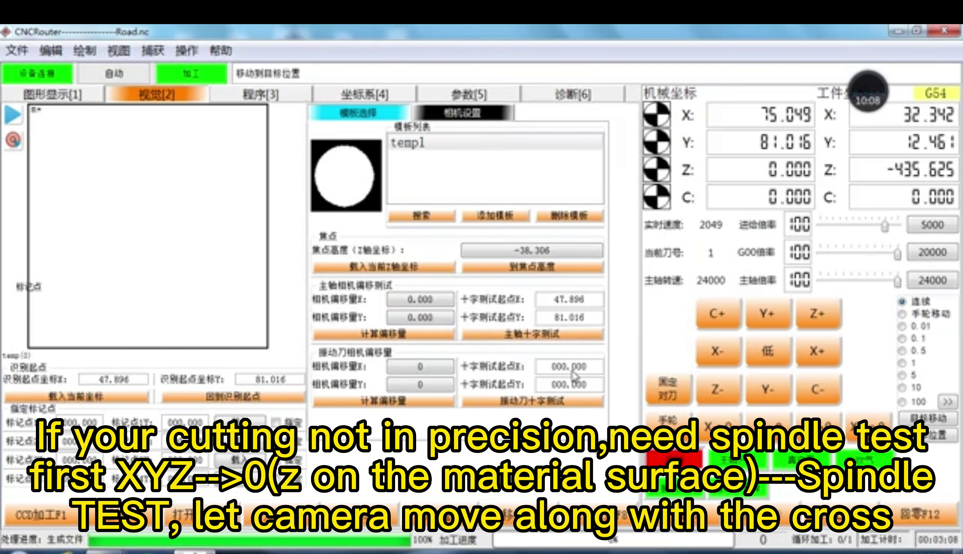
Step: Jog X and Y, then zero the work X, Y and Z coordinates
left_click(818, 358)
left_click(772, 389)
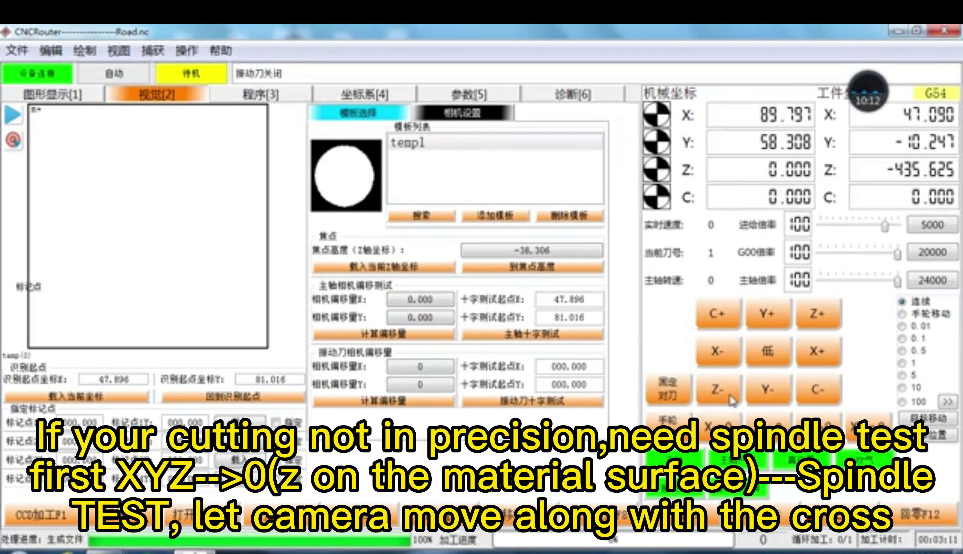
left_click(717, 389)
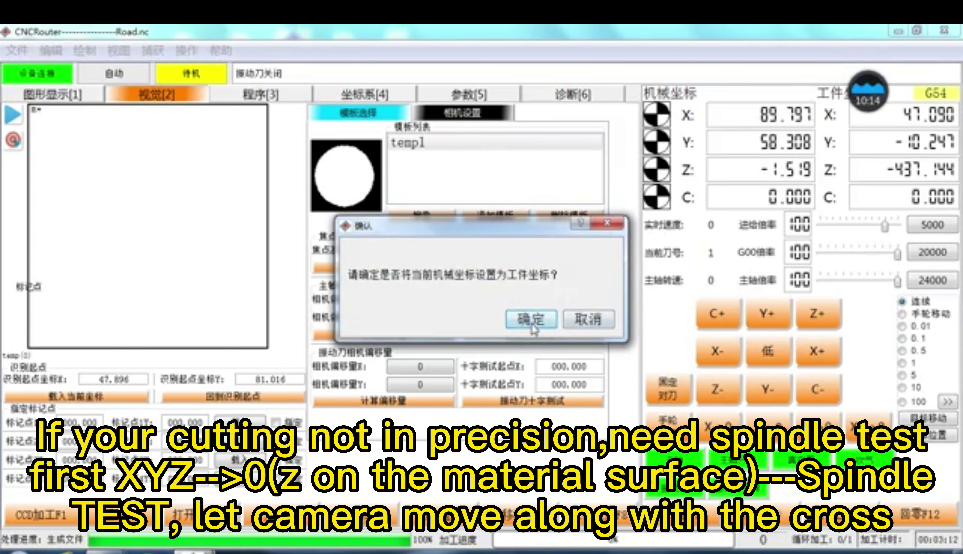
left_click(530, 318)
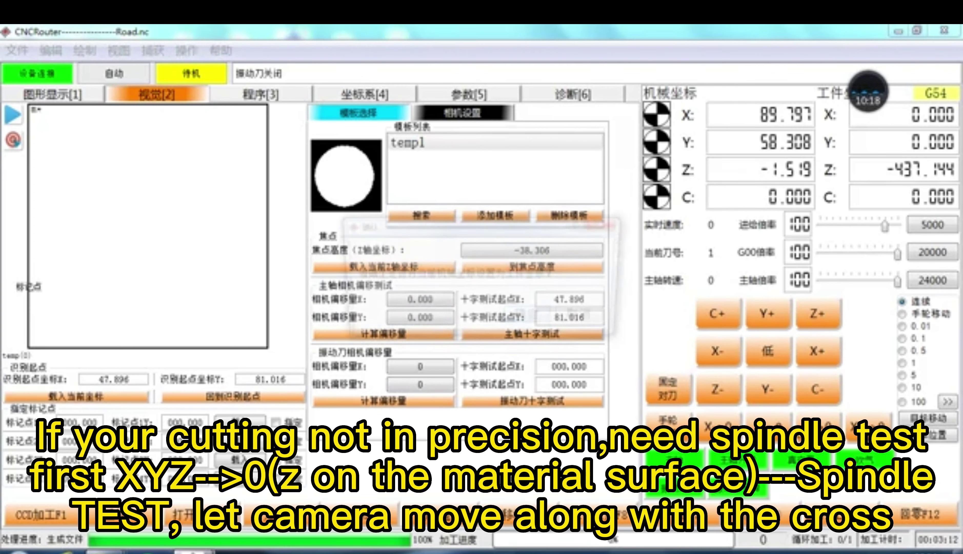
left_click(656, 169)
left_click(528, 318)
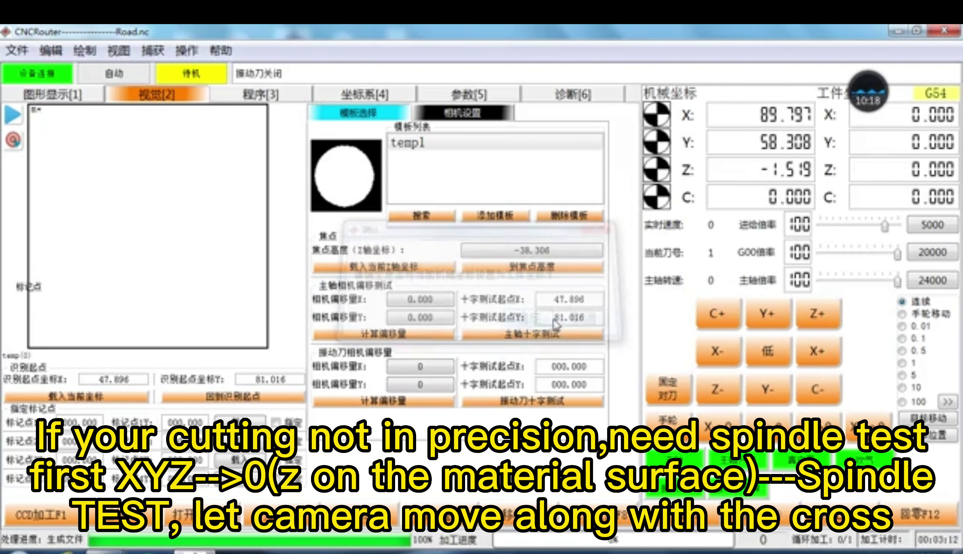
Step: Run the spindle cross test, centre the camera on the cross, and calculate offset -10.542, -17.548
left_click(540, 338)
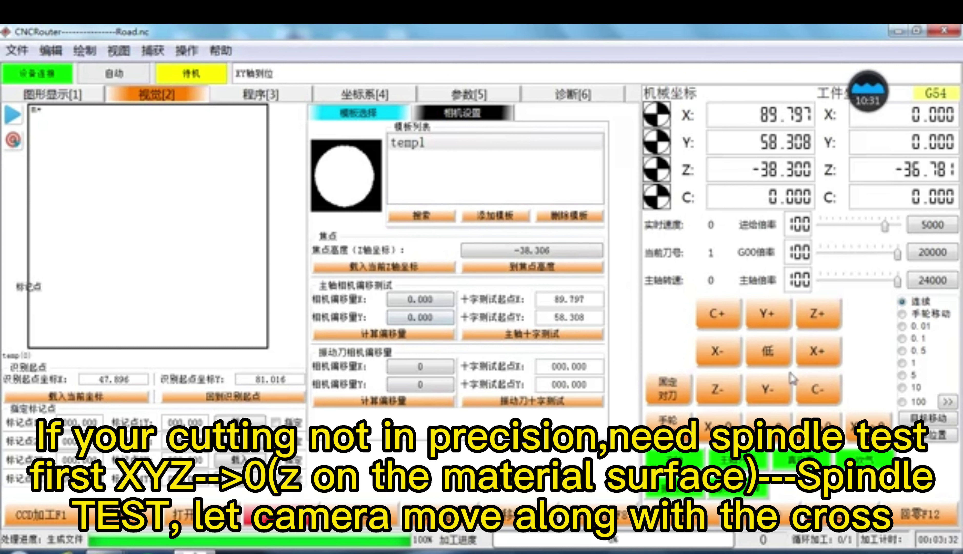
left_click(818, 359)
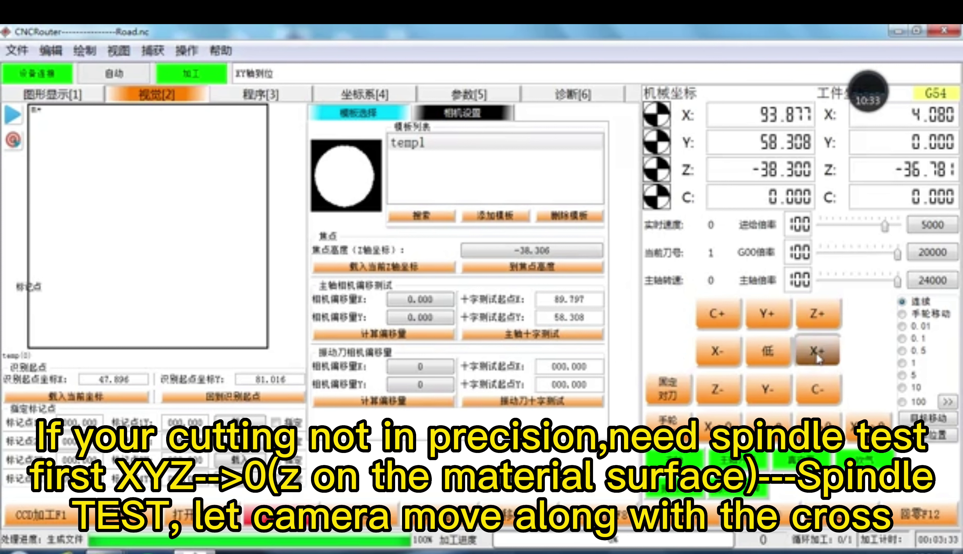
left_click(778, 324)
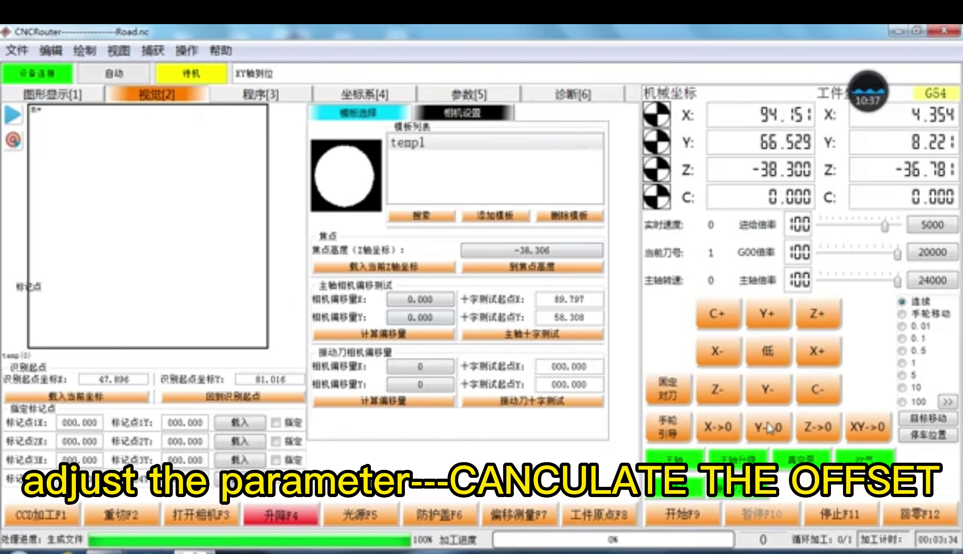
left_click(814, 355)
left_click(780, 324)
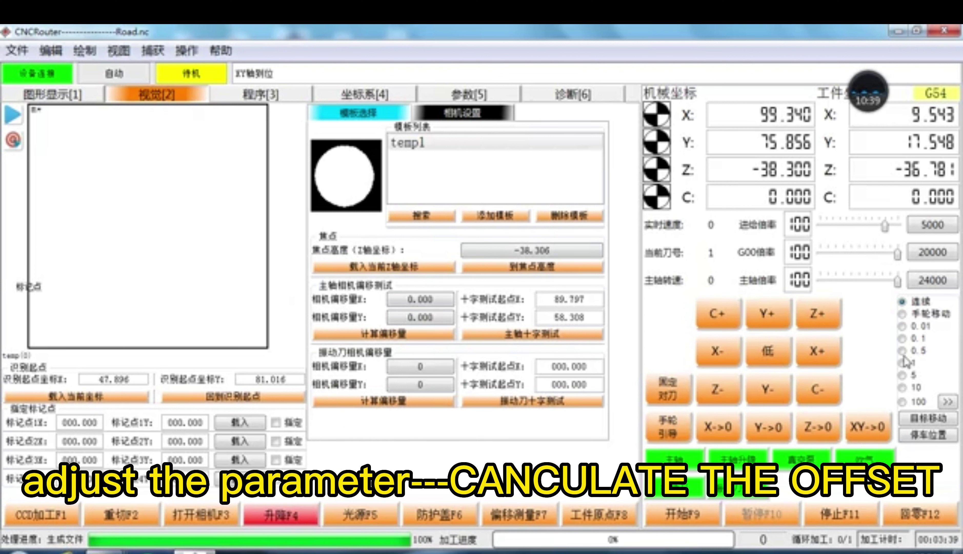
left_click(904, 351)
left_click(912, 362)
left_click(829, 357)
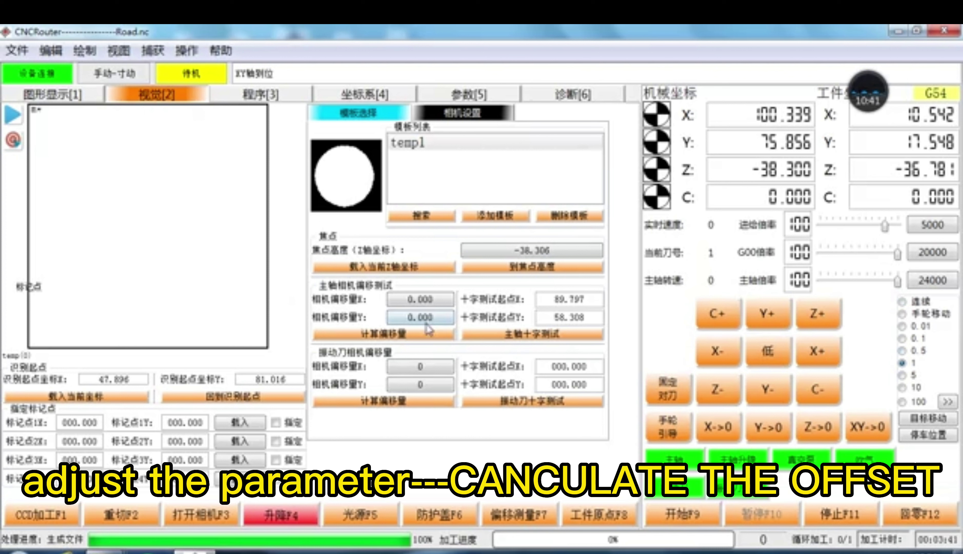
left_click(415, 336)
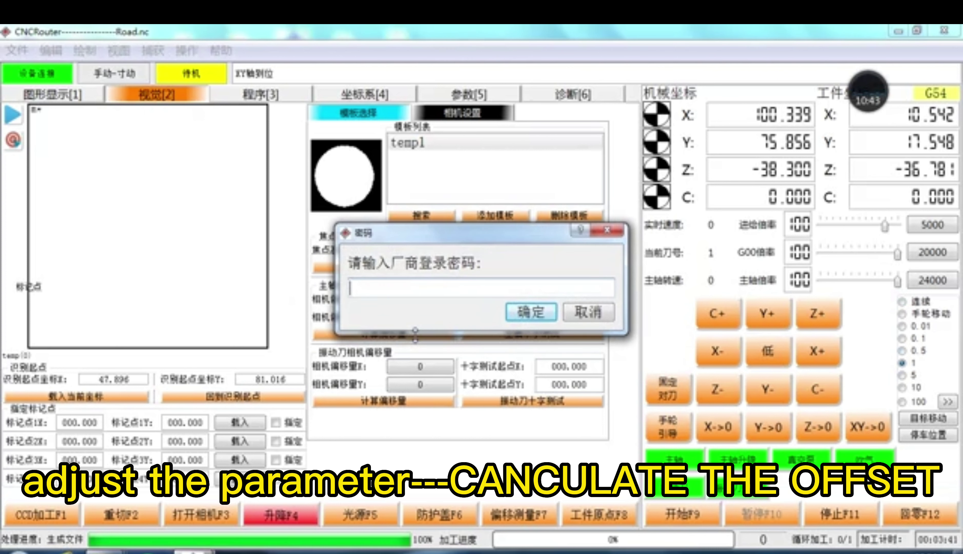
type("1234")
key("Return")
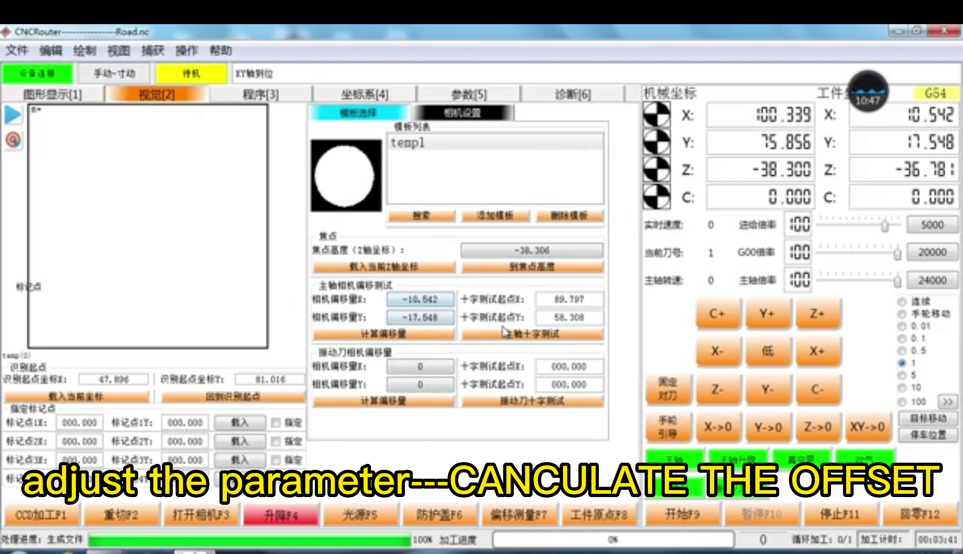
Step: Start the vibration-knife cross test, nudging the knife 1 in X and Y and lowering it
left_click(515, 406)
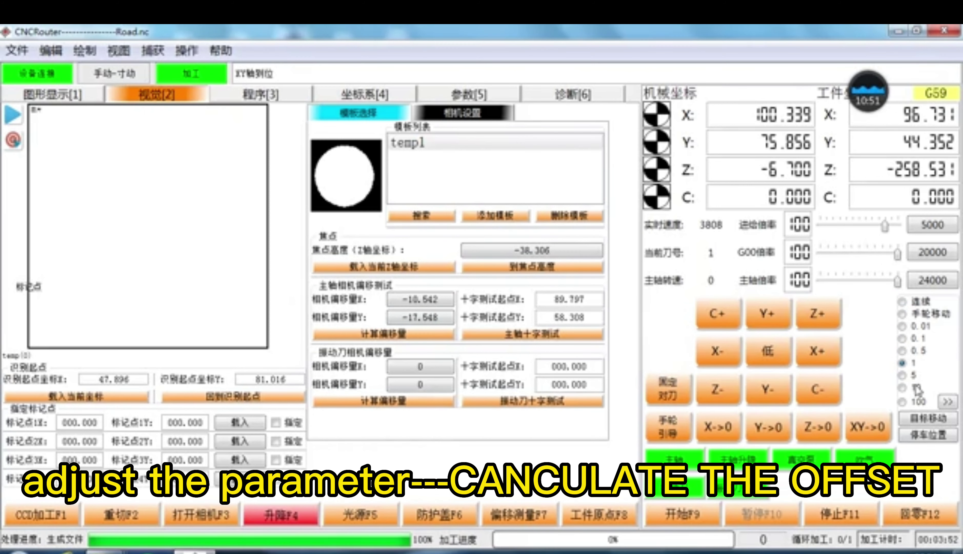
left_click(818, 351)
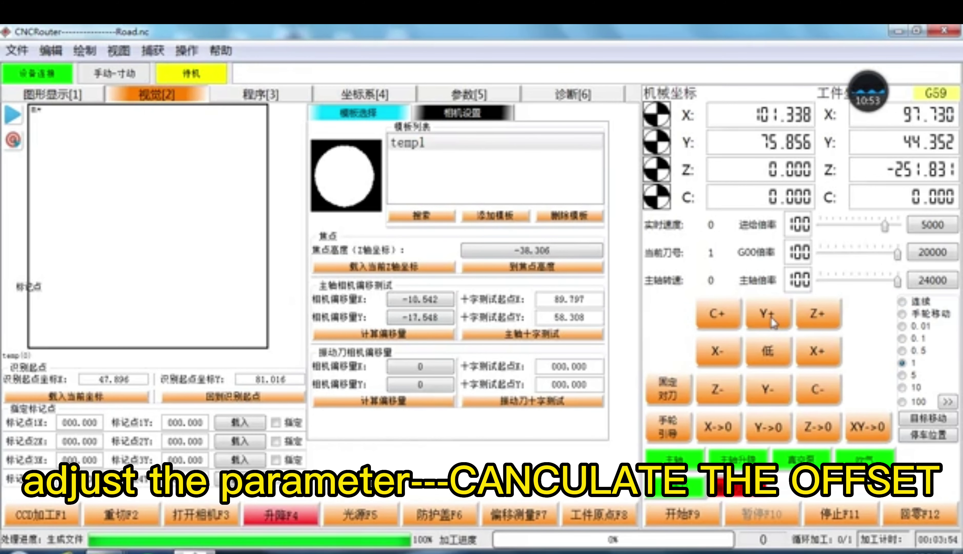
left_click(768, 313)
left_click(719, 389)
left_click(721, 389)
Step: Lower the knife onto the material, zero XYZ, then run and stop the vibration-knife cross test
left_click(722, 389)
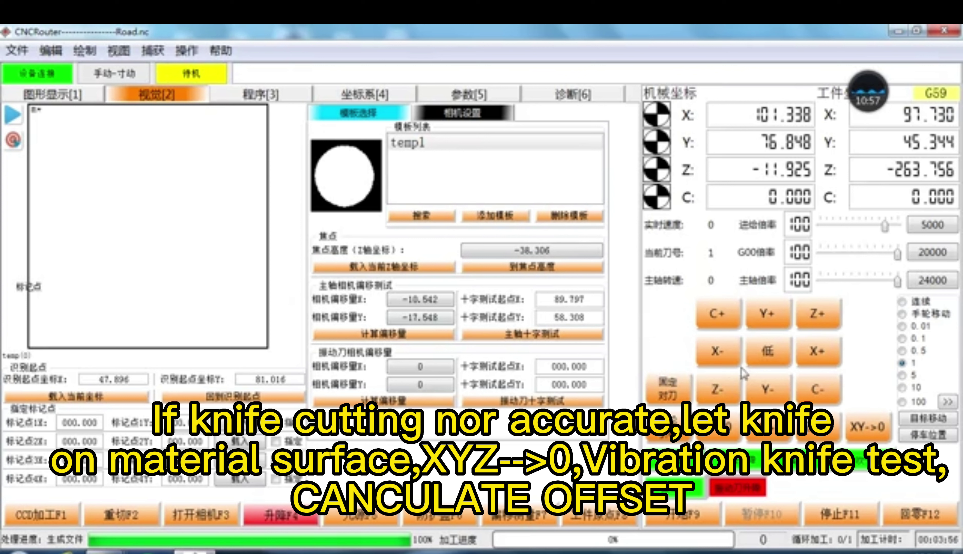
left_click(766, 351)
left_click(866, 426)
left_click(532, 319)
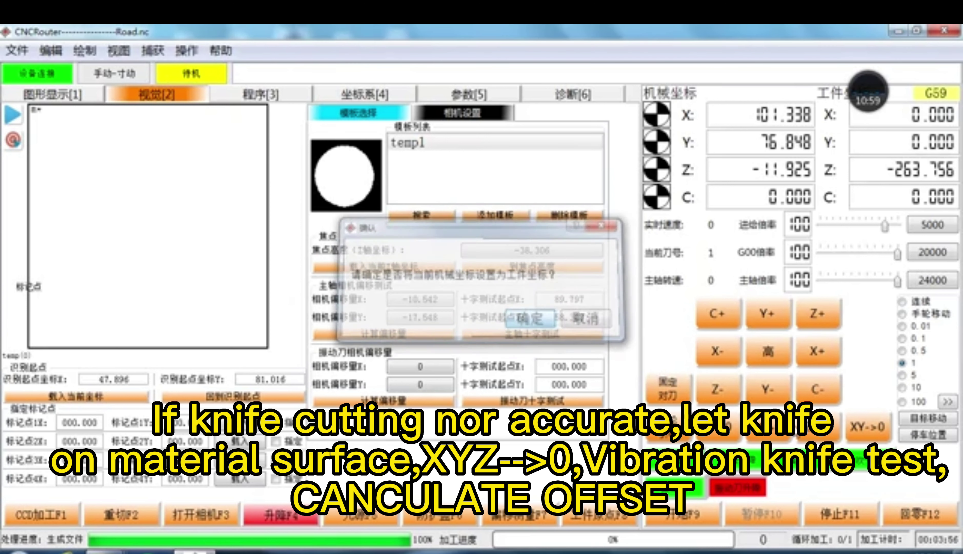
left_click(529, 318)
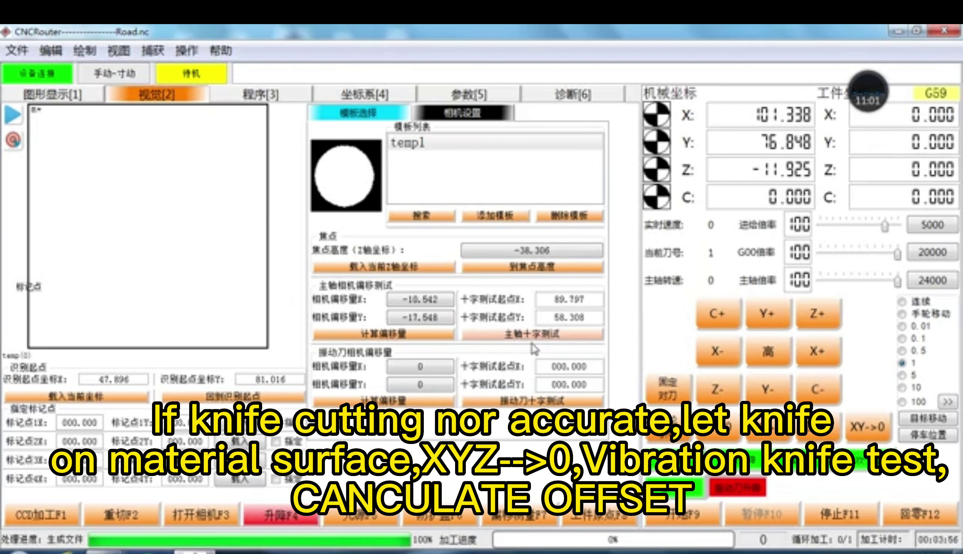
left_click(533, 401)
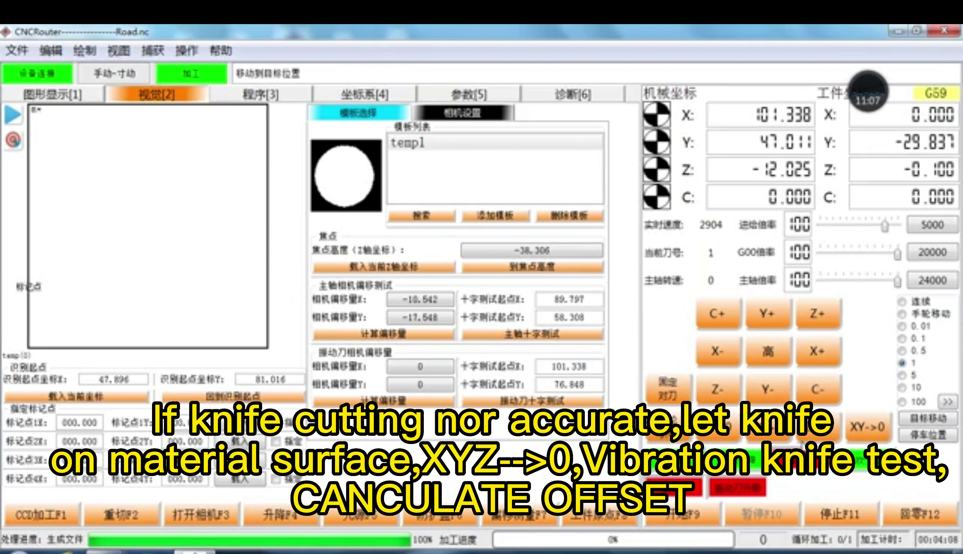
left_click(841, 514)
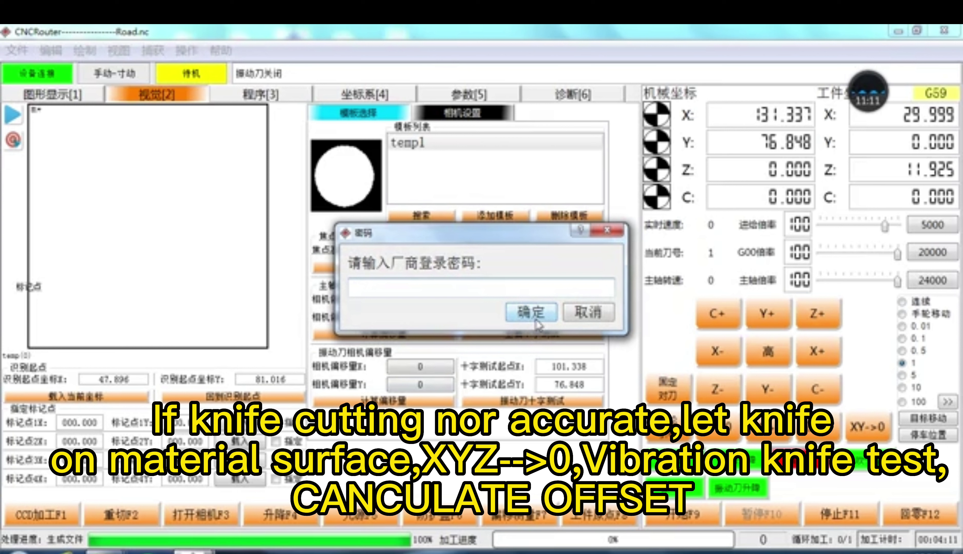
Step: Calculate the vibration-knife offset as X -29.999, Y 0 using the manufacturer password
type("1111")
left_click(536, 320)
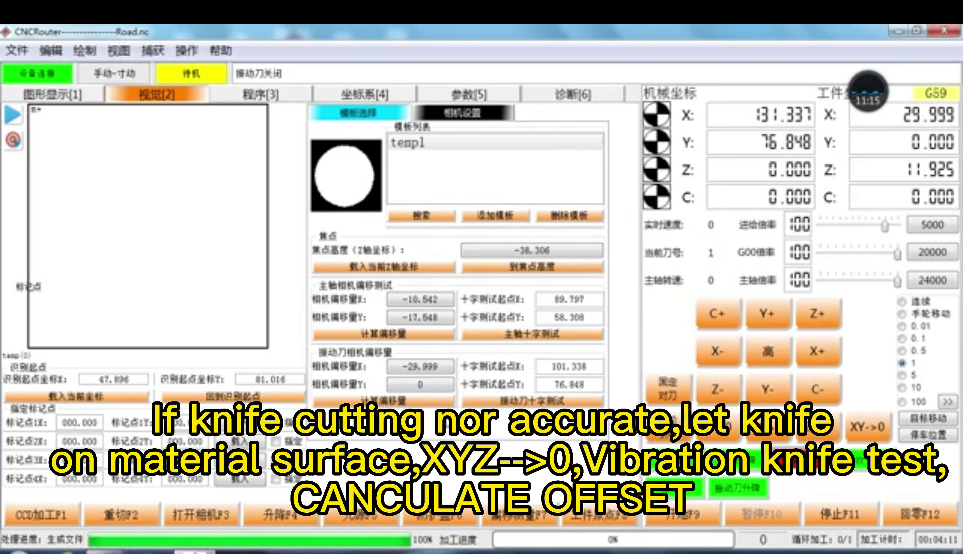
left_click(424, 335)
left_click(418, 401)
left_click(494, 401)
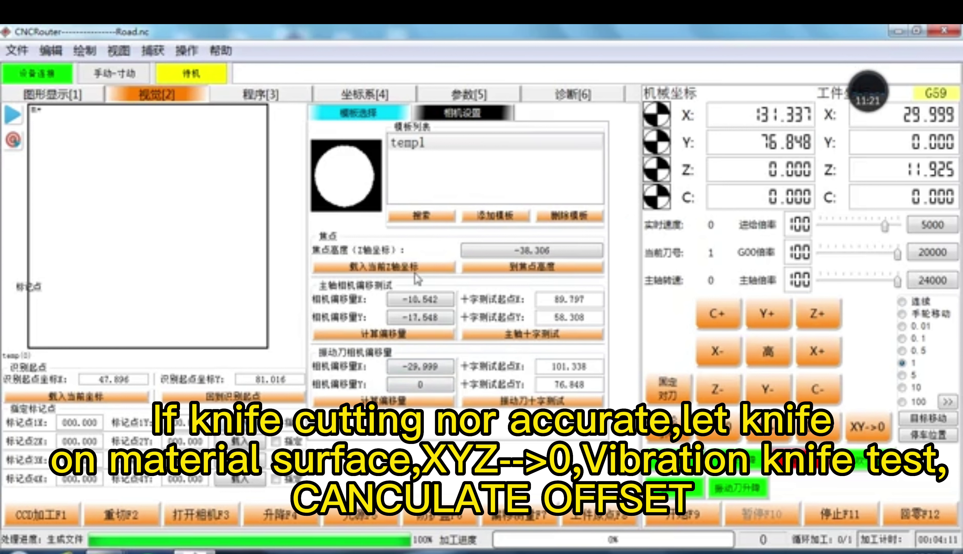
left_click(469, 114)
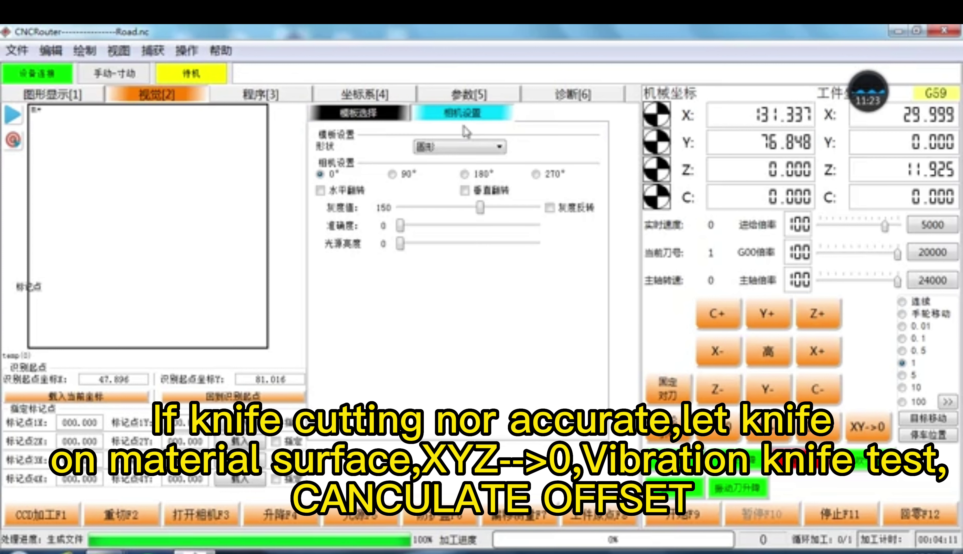
Step: Switch the camera marker shape from circle to cross and back to circle
left_click(457, 149)
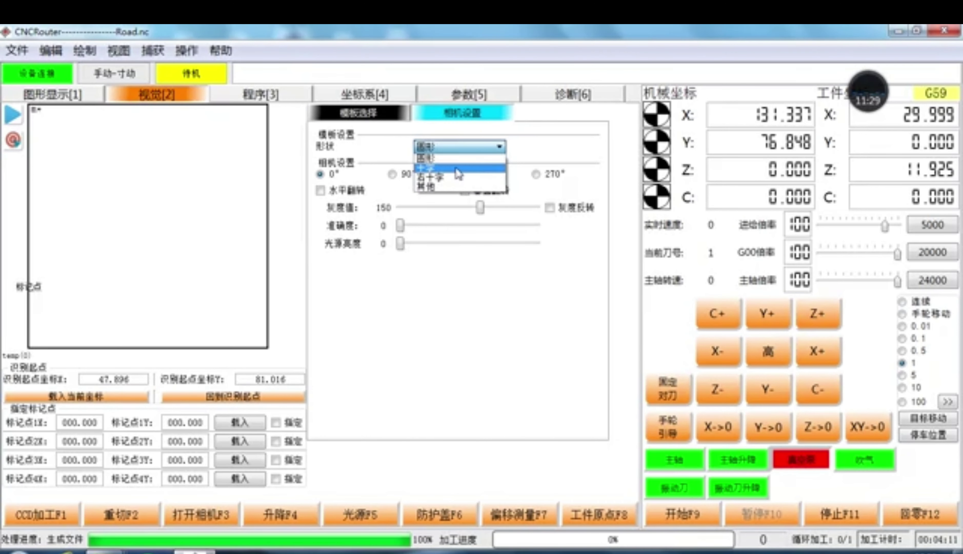
left_click(536, 146)
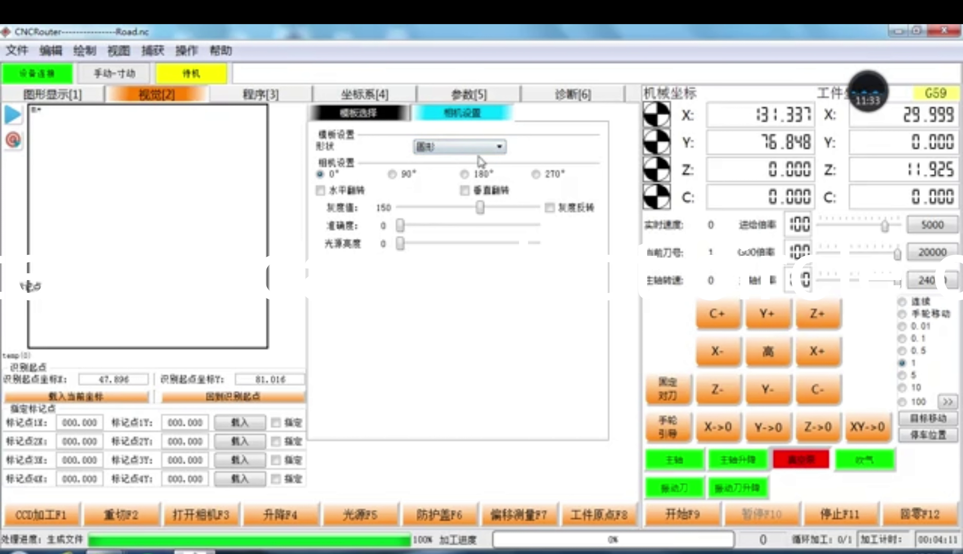
left_click(488, 152)
left_click(459, 168)
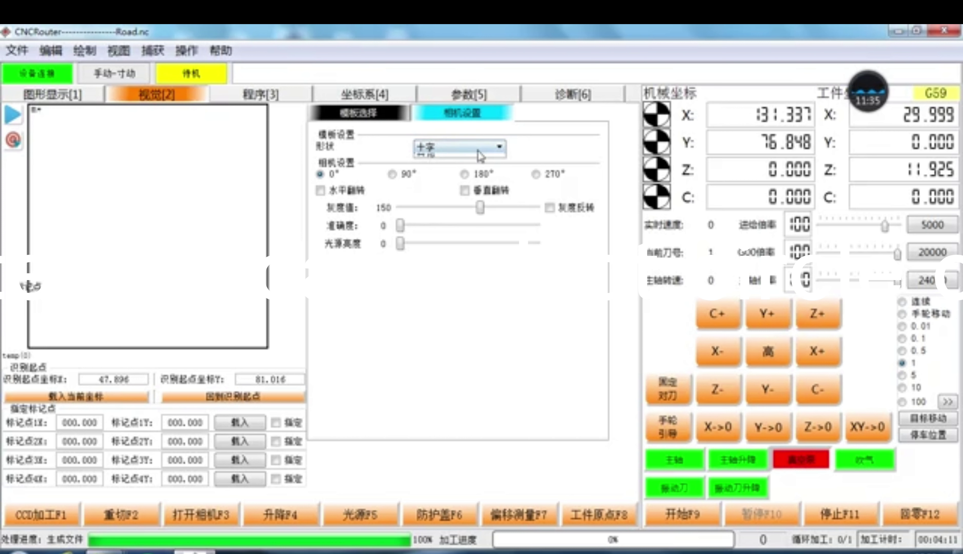
left_click(459, 147)
left_click(456, 158)
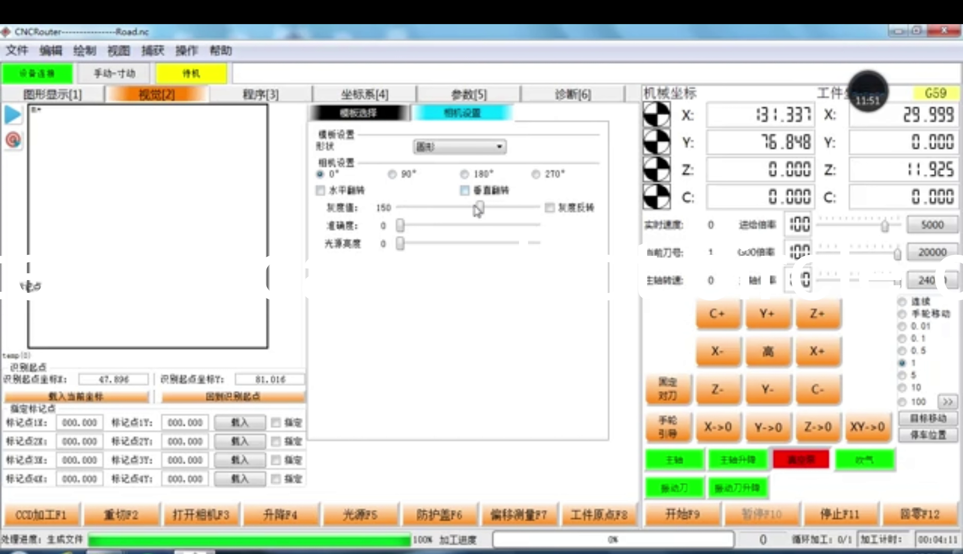
Step: Cancel the vertical-flip password prompt and show the 坐标系 work coordinate systems
left_click(477, 180)
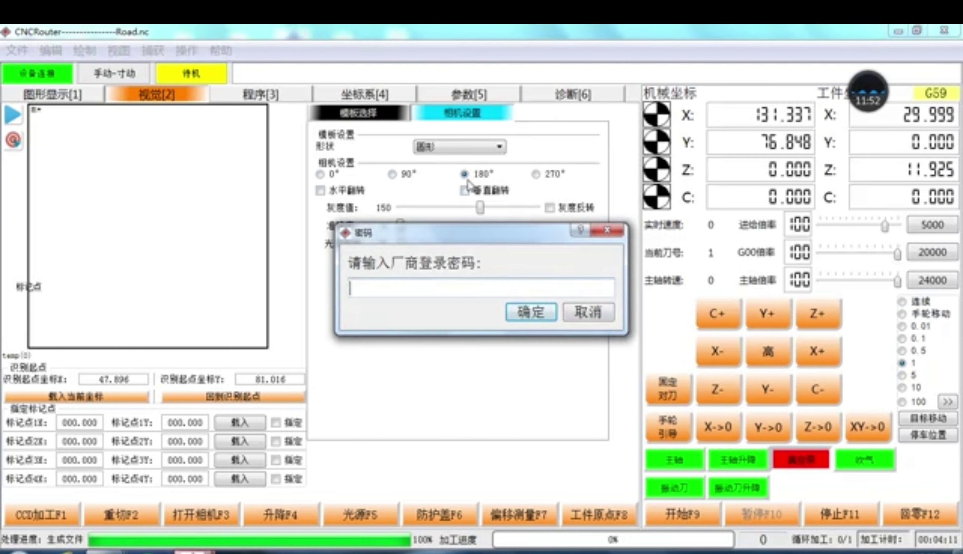
left_click(590, 313)
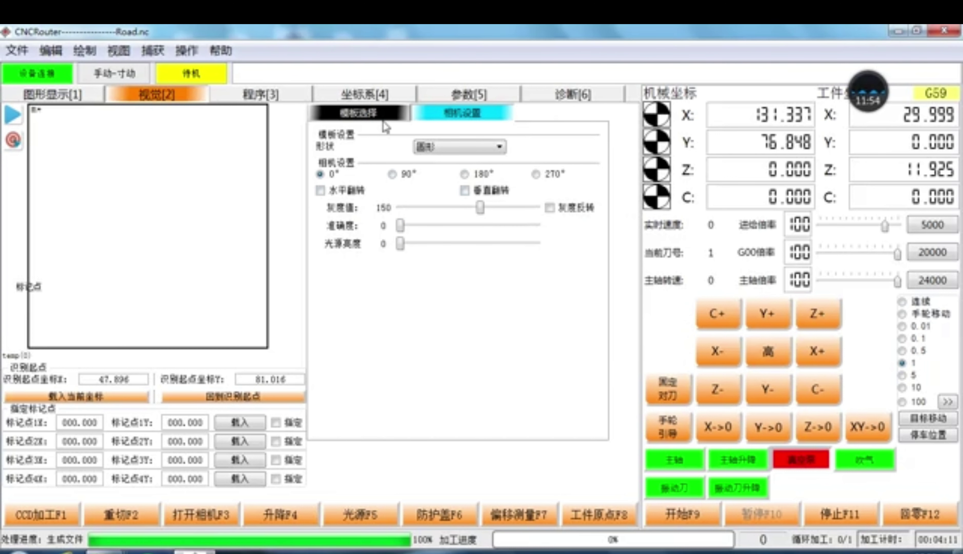
left_click(378, 116)
left_click(344, 98)
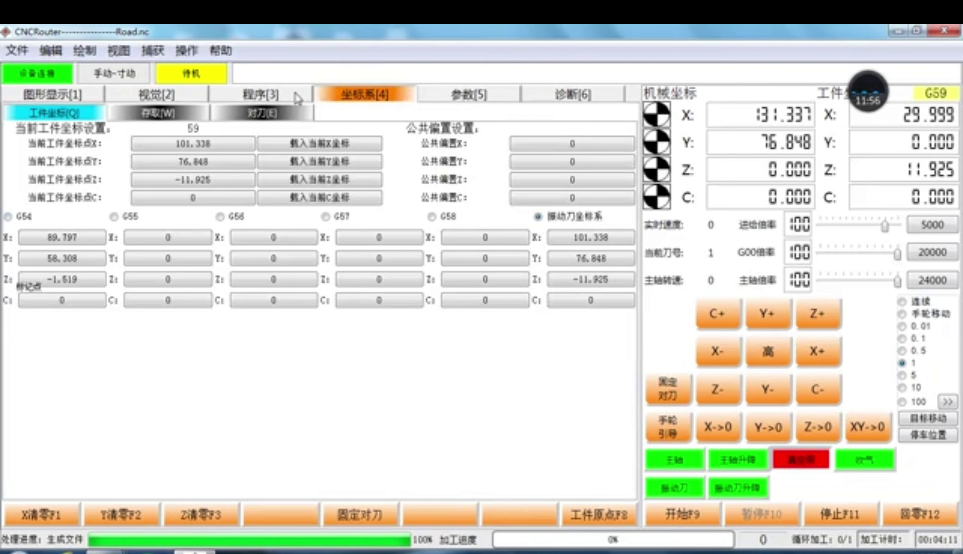
left_click(230, 89)
left_click(89, 92)
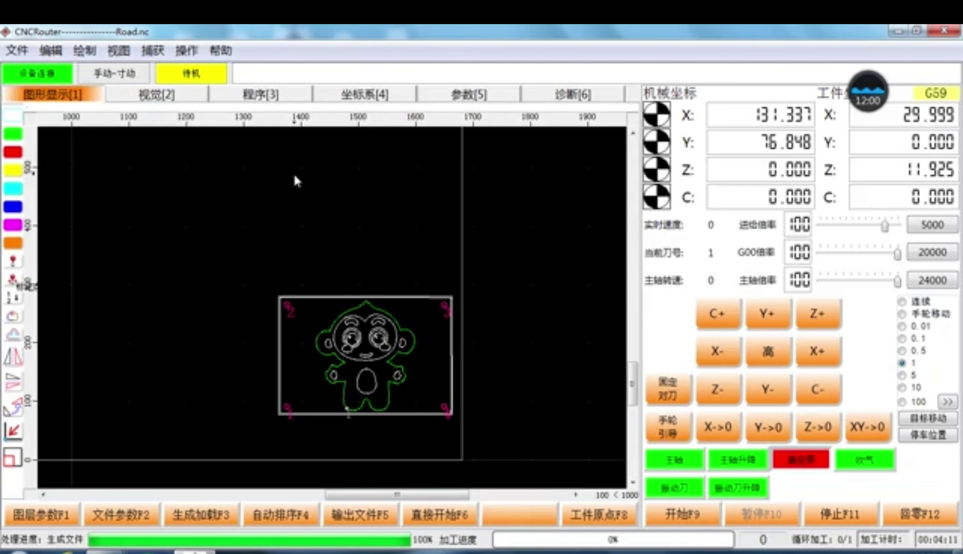
left_click_drag(254, 272, 491, 462)
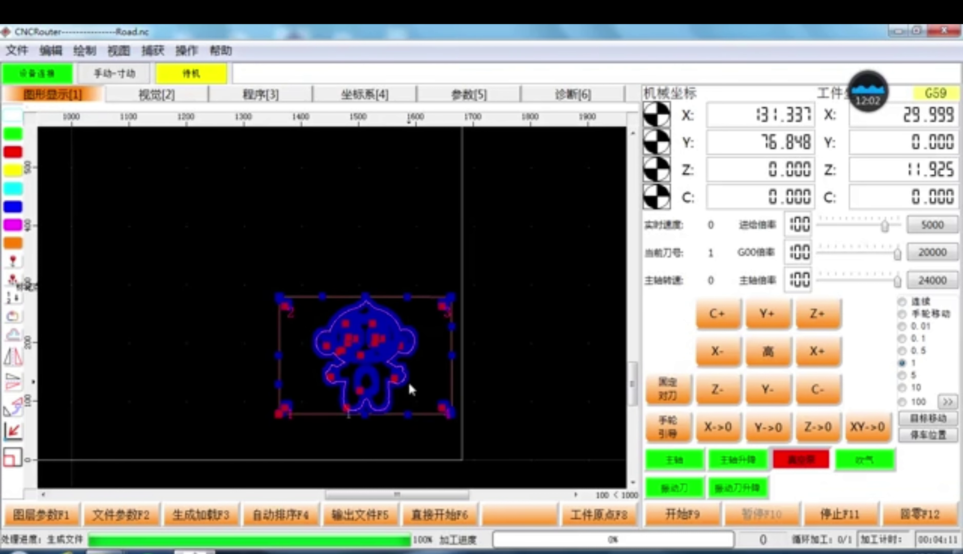
right_click(419, 323)
left_click(431, 334)
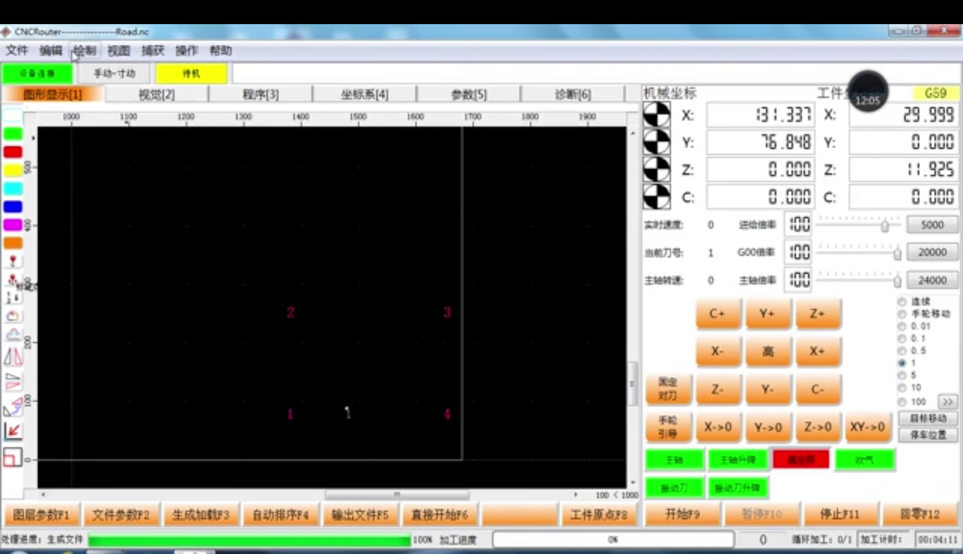
left_click(84, 51)
left_click(118, 109)
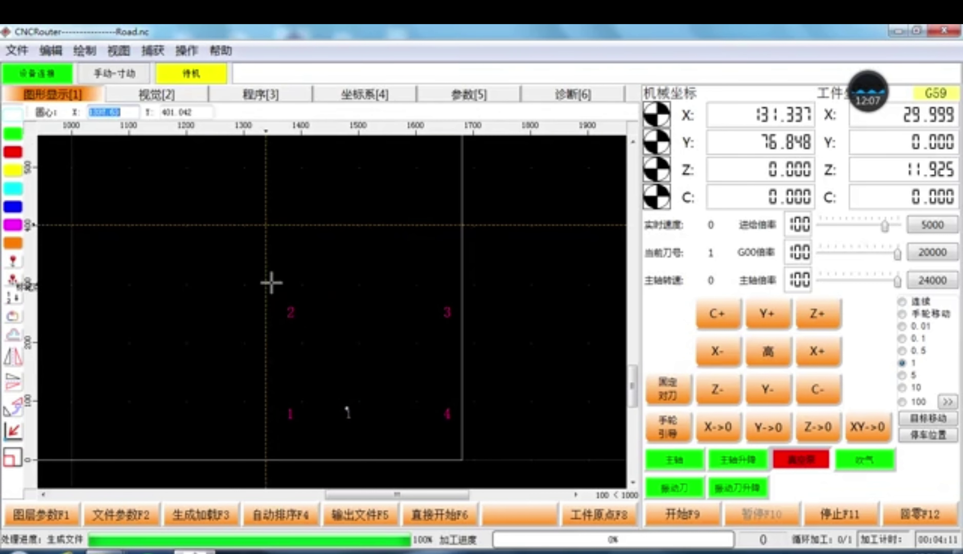
left_click(272, 283)
left_click(183, 237)
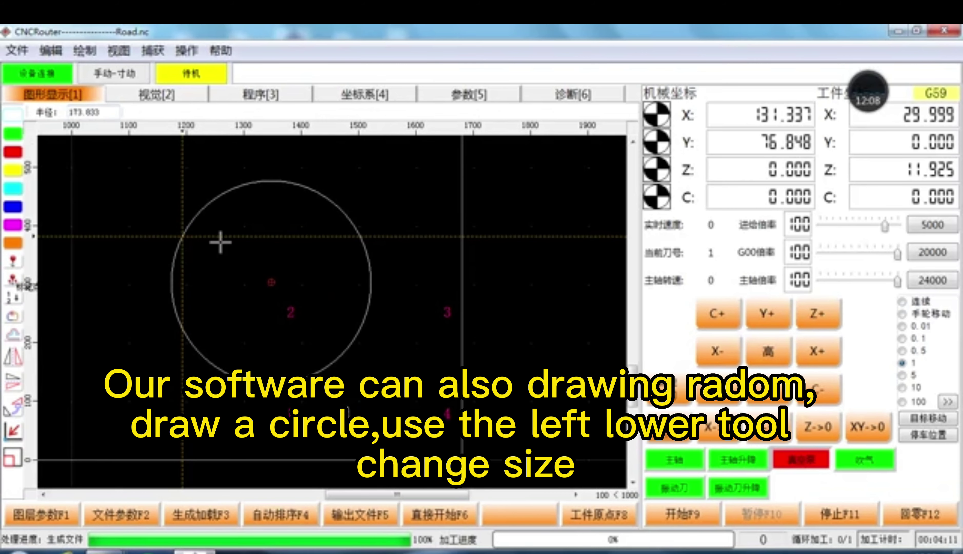
left_click(292, 190)
left_click(12, 457)
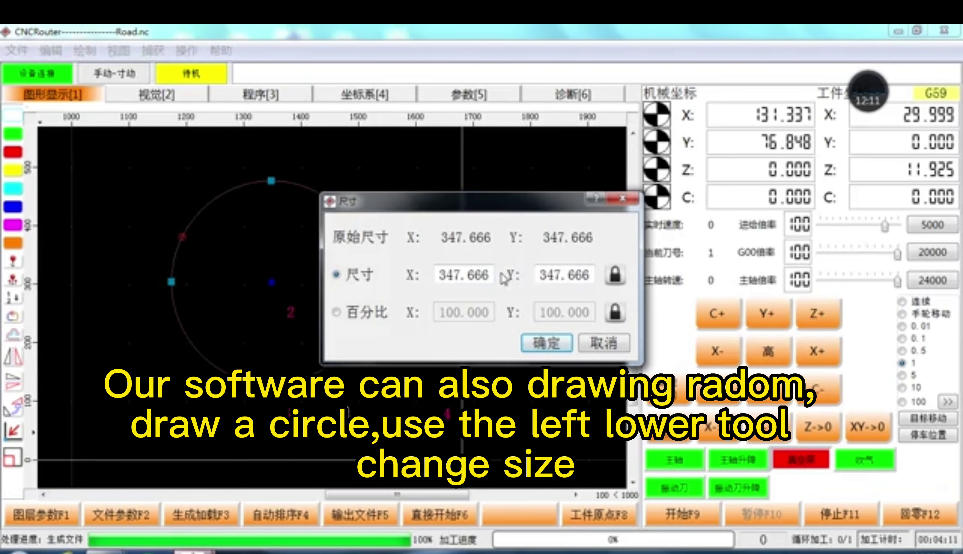
left_click_drag(483, 276, 439, 275)
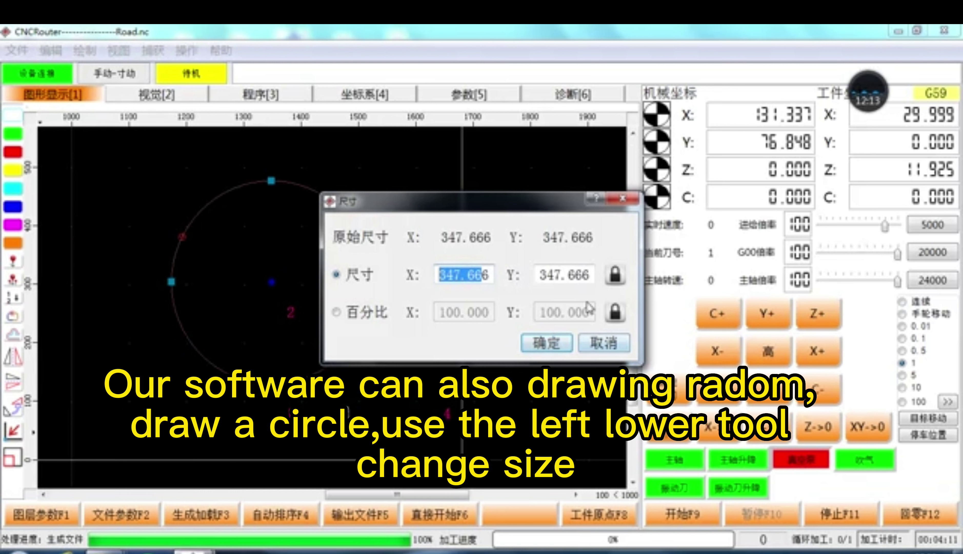
left_click(622, 279)
left_click(605, 343)
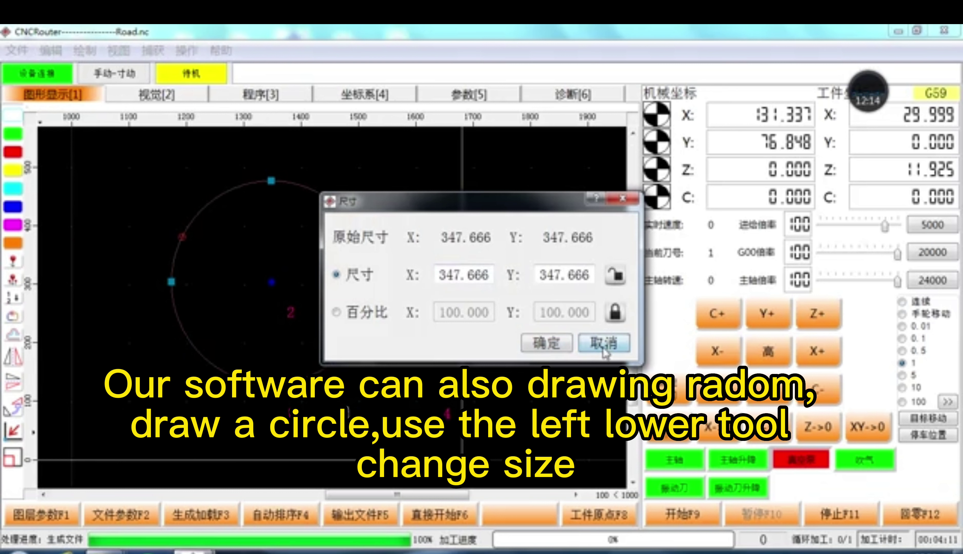
left_click(378, 361)
left_click(361, 334)
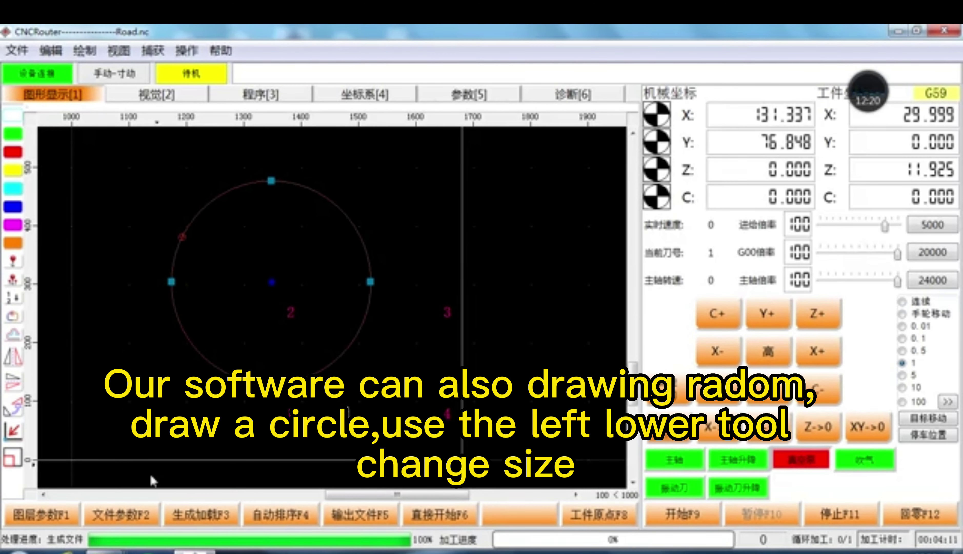
left_click(151, 515)
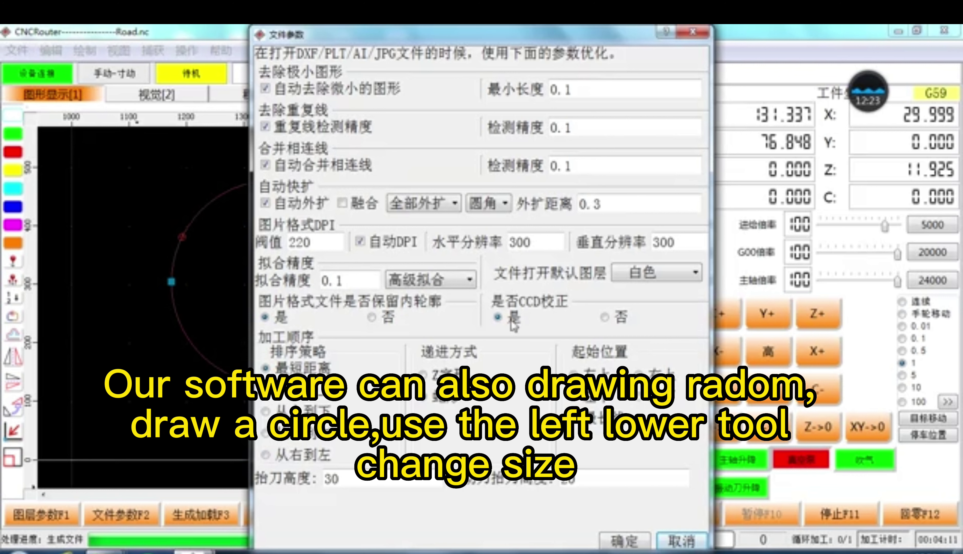
Step: Set CCD校正 to 否 in the file settings and put the circle on the green layer
left_click(605, 318)
left_click(627, 538)
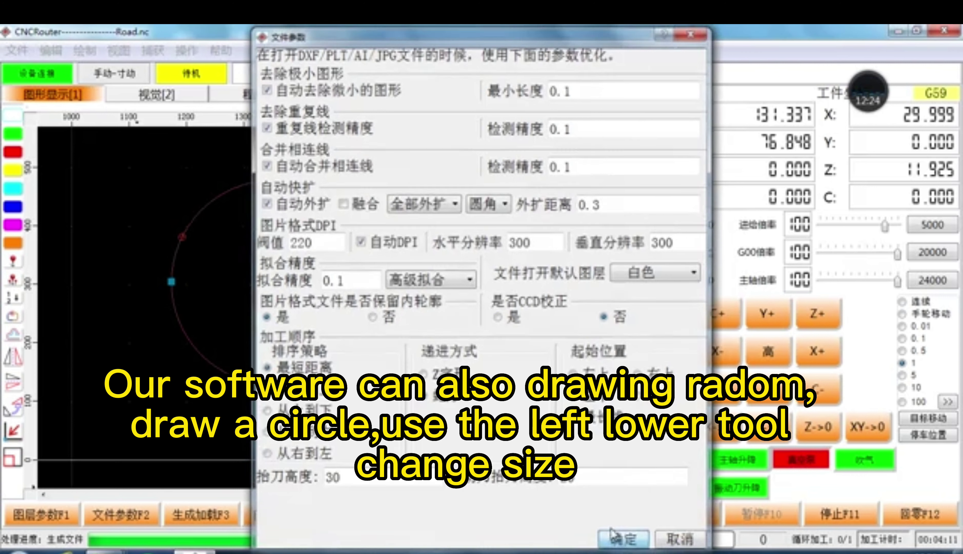
left_click(355, 339)
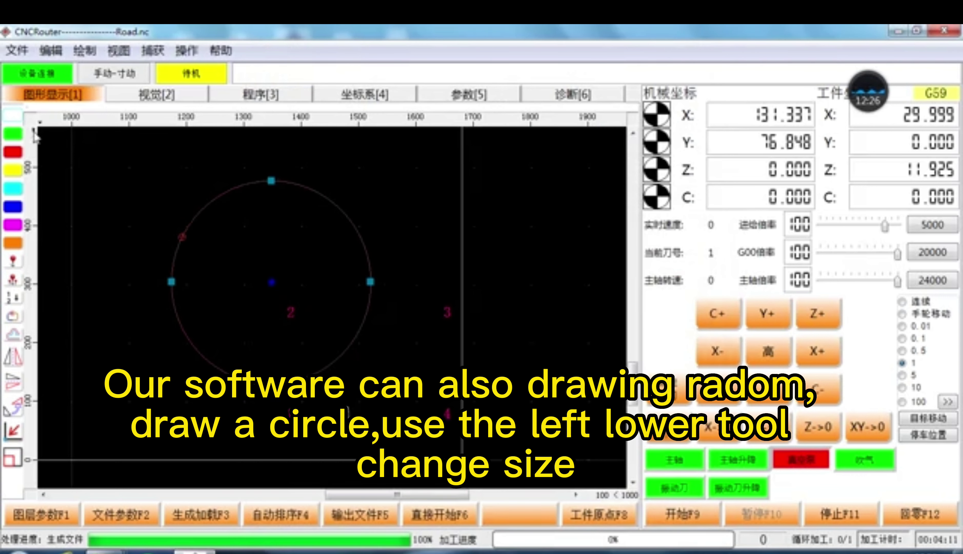
left_click(12, 133)
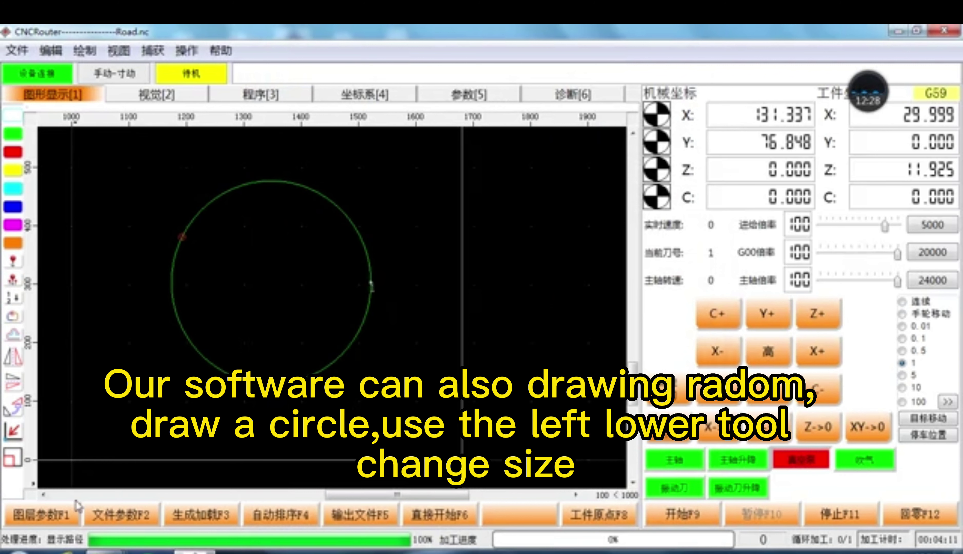
Step: Give the green layer the T2-T2CUT knife cut with 高级 options enabled
left_click(61, 516)
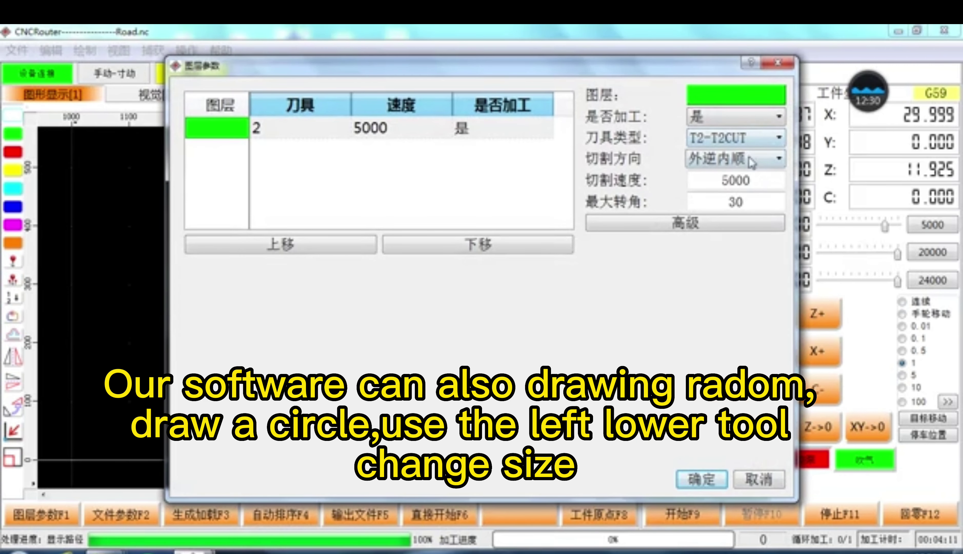
left_click(712, 225)
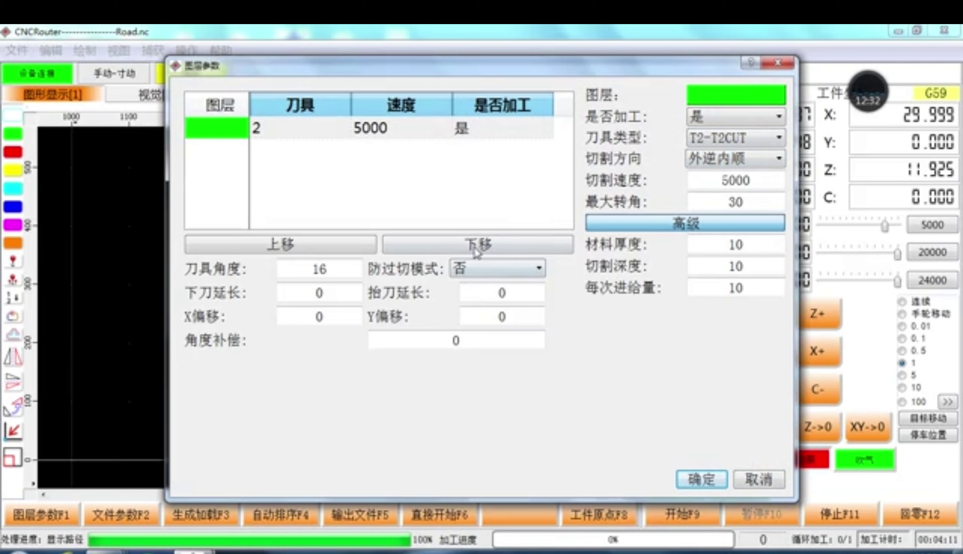
left_click(702, 479)
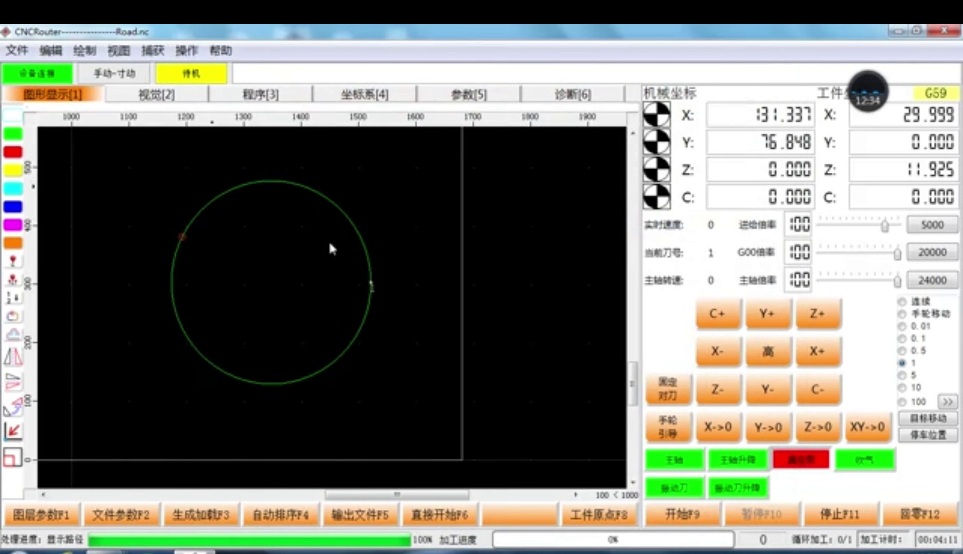
left_click(370, 314)
scroll(426, 319, "down", 1)
Step: Generate the circle's G-code, review the 程序 listing, and return to 图形显示
scroll(410, 324, "down", 1)
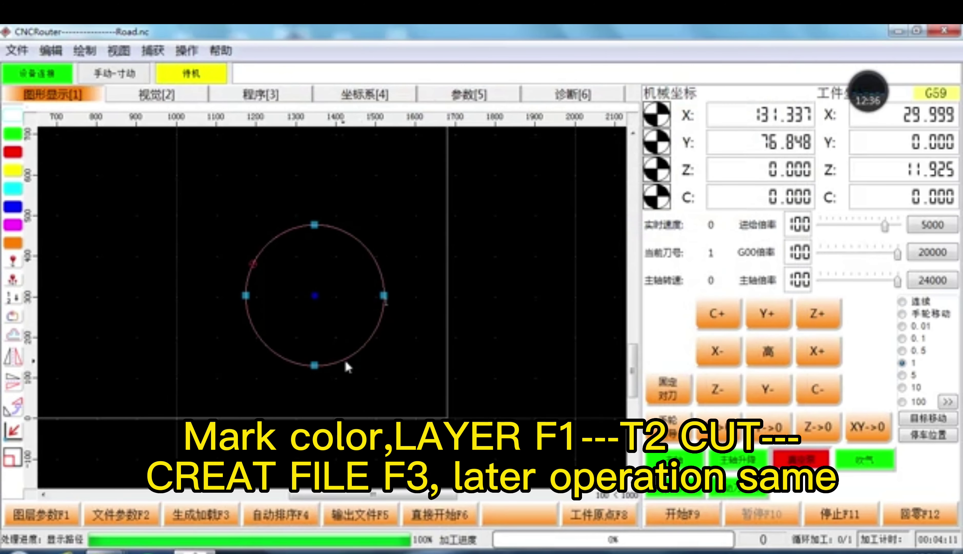
left_click(209, 515)
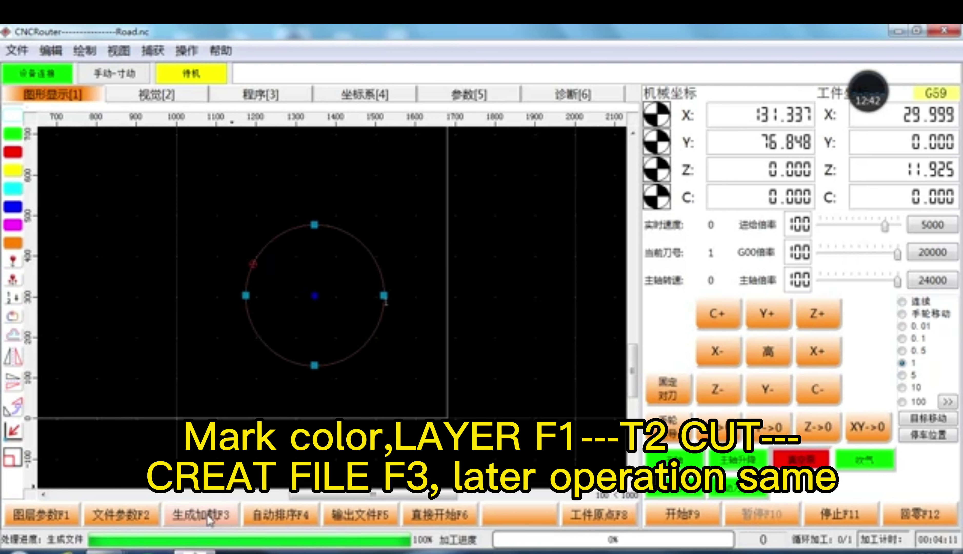
left_click(267, 98)
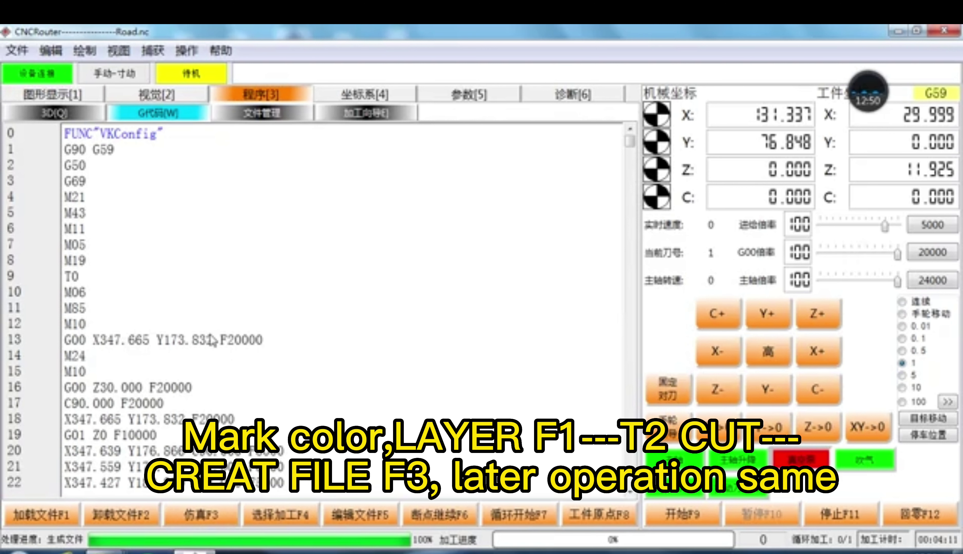
left_click(65, 93)
left_click(85, 50)
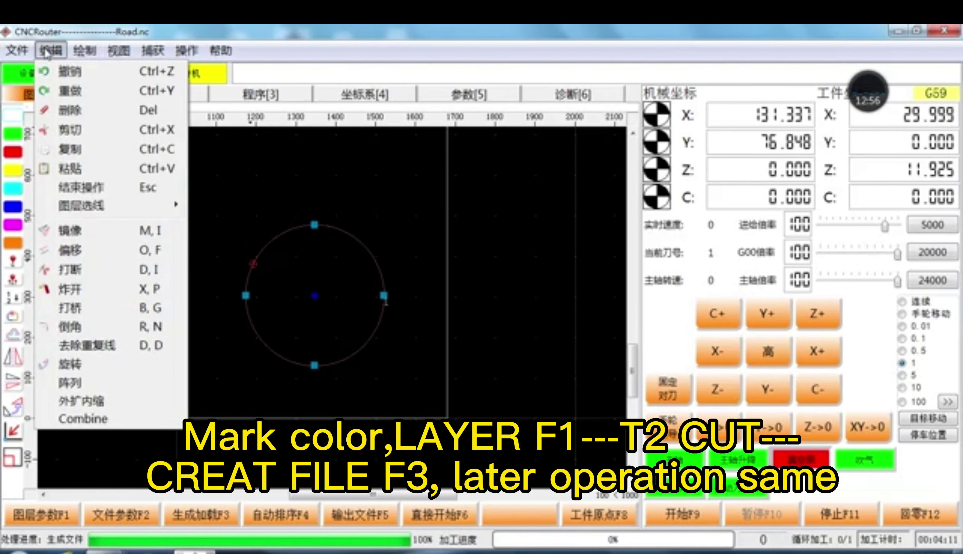
Step: Scroll through the 帮助 > M代码 list, close it, then launch 自动设置IP地址
mouse_move(131, 47)
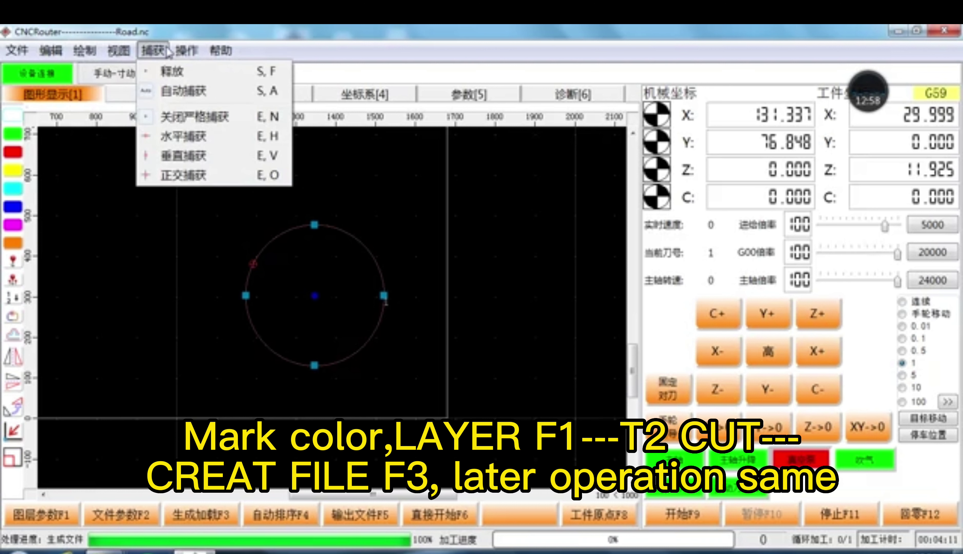
mouse_move(187, 52)
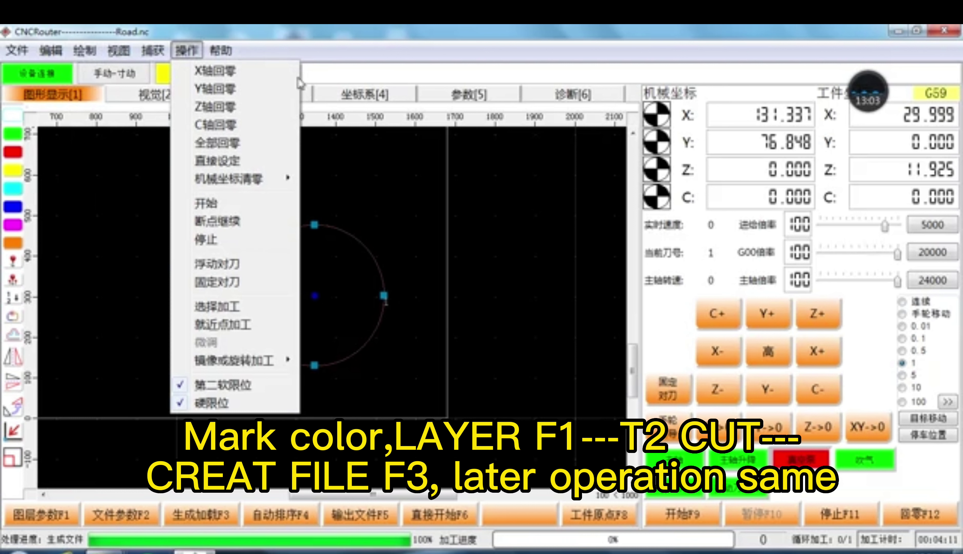
mouse_move(232, 52)
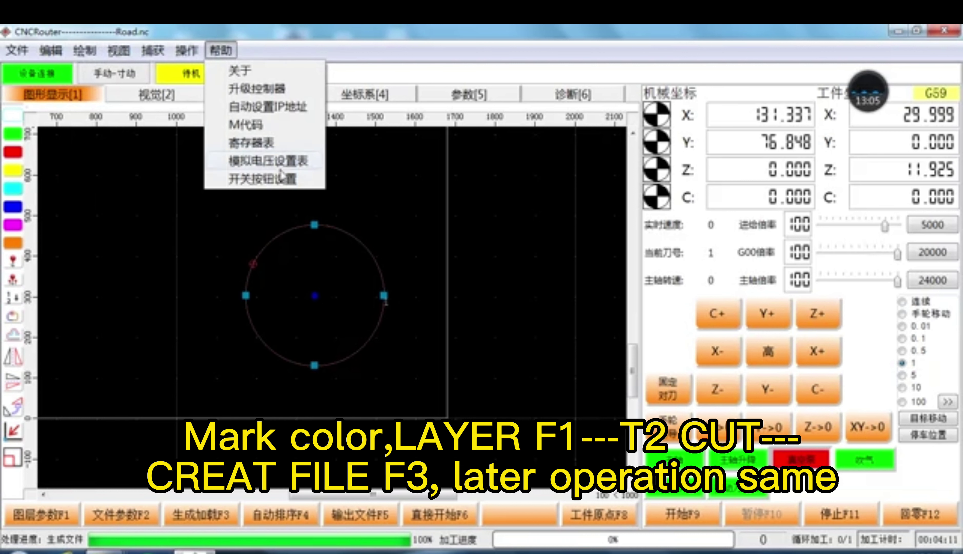
left_click(271, 126)
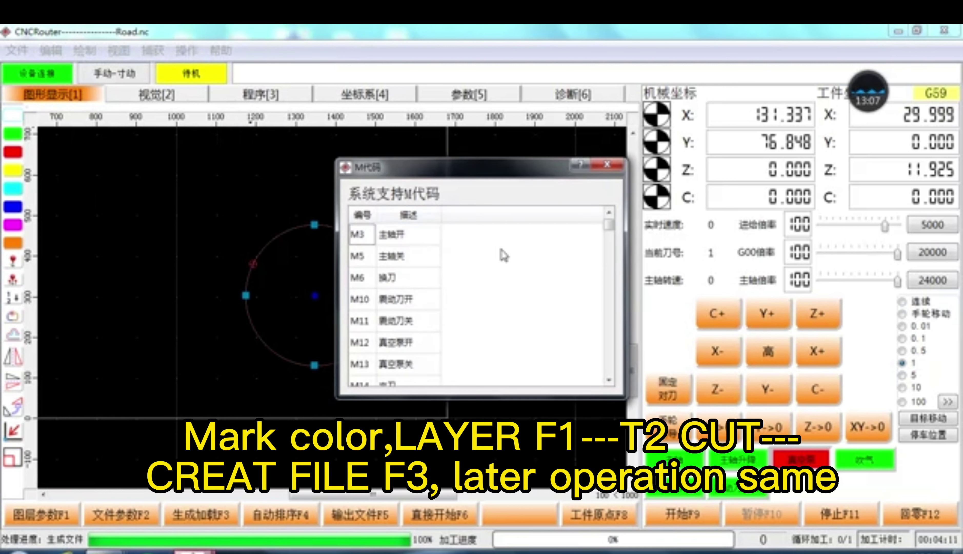
scroll(511, 256, "down", 8)
scroll(512, 273, "down", 3)
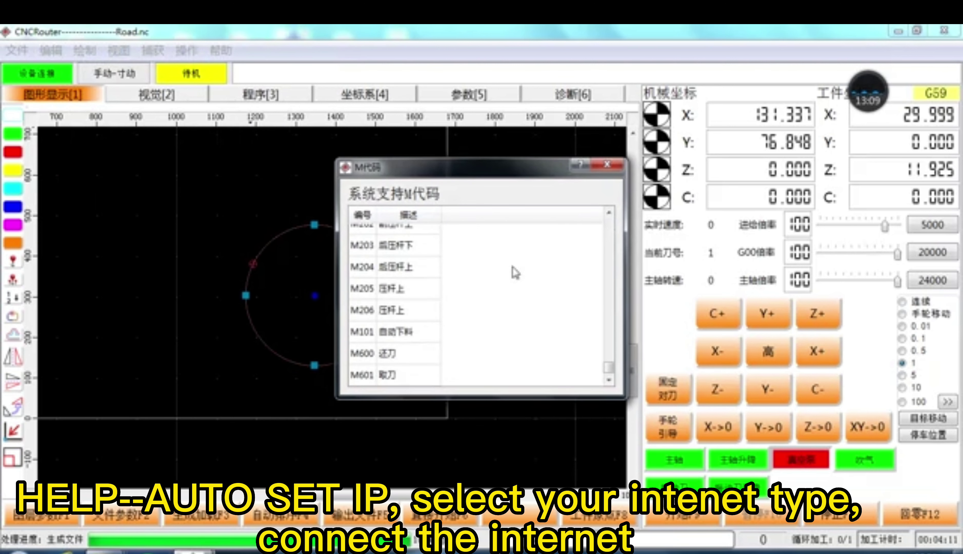
left_click(607, 165)
left_click(229, 56)
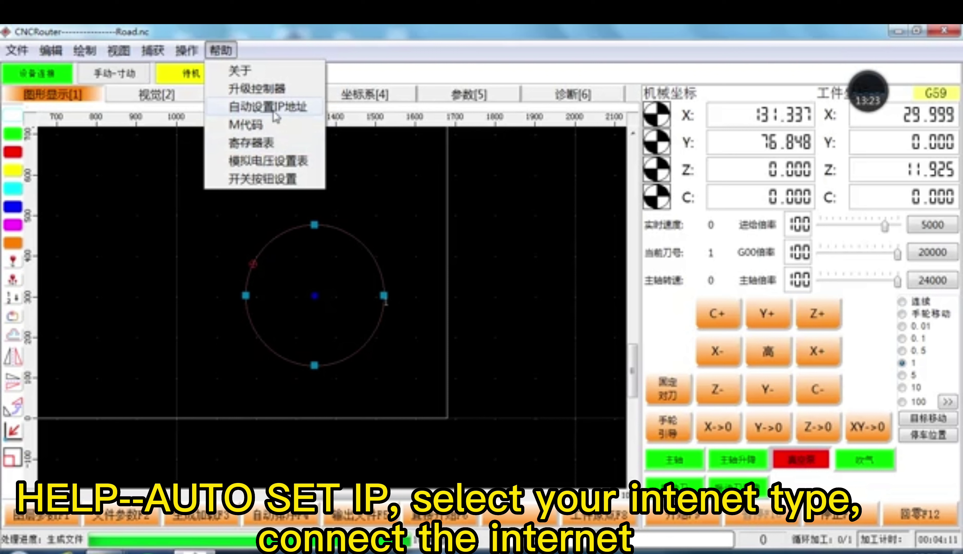
left_click(276, 117)
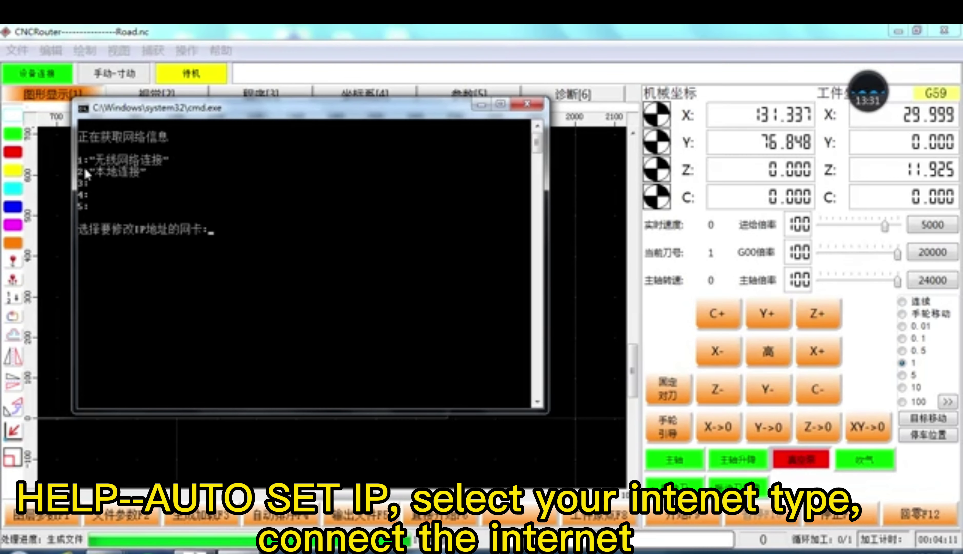
Step: Pick the 本地连接 adapter (2) for automatic IP setup, then close the console
key("Return")
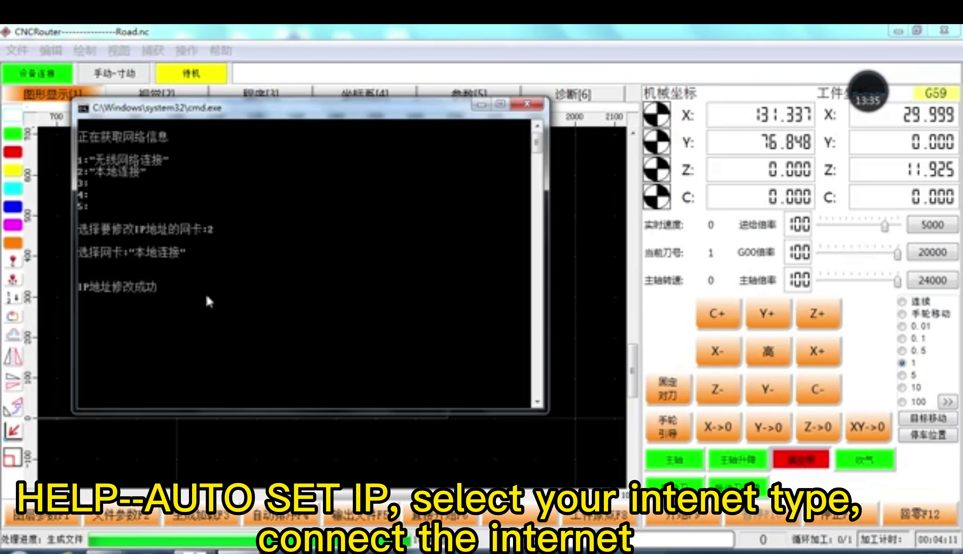
left_click(528, 103)
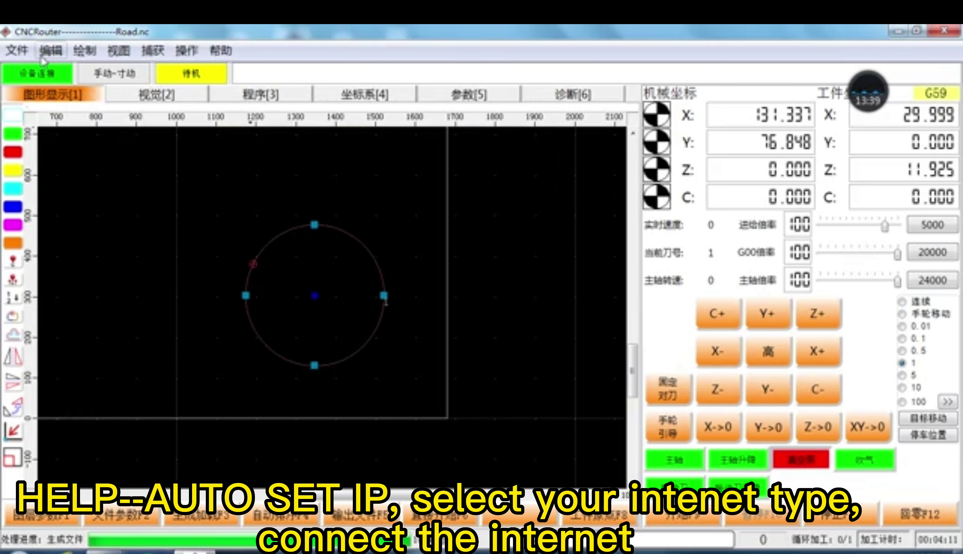
Step: Unlock 开关按钮设置 with the manufacturer password and switch off 主轴升降, 真空泵 and 吹气
left_click(221, 51)
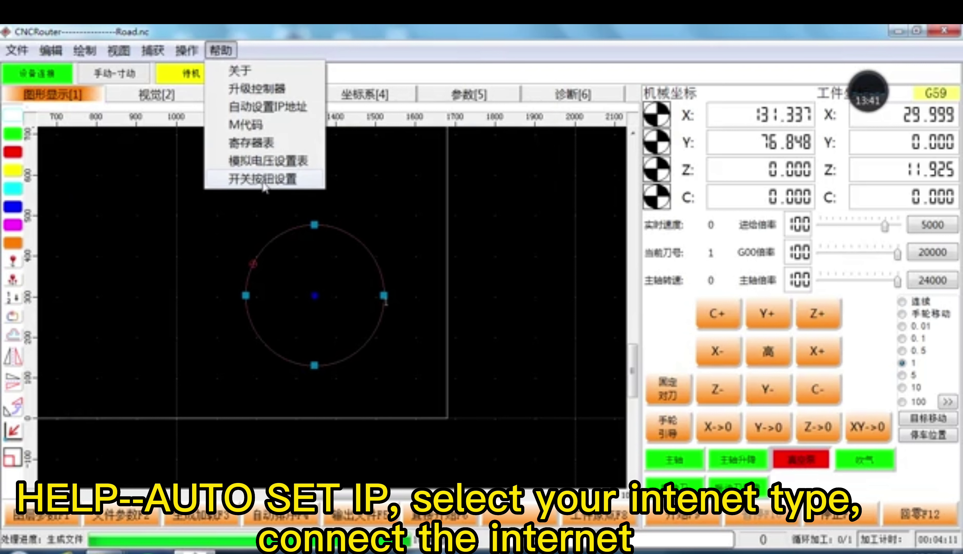
left_click(248, 184)
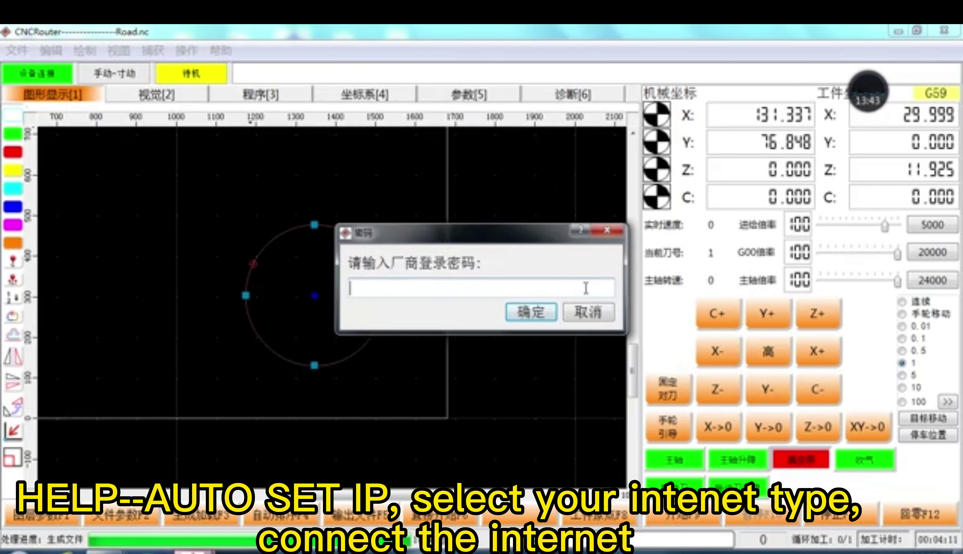
type("1234")
key("Return")
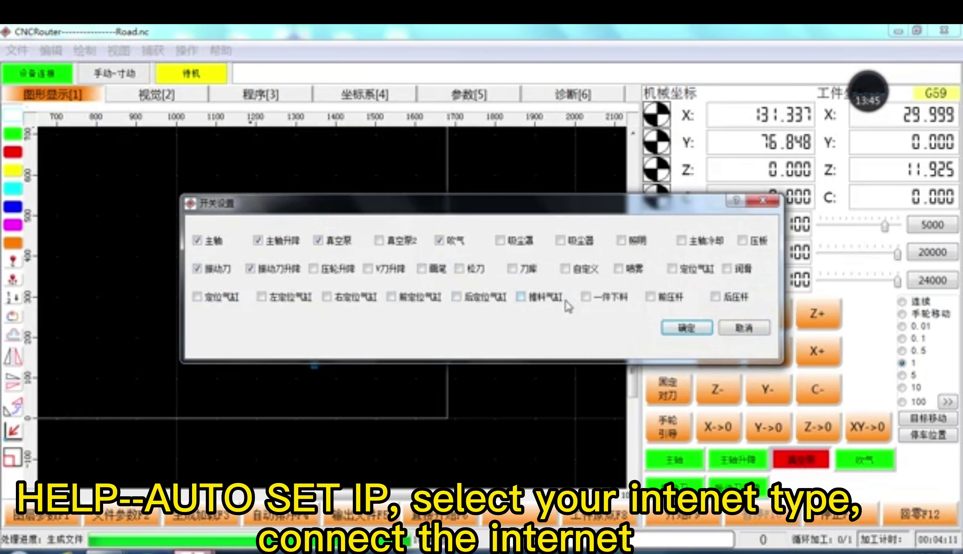
left_click(451, 244)
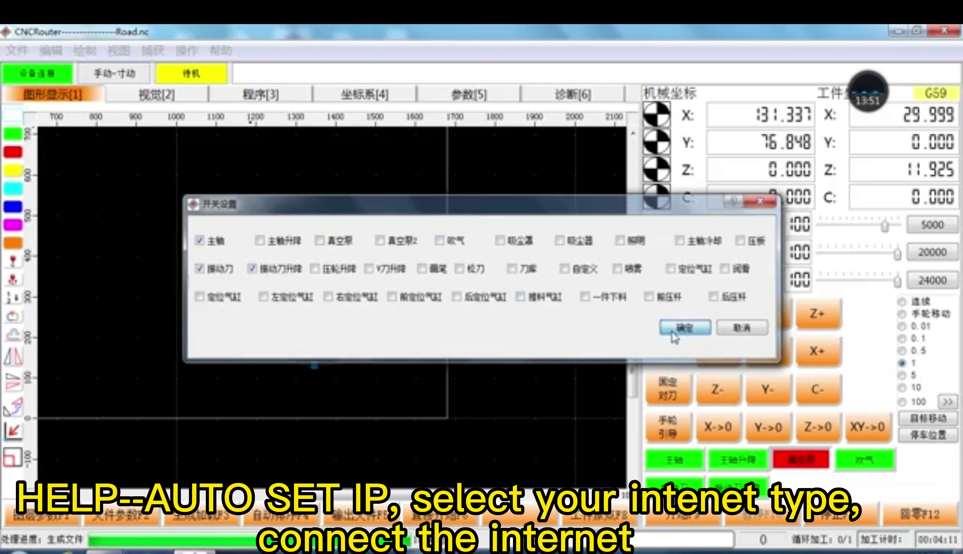
left_click(685, 327)
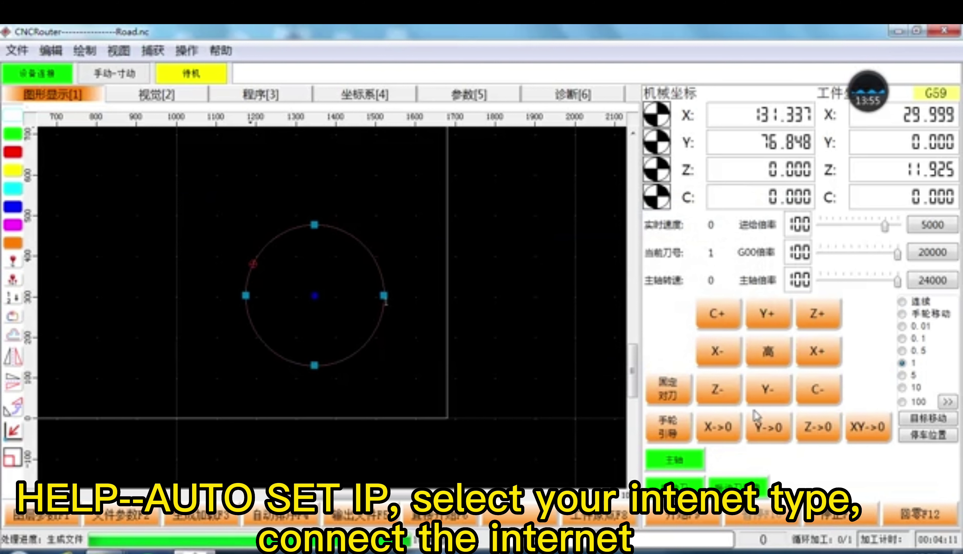
Step: Leave the 5000 speed unchanged and show the 对刀 page with tool setter X 363.484, Y 2544.34
left_click(933, 225)
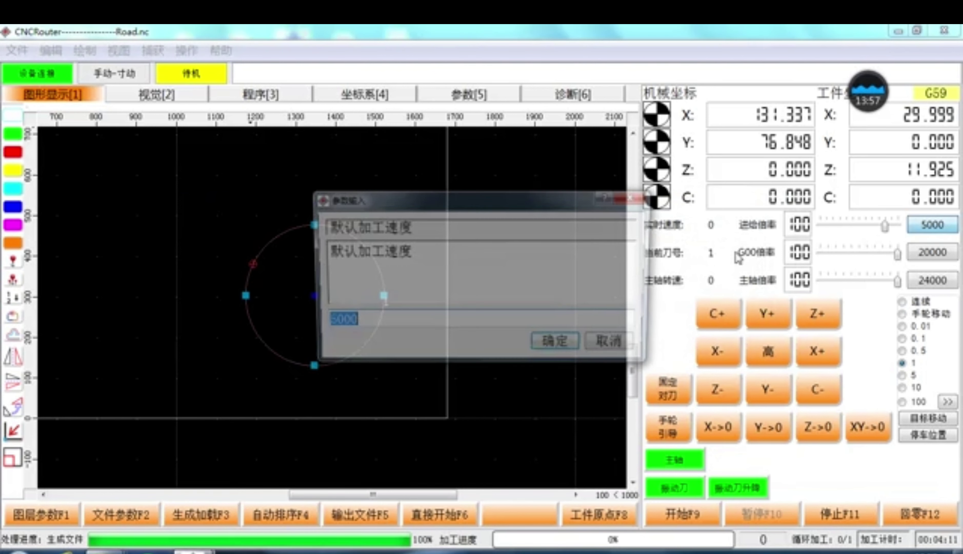
left_click(612, 344)
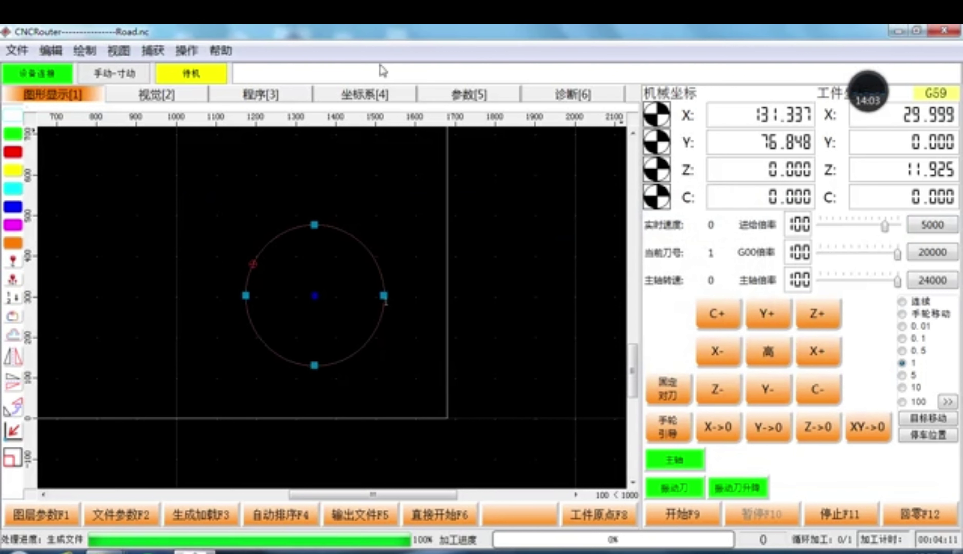
left_click(361, 96)
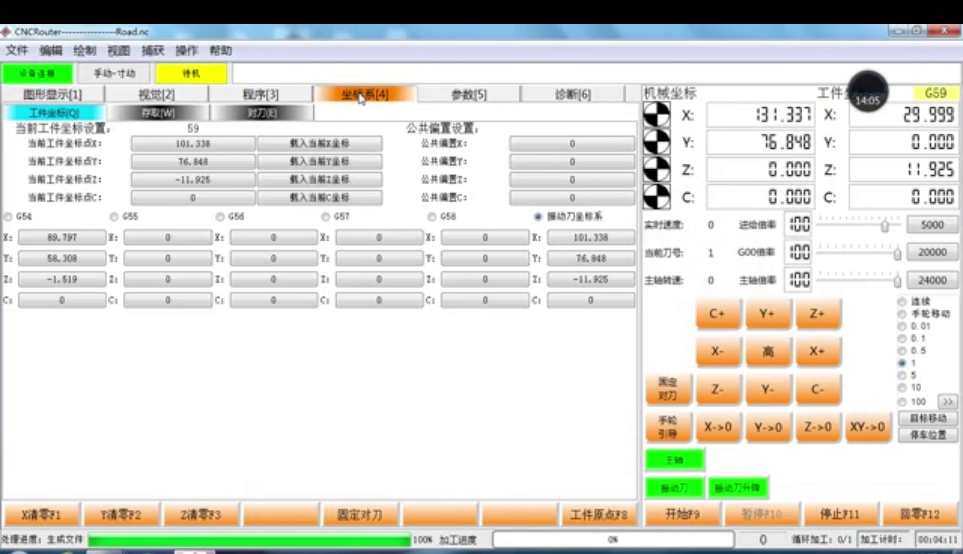
left_click(239, 114)
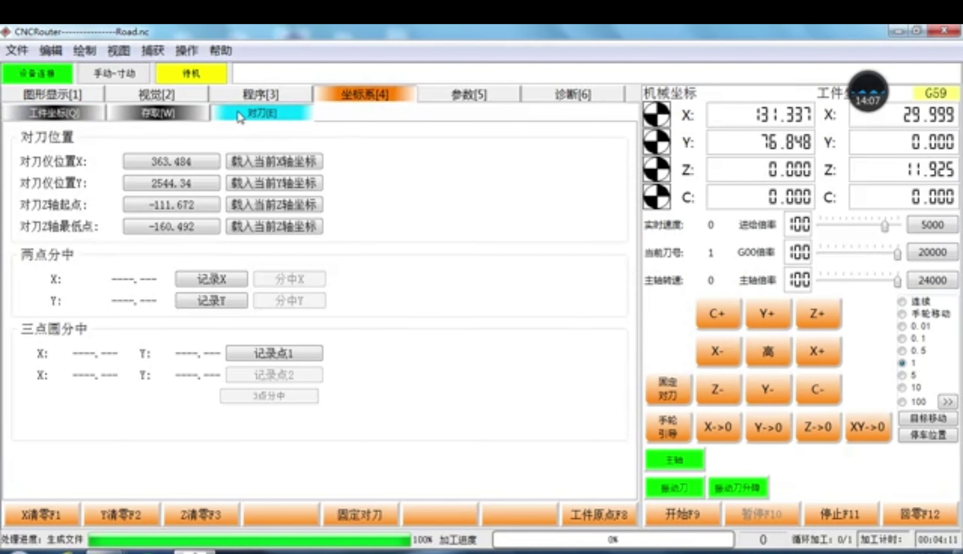